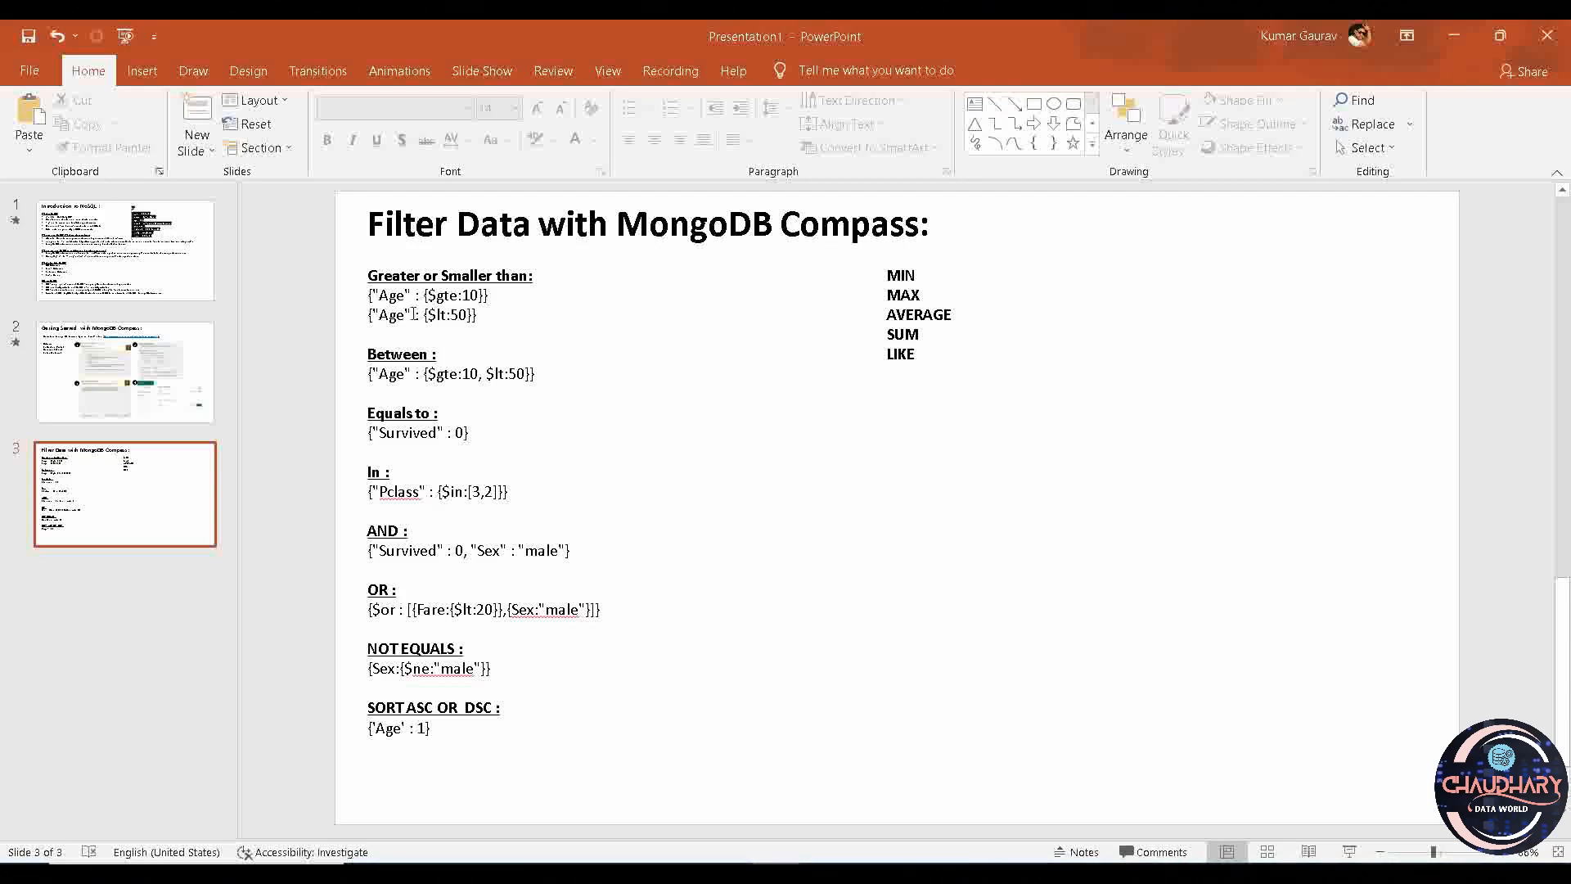
Look through the presentation's slides on NoSQL basics, getting started with MongoDB Compass and filtering data
click(131, 360)
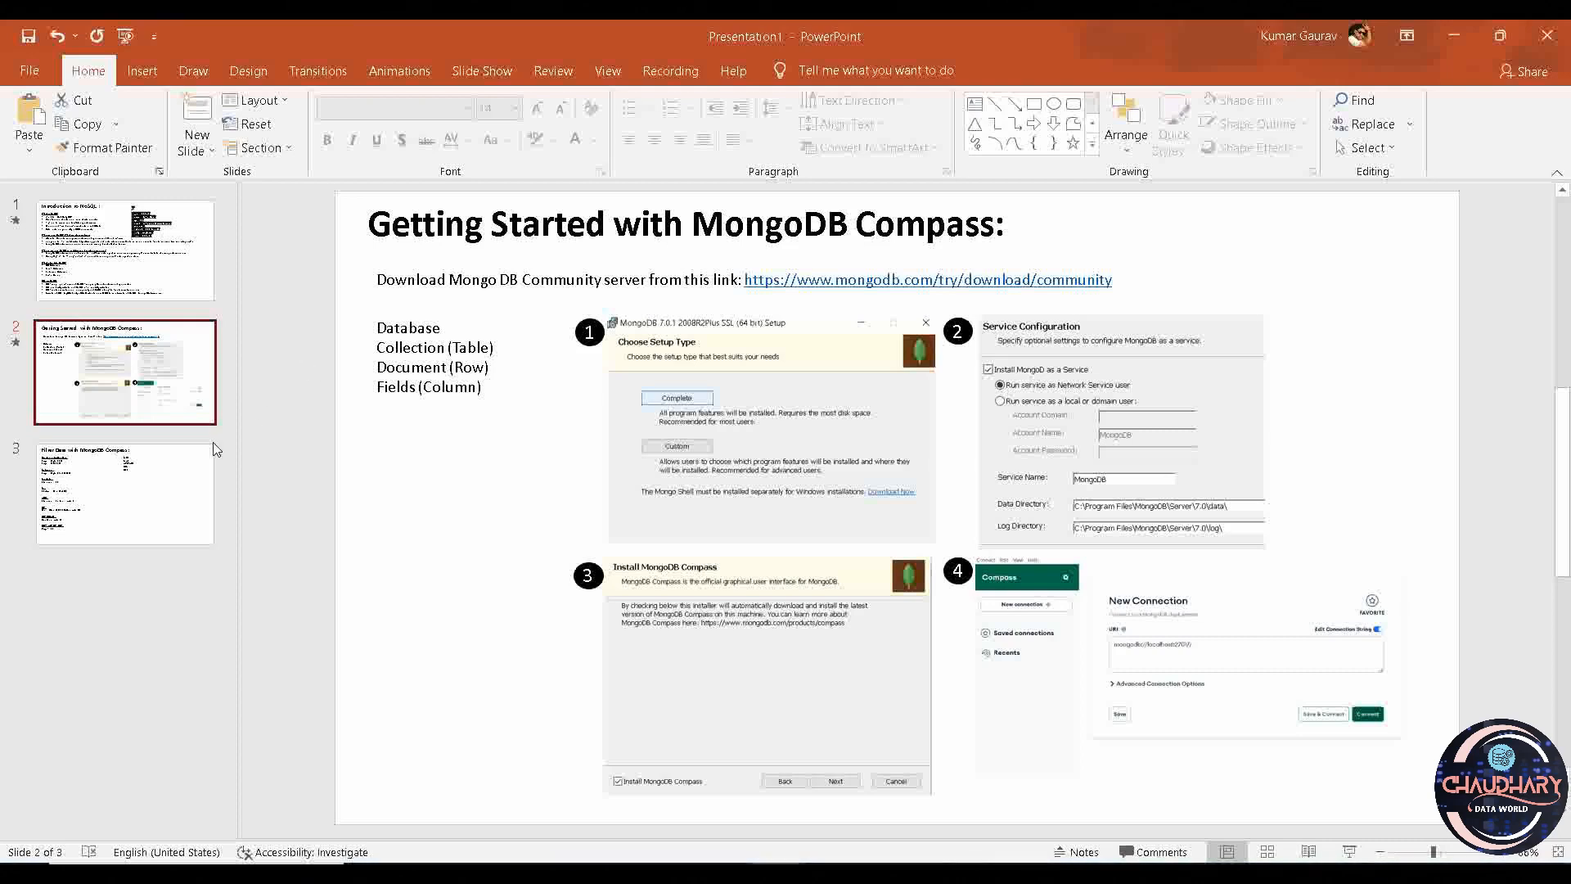
click(135, 491)
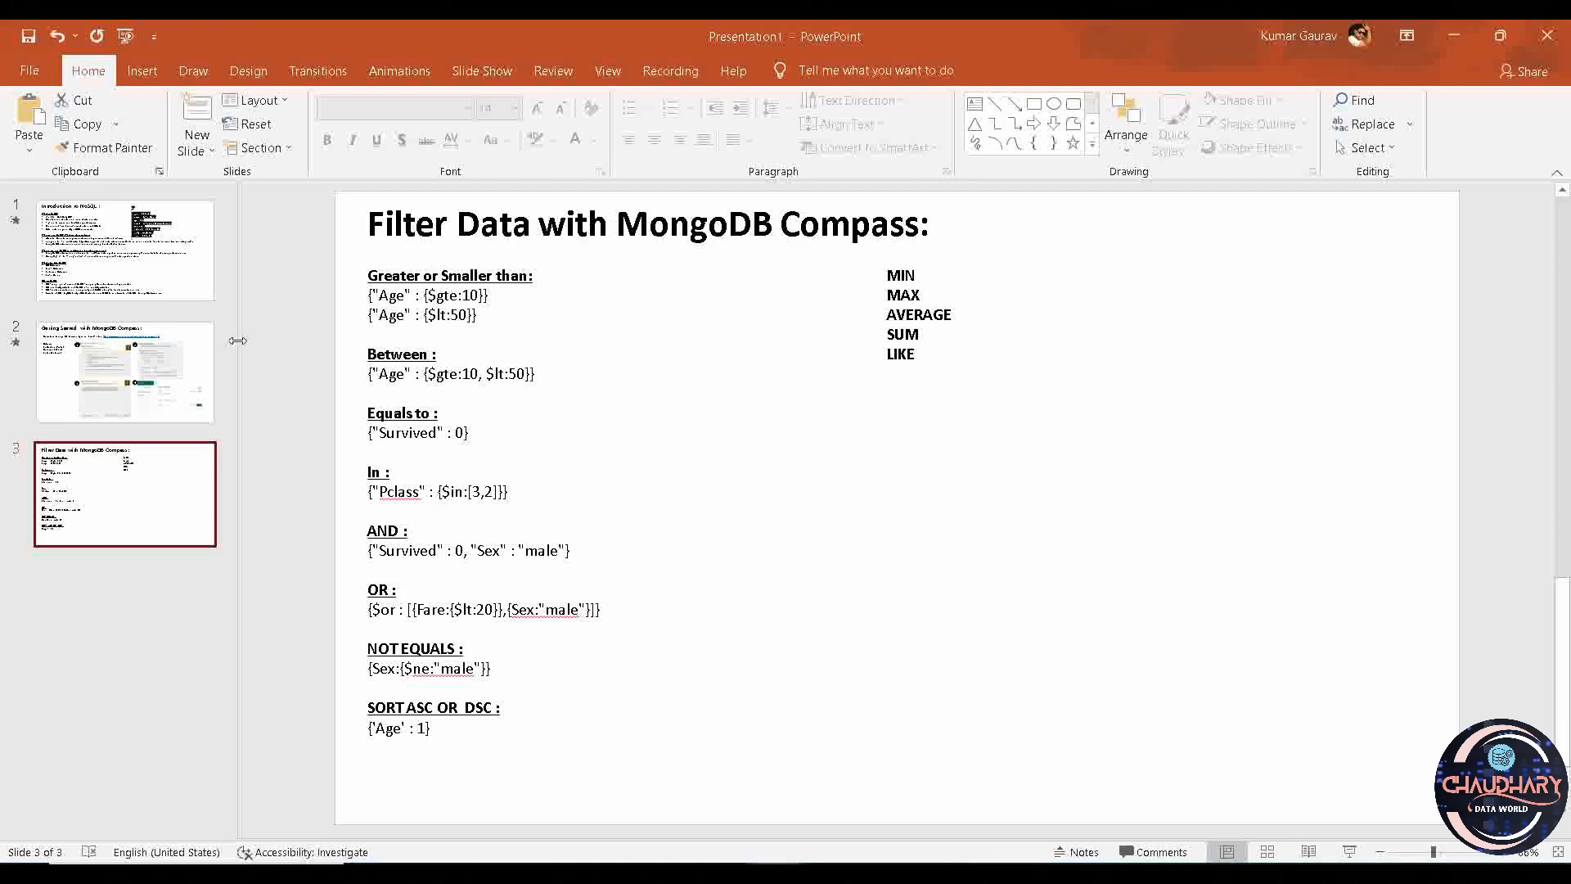
click(149, 366)
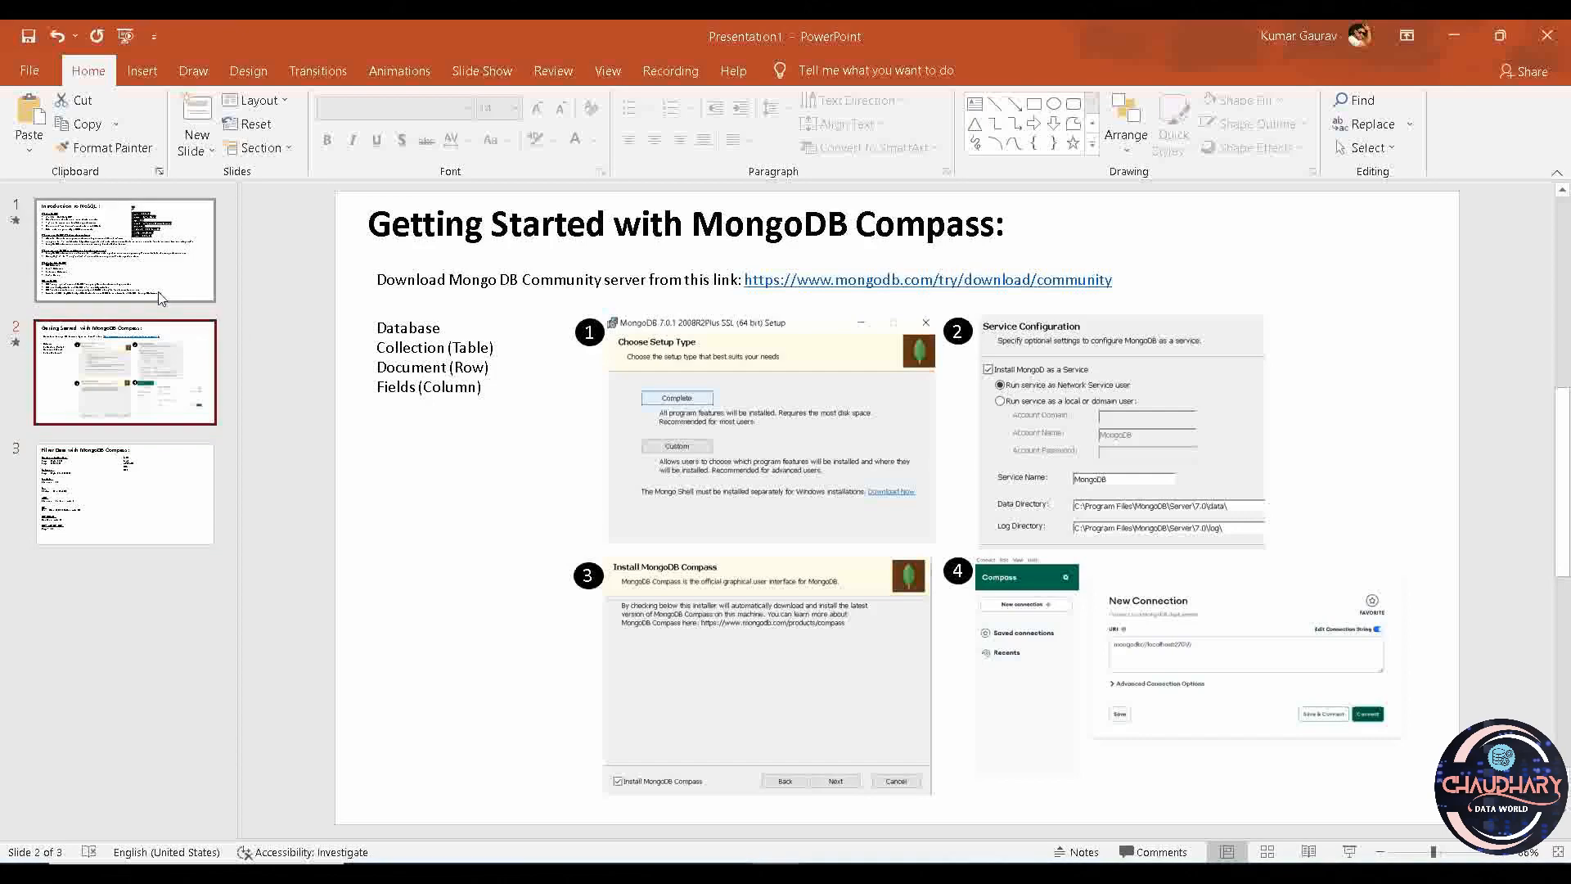
click(160, 296)
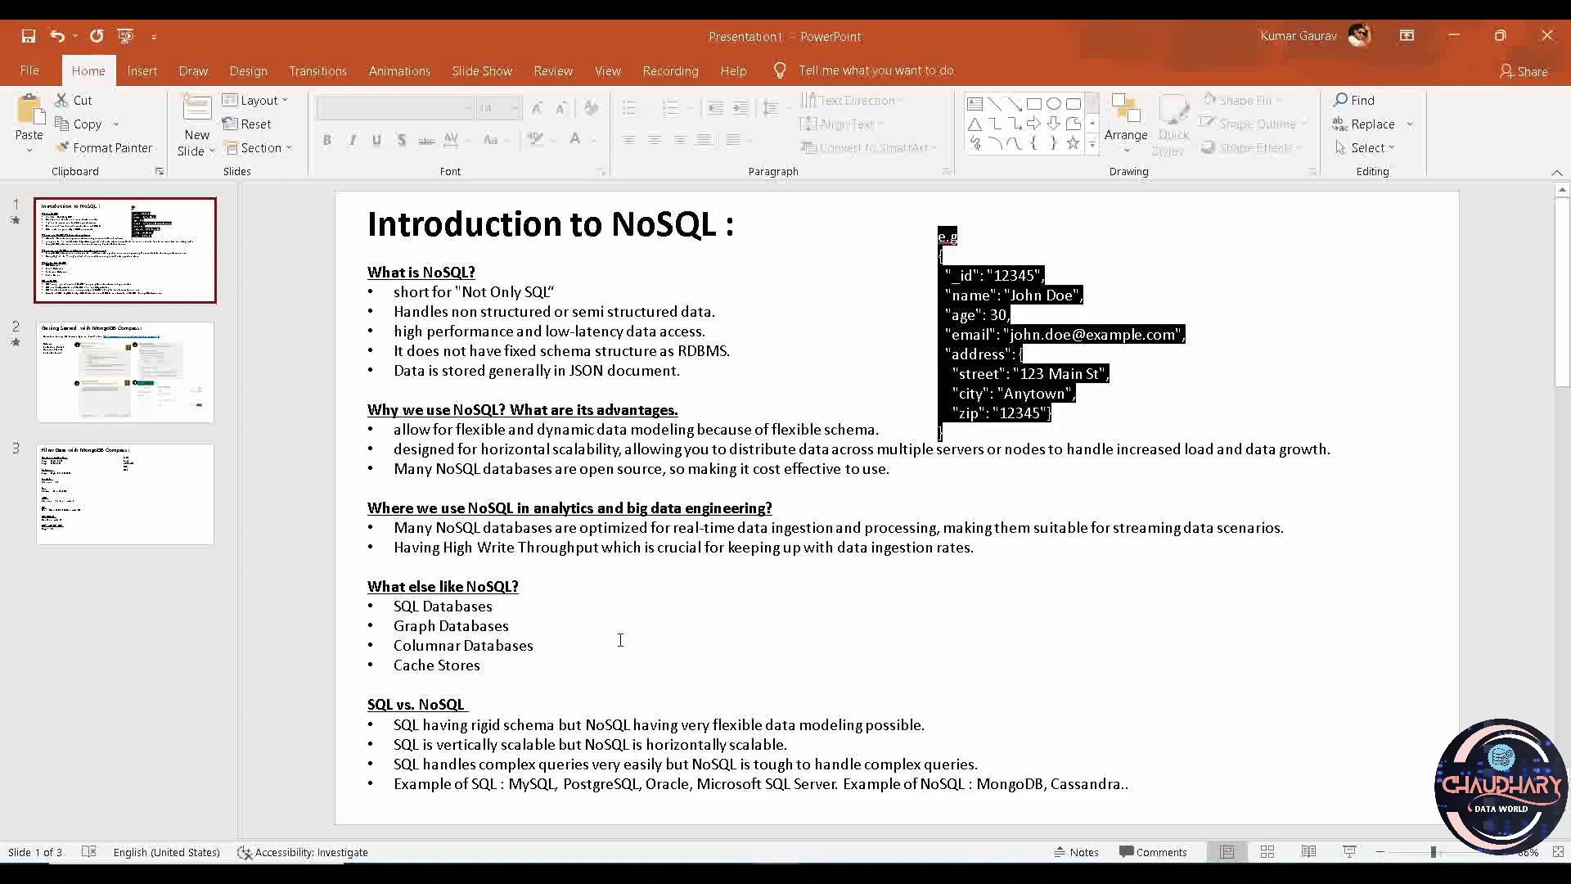
click(168, 391)
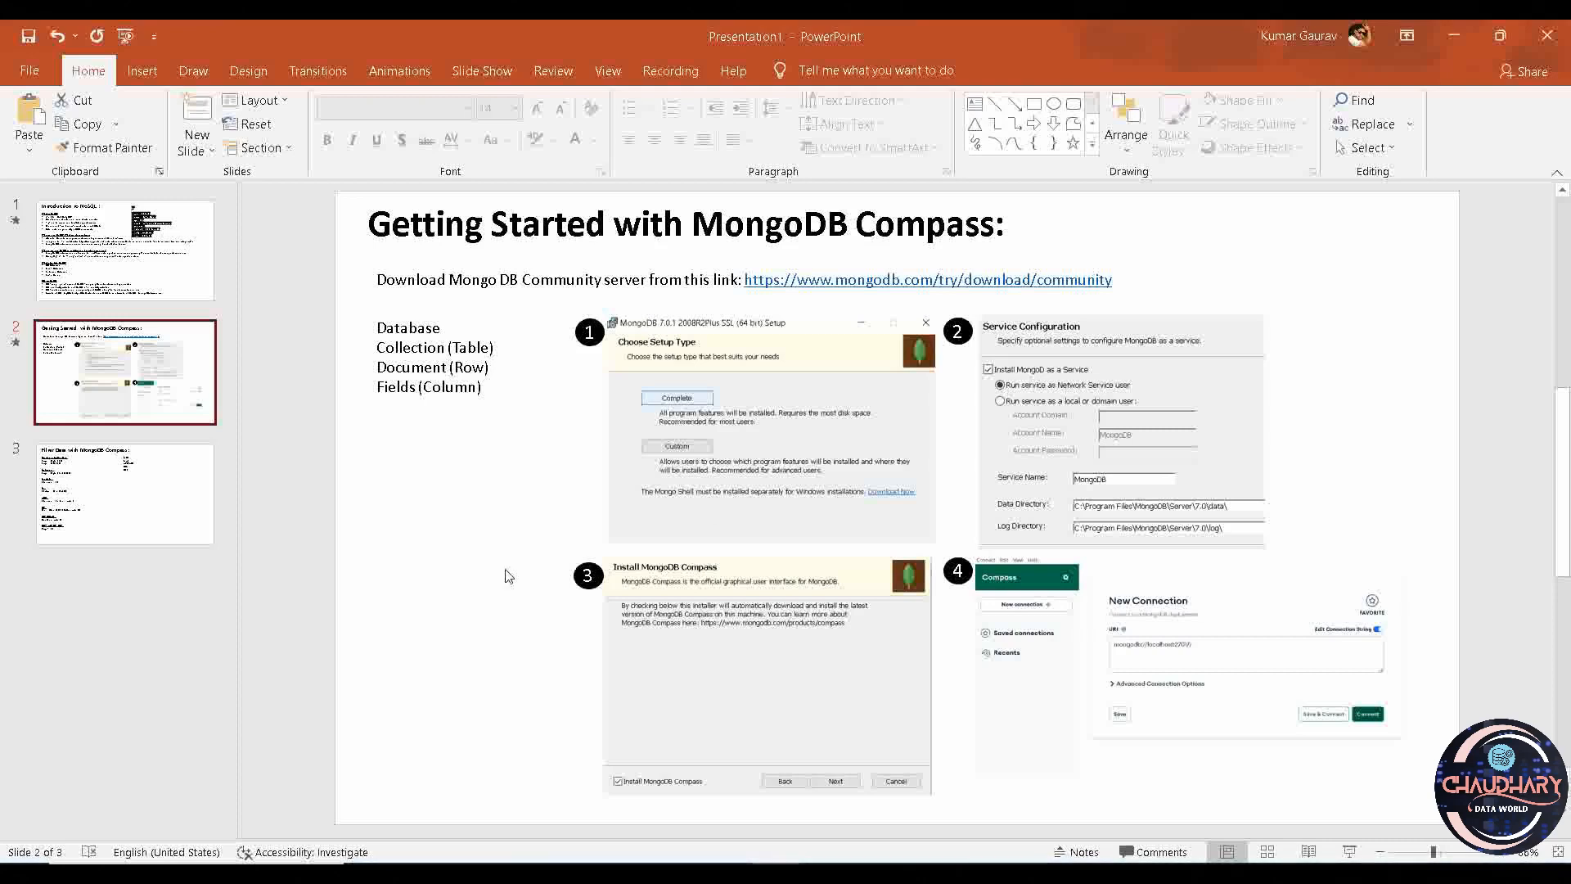
click(115, 516)
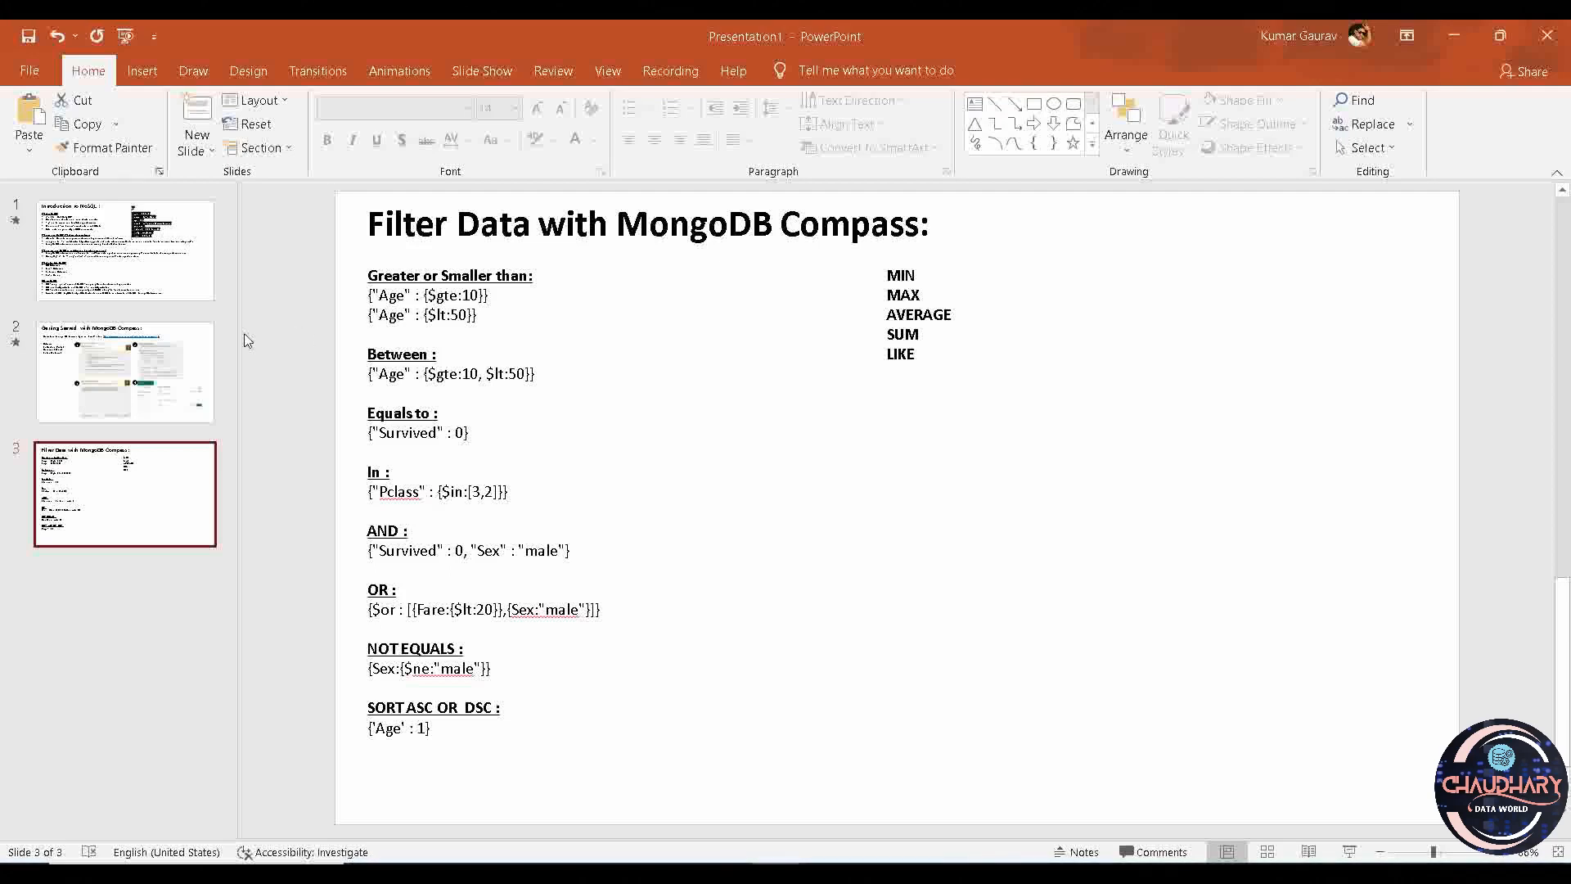
On the Getting Started slide, highlight the terms Table, Collection, Row, Document, Column and Fields in turn, and return to the Filter Data slide
click(164, 356)
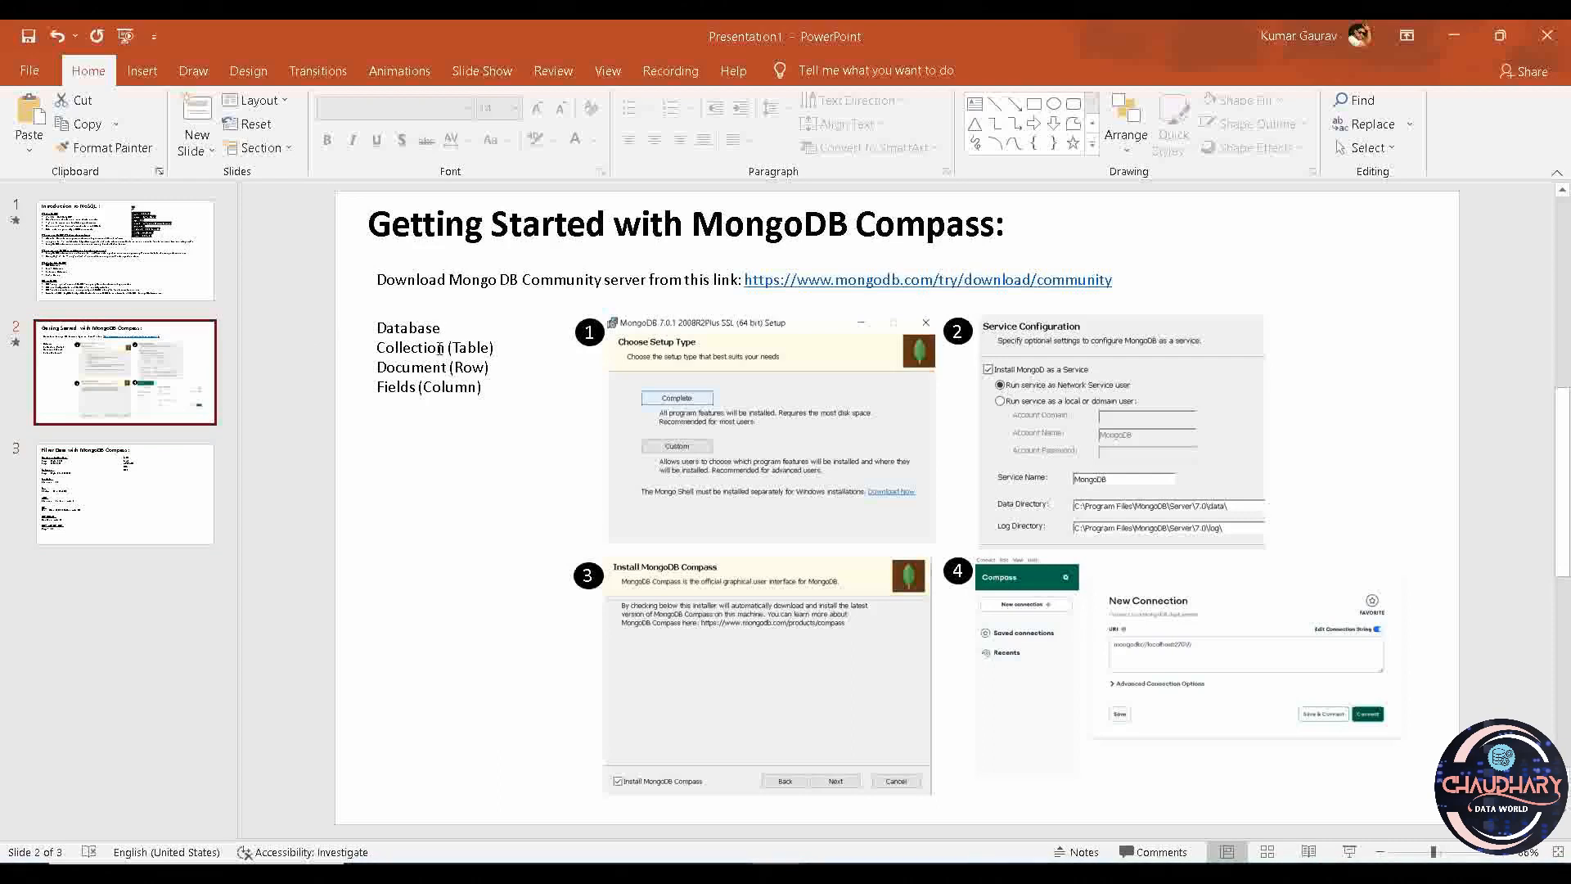
double_click(475, 351)
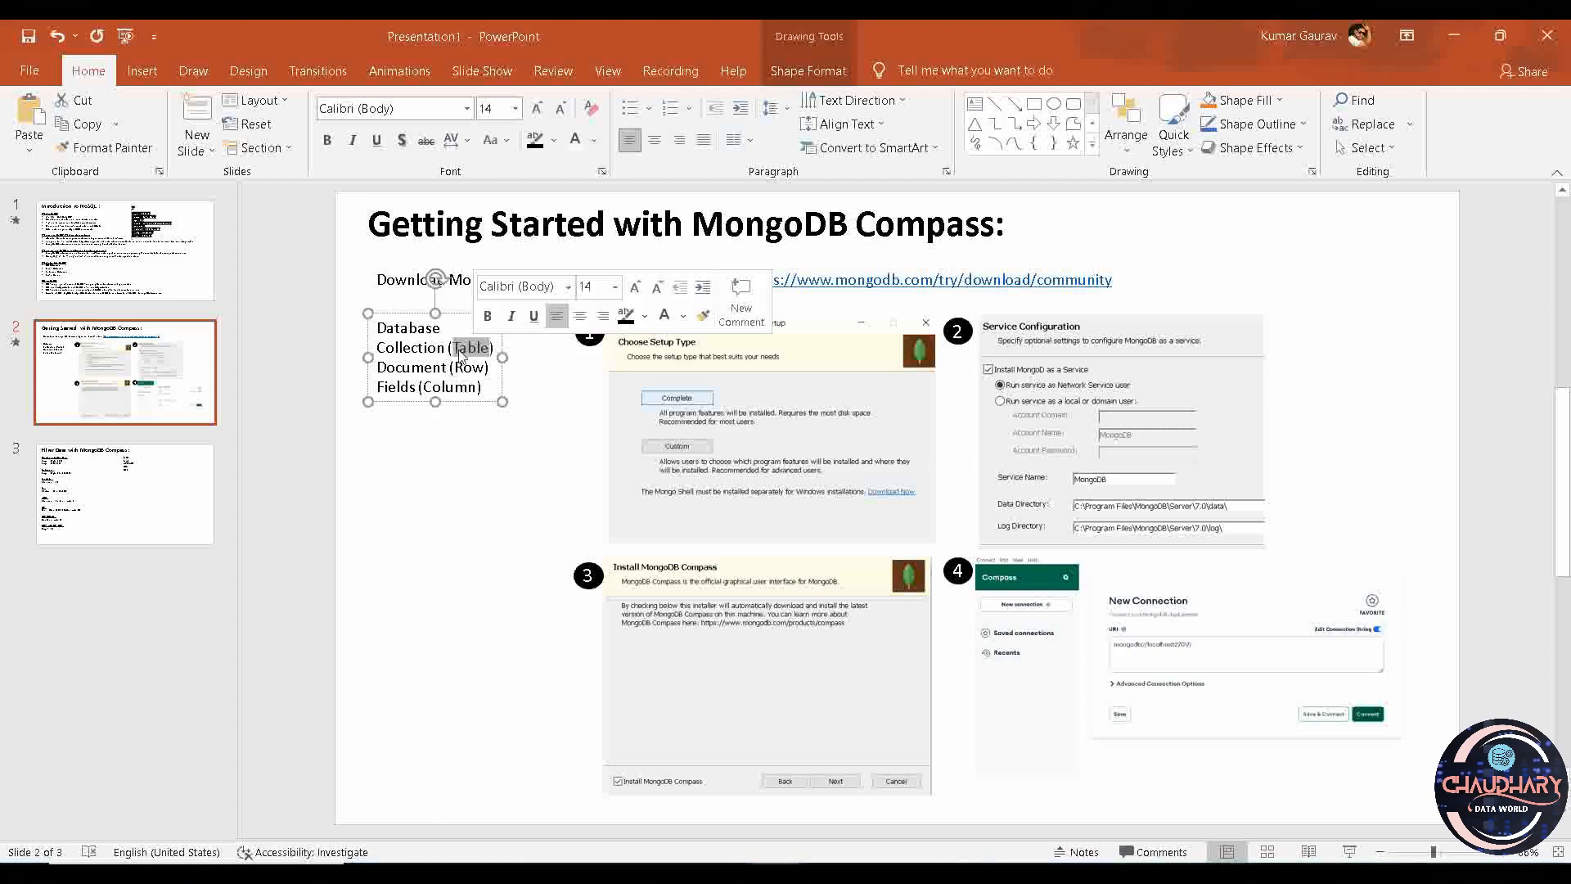
double_click(395, 350)
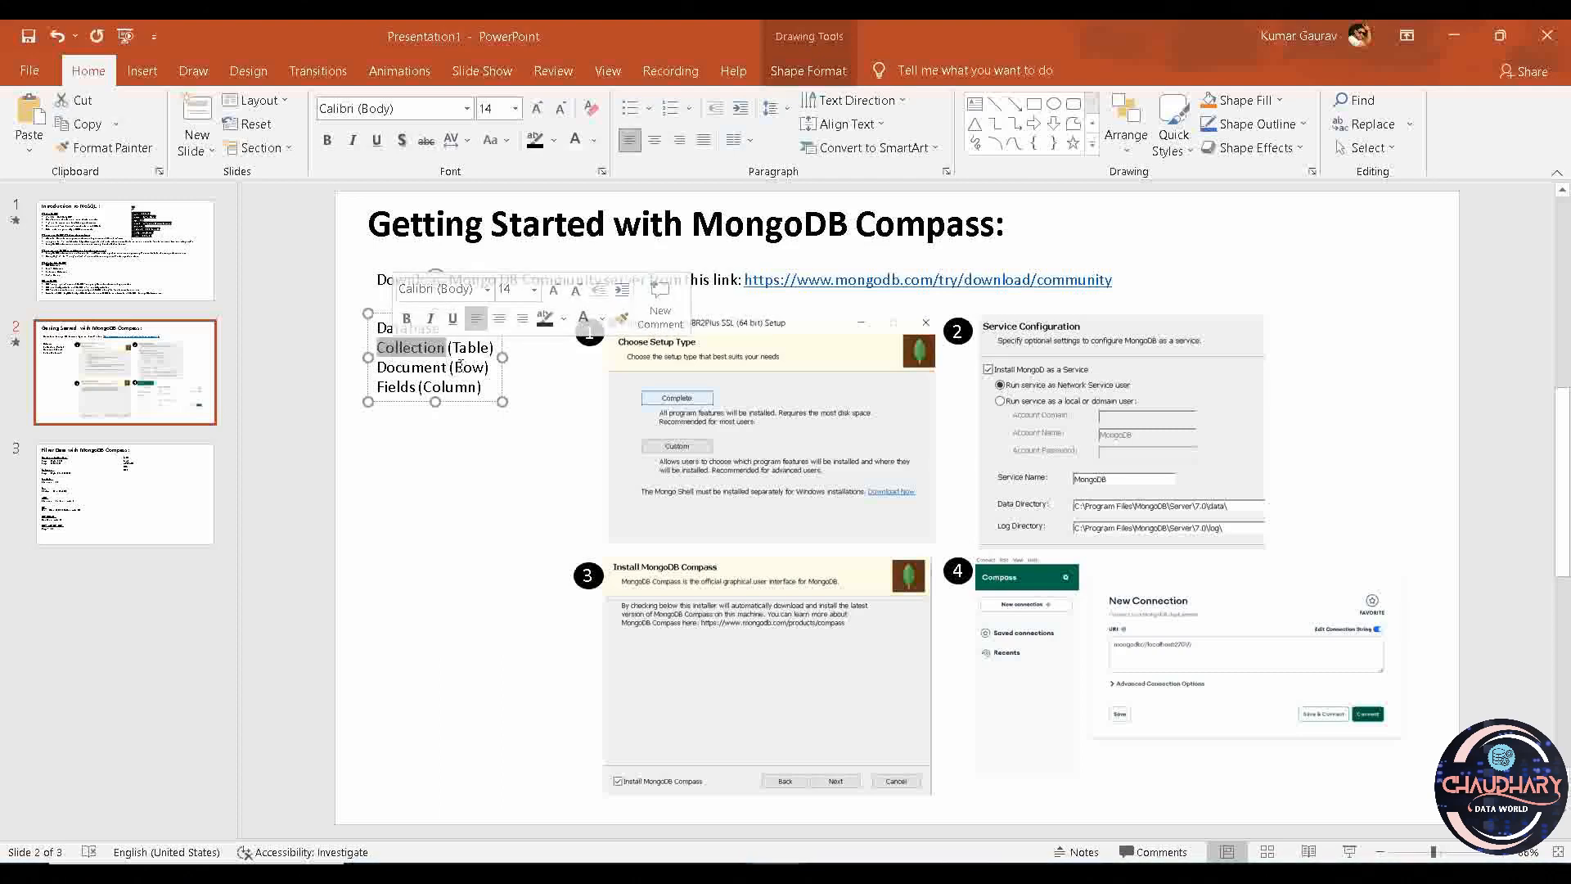
double_click(463, 369)
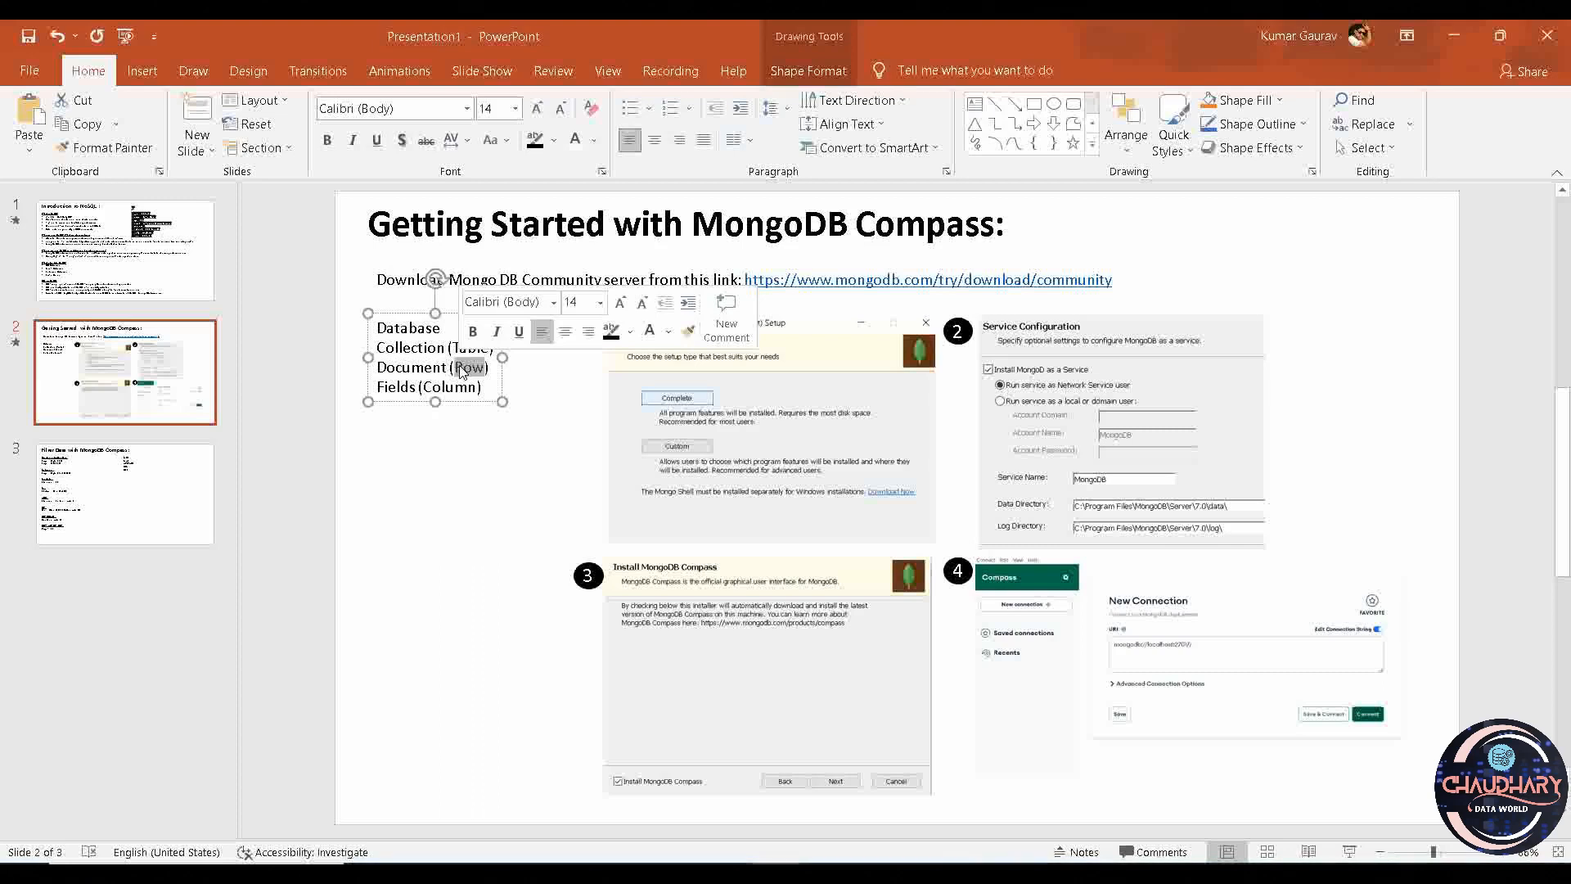
double_click(412, 369)
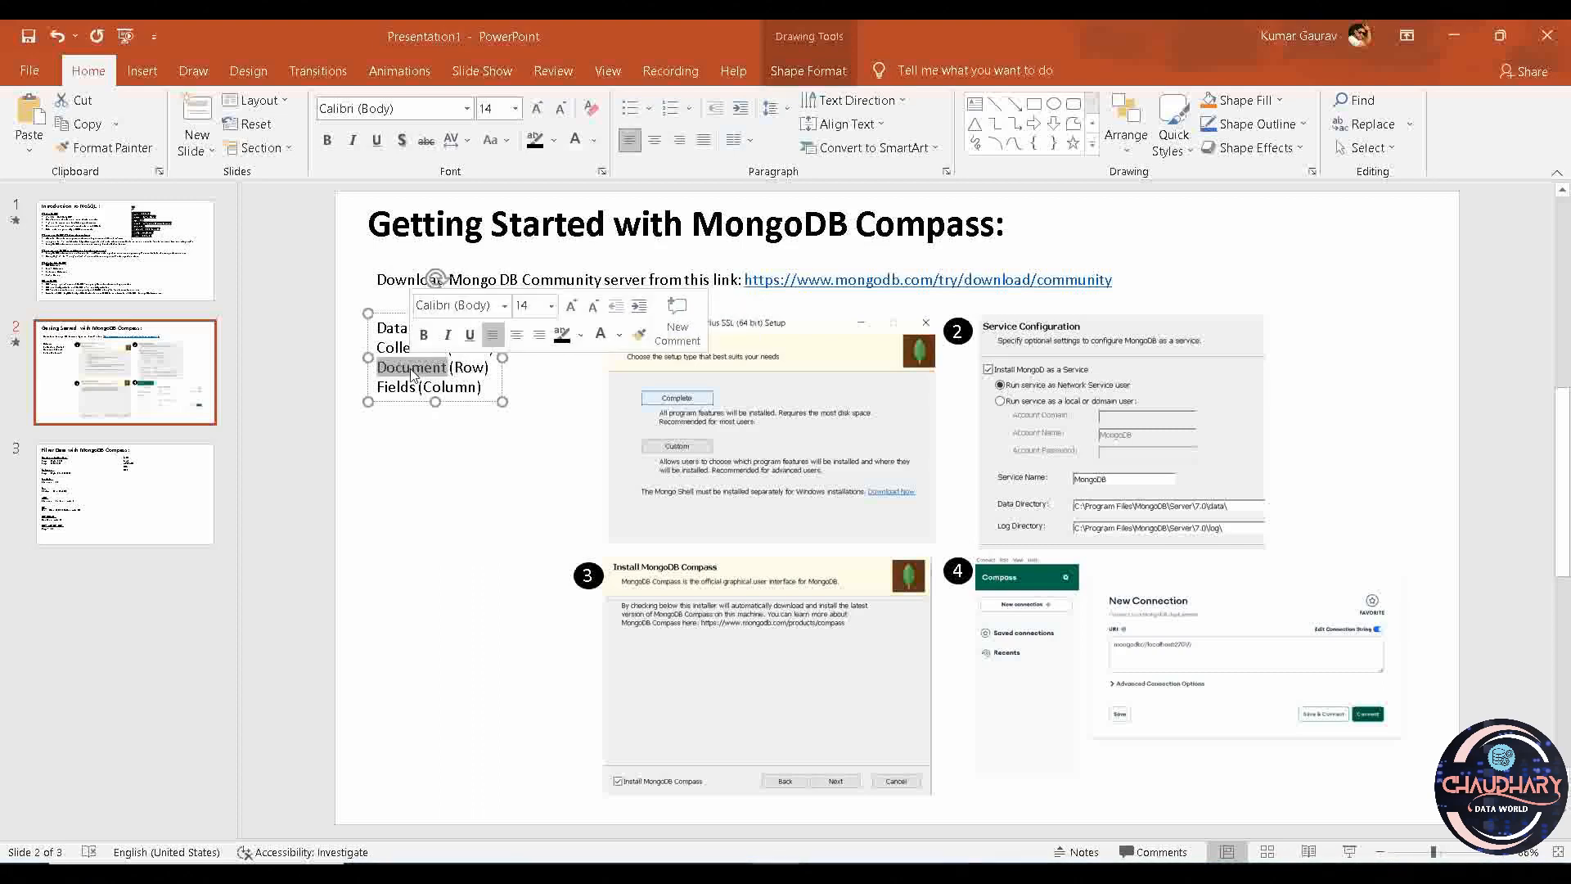
double_click(450, 388)
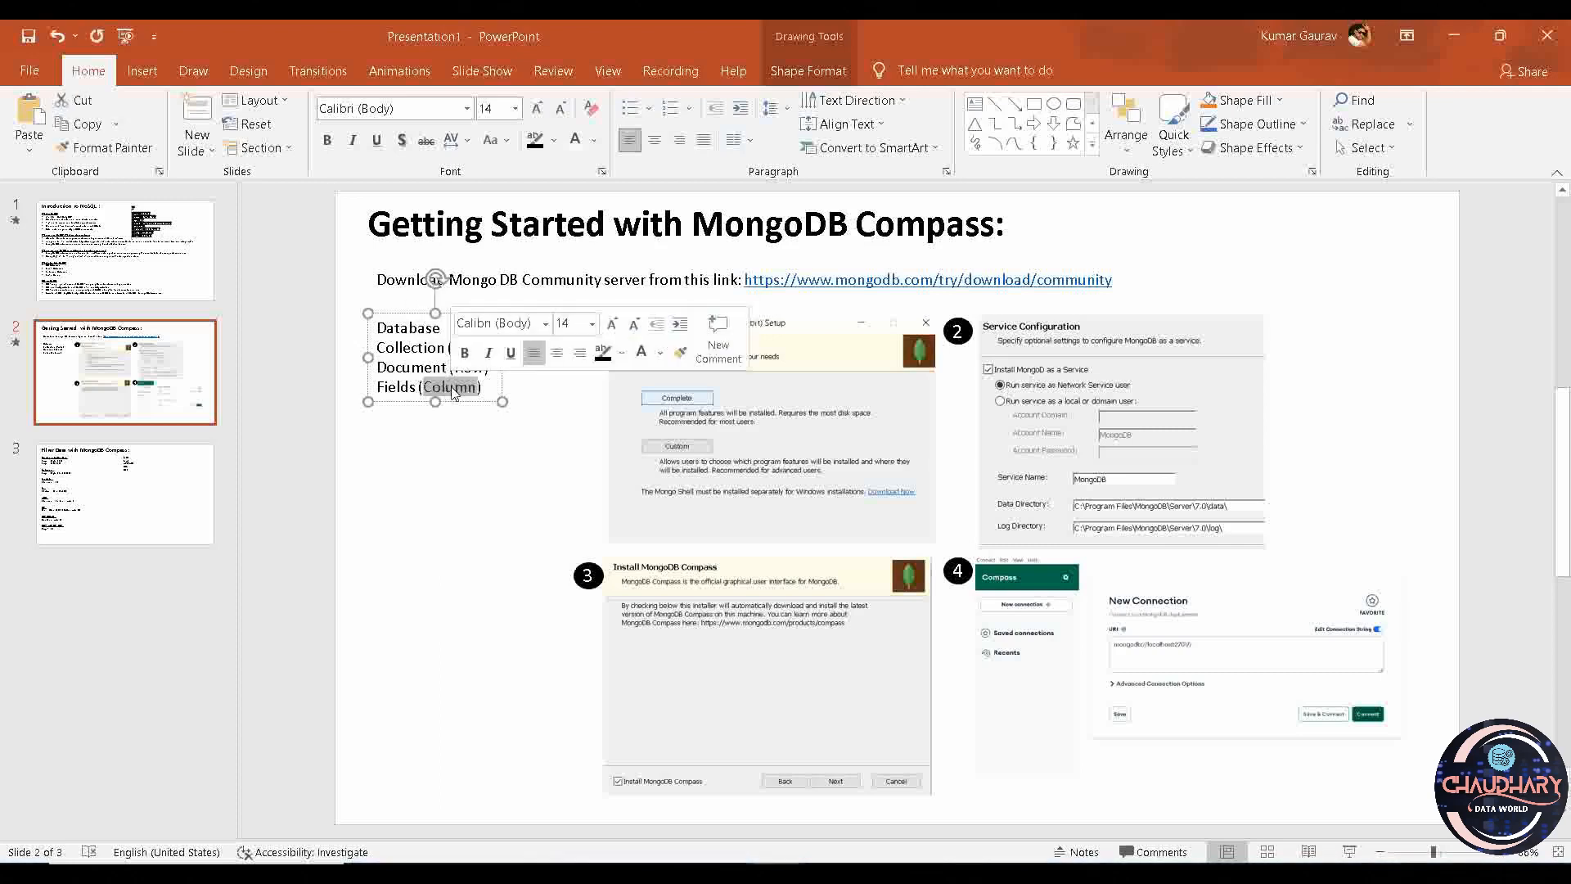
double_click(404, 388)
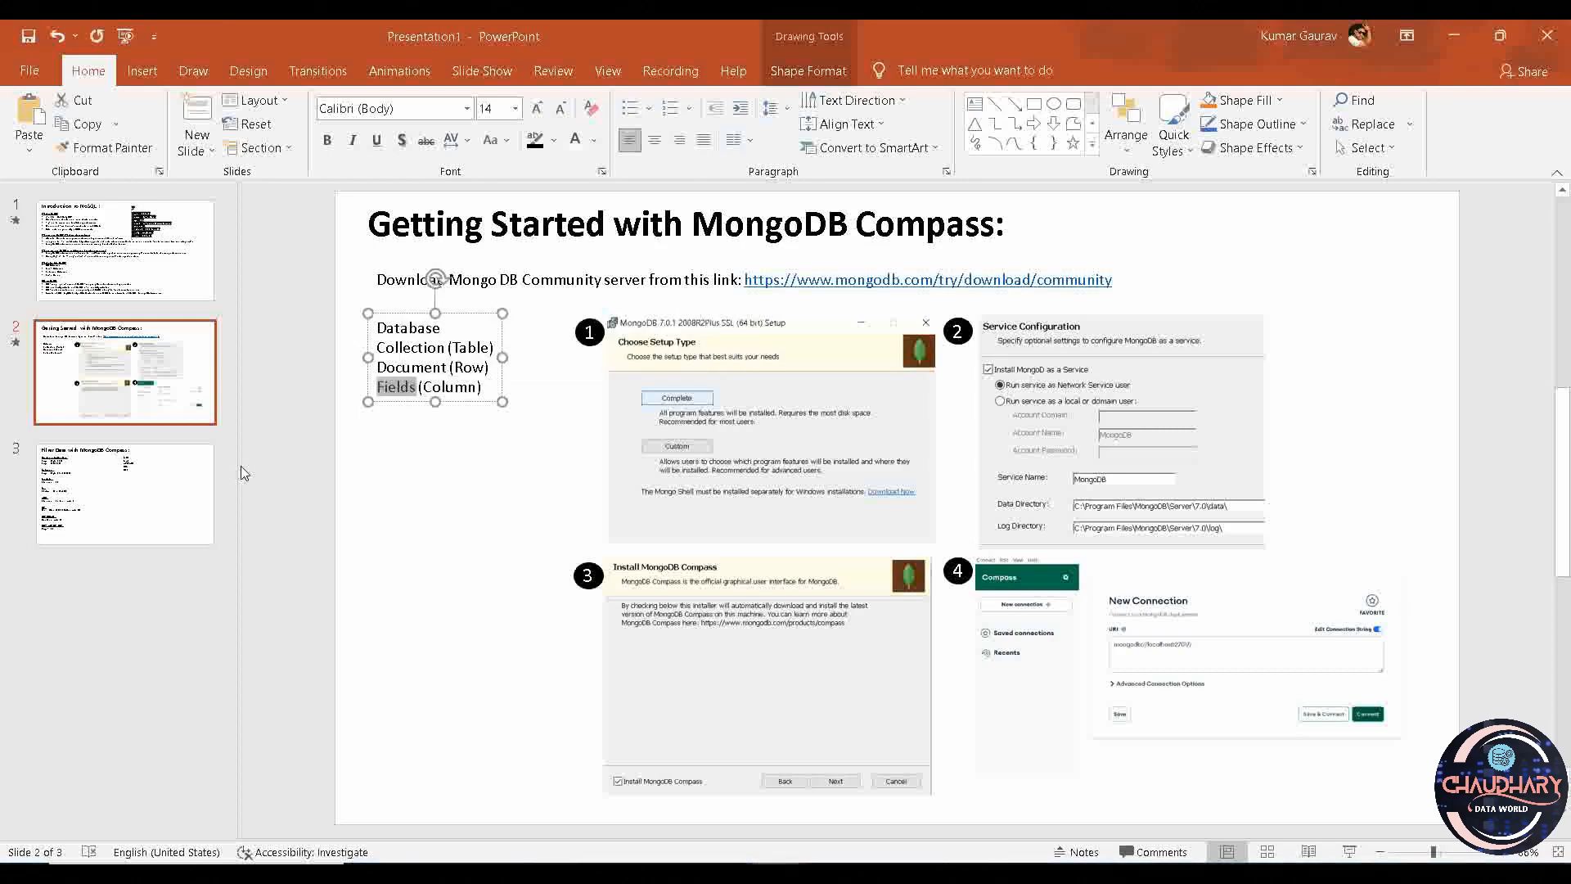
click(178, 512)
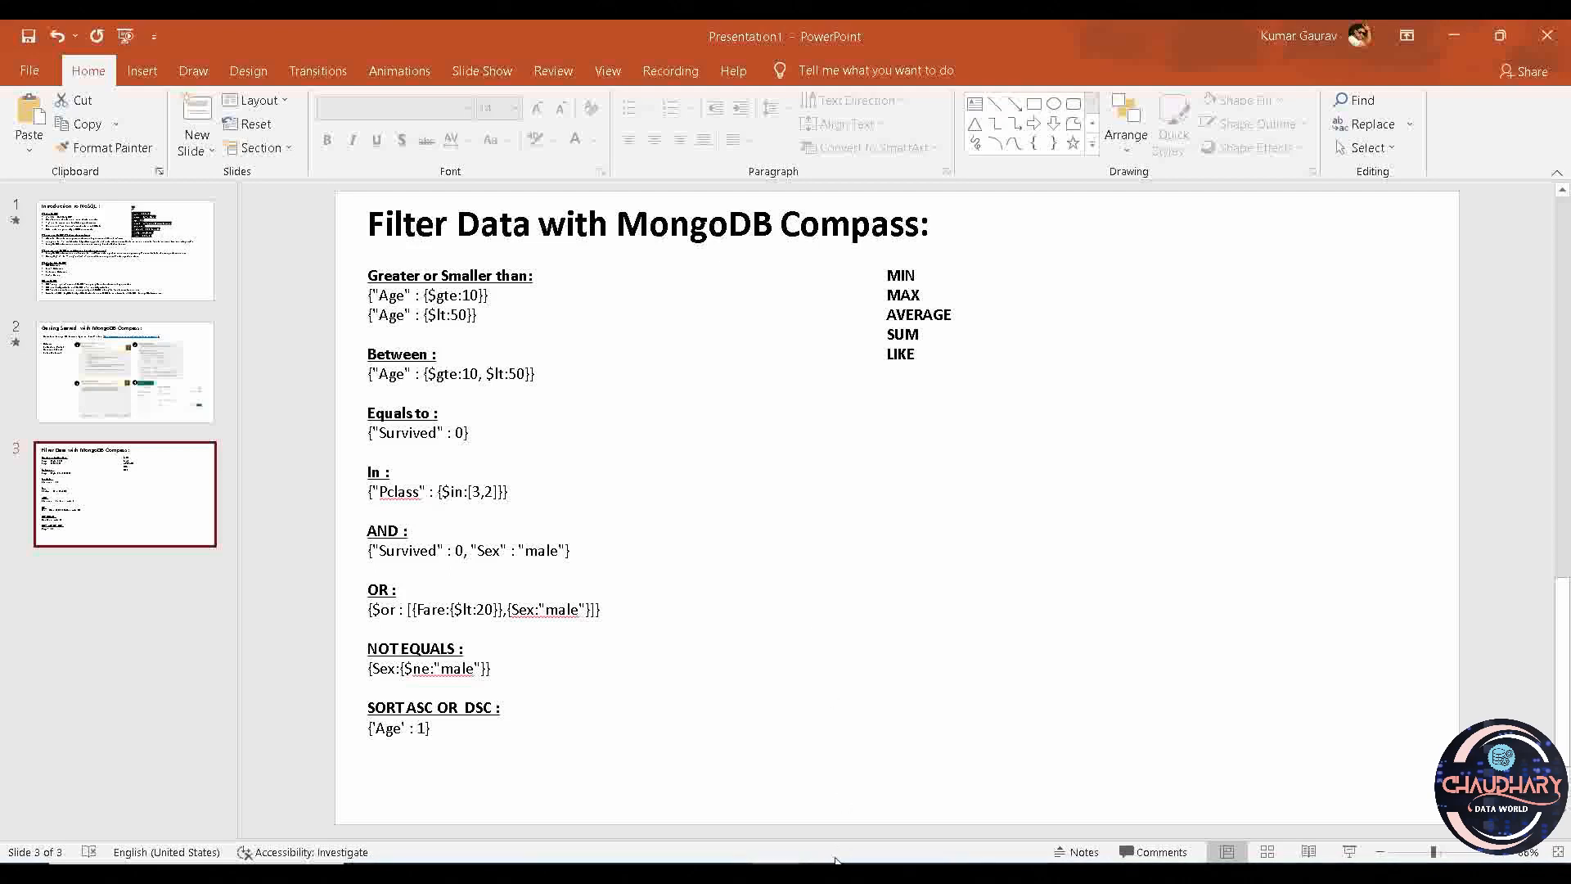
Switch to MongoDB Compass and create a collection named Table2 in the MongoTutorial database
key(alt+Tab)
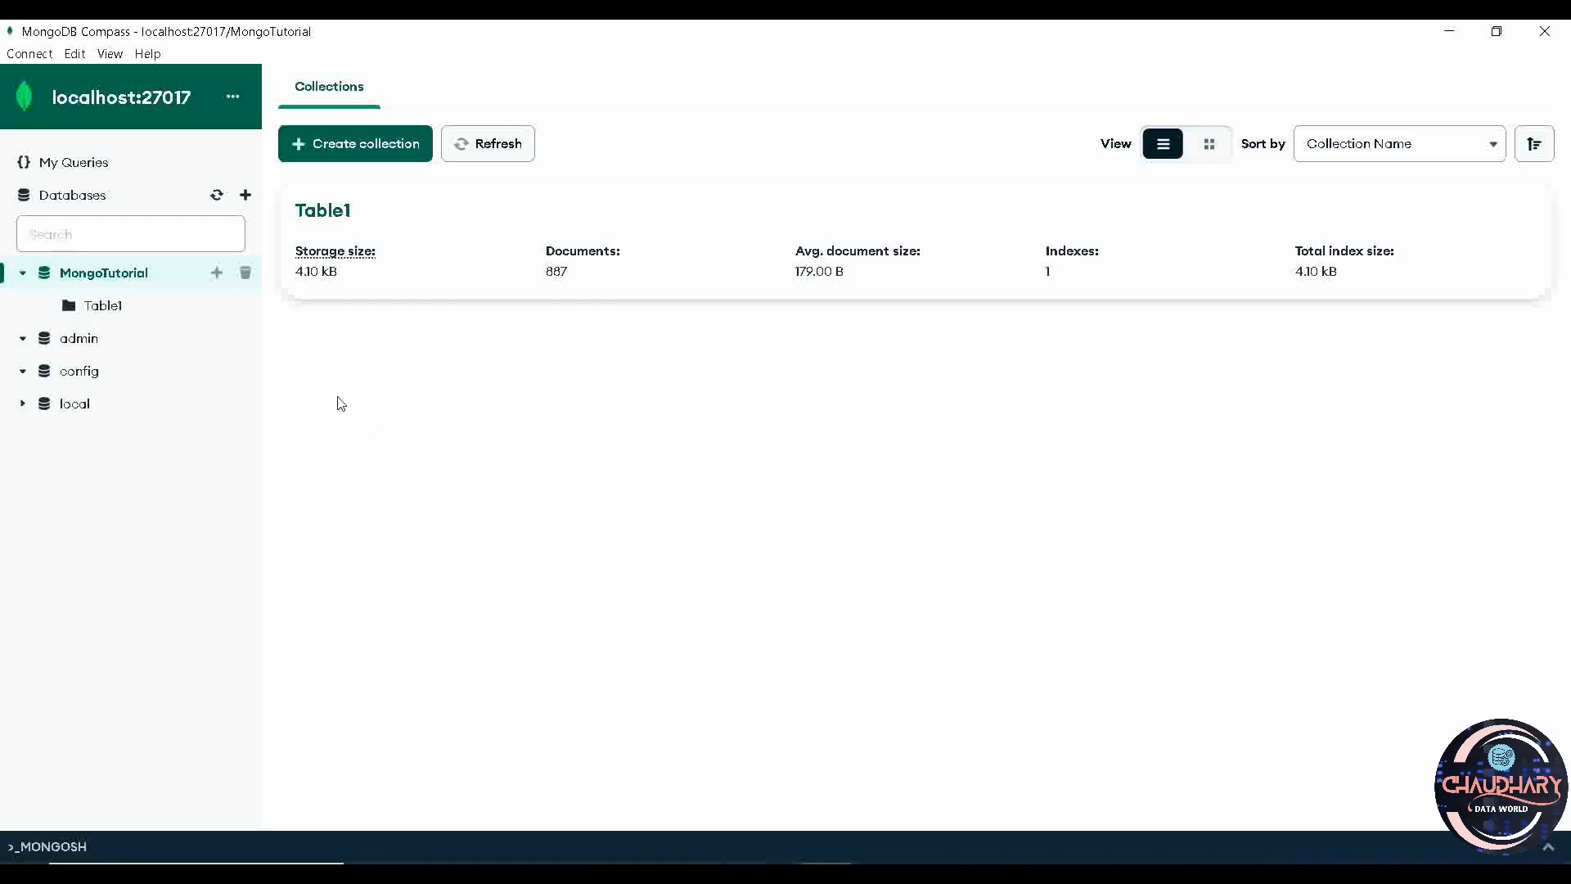
click(215, 273)
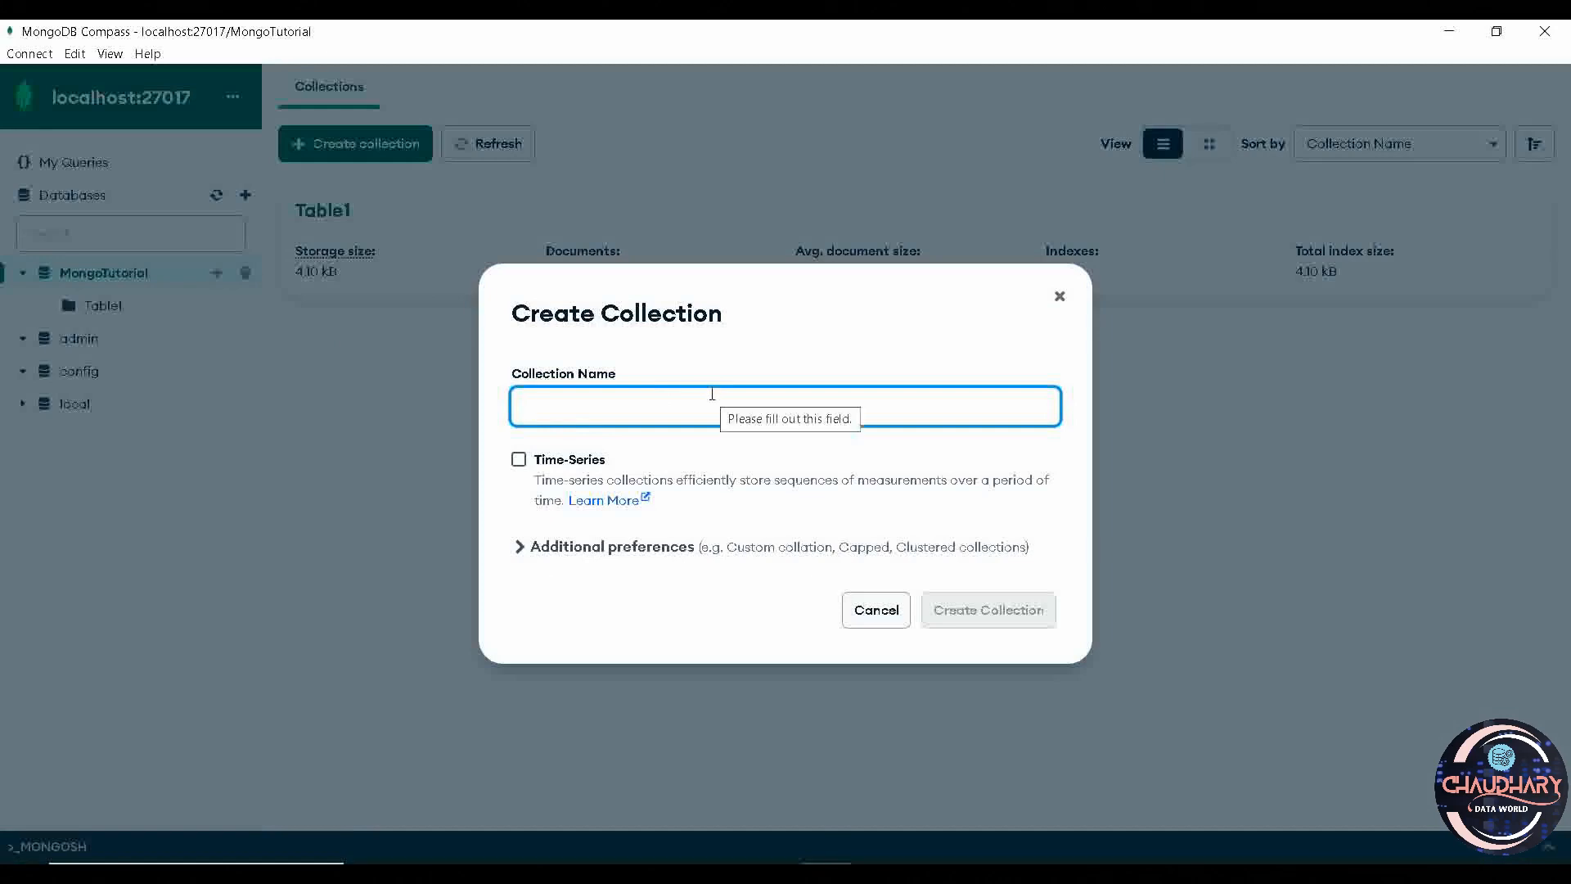
text(T)
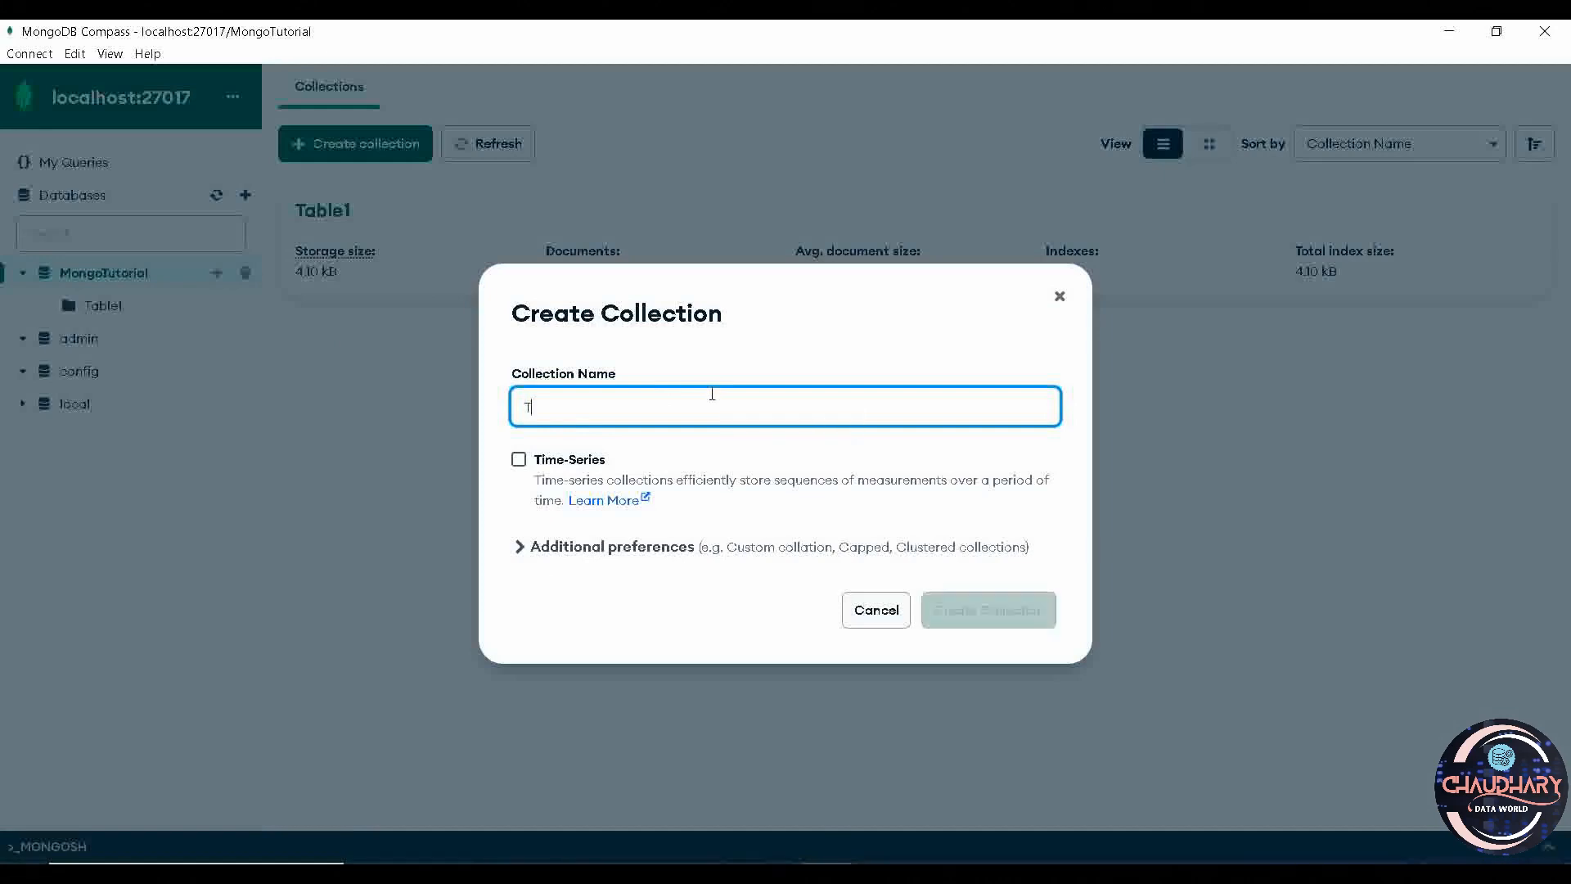
text(able2)
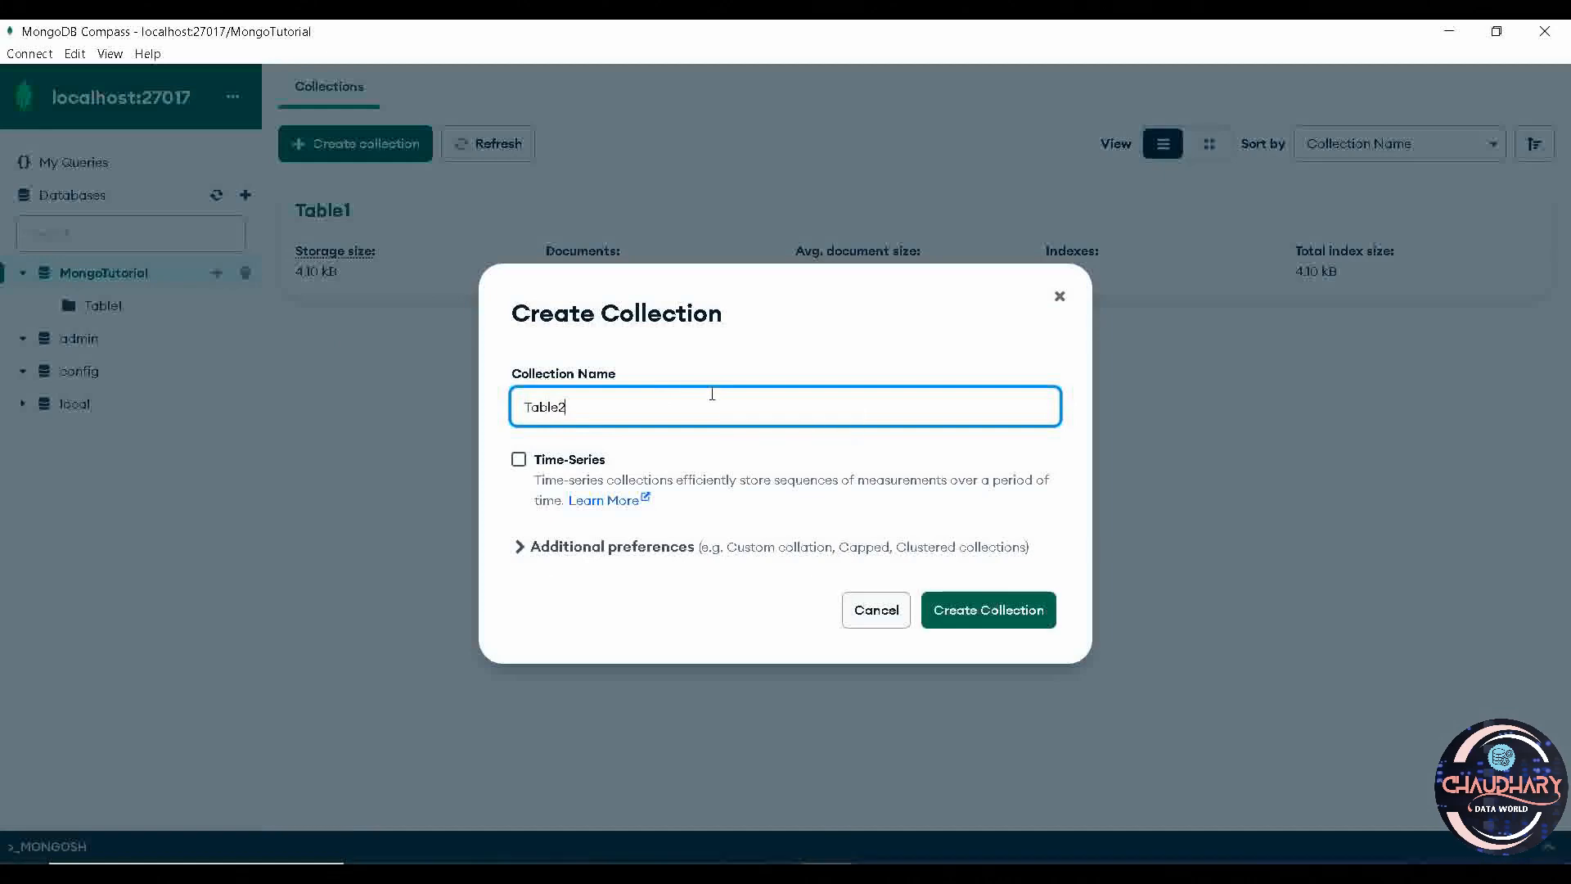
click(1018, 614)
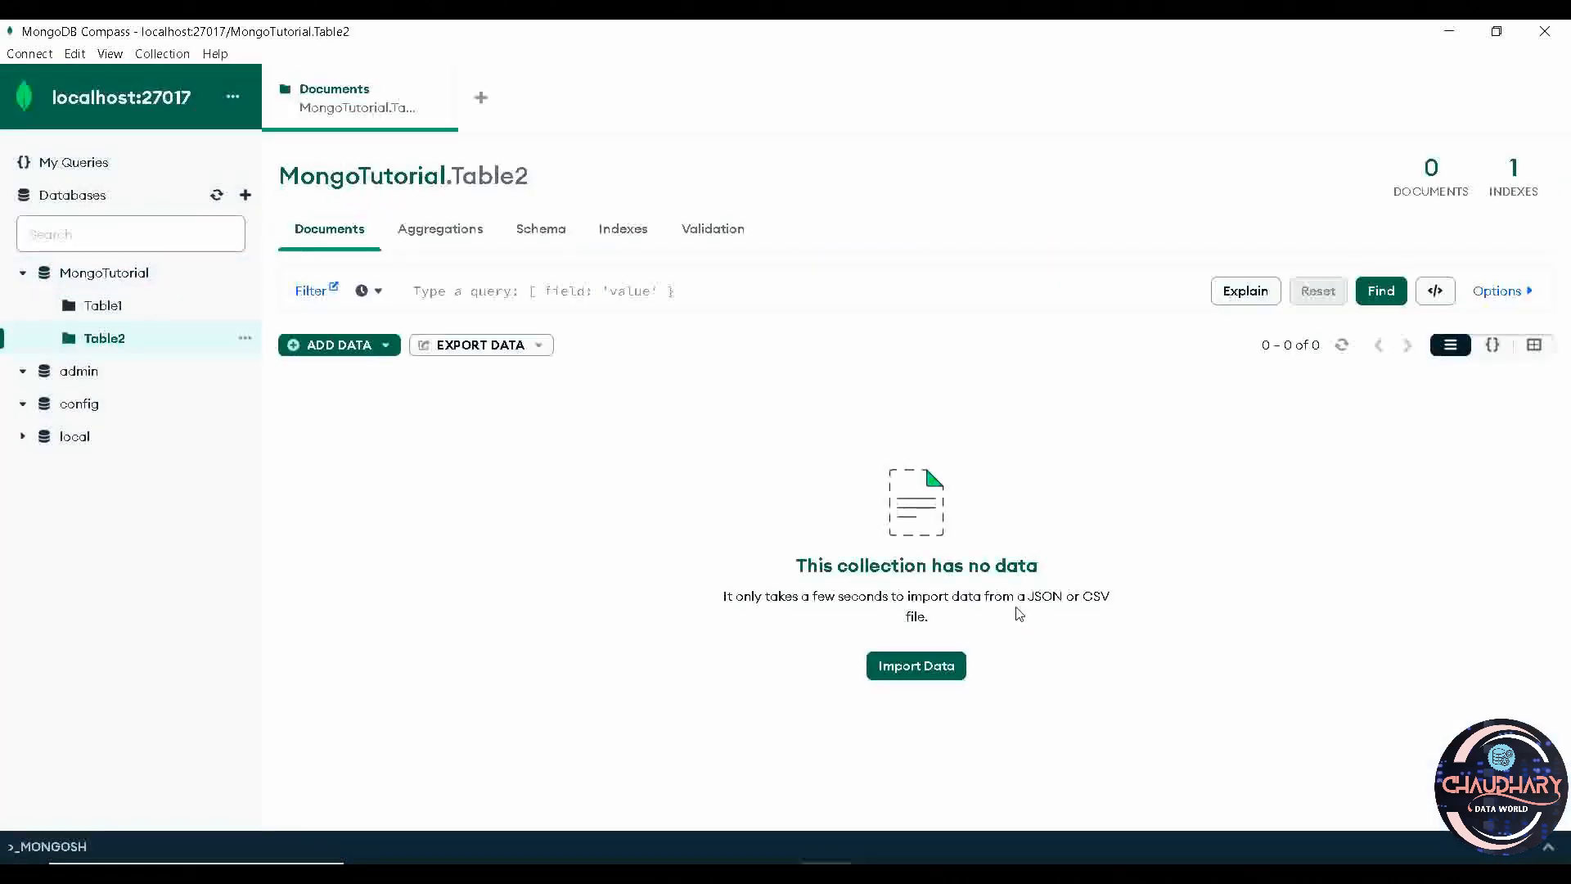
Import the titanic CSV file into Table2 with the comma delimiter and the suggested field types
click(363, 347)
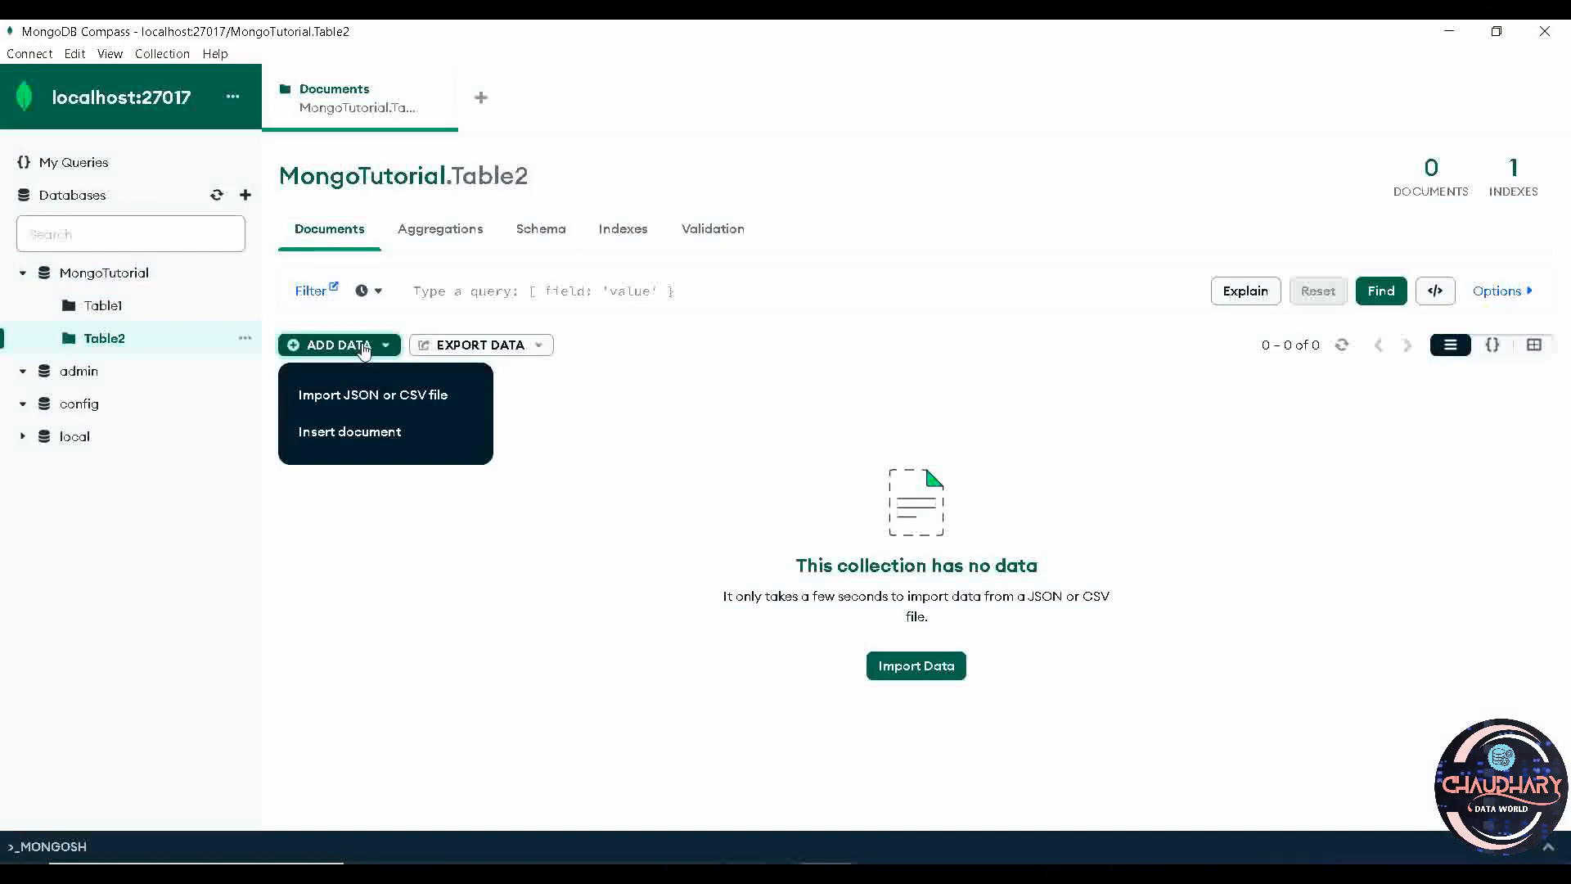
click(386, 393)
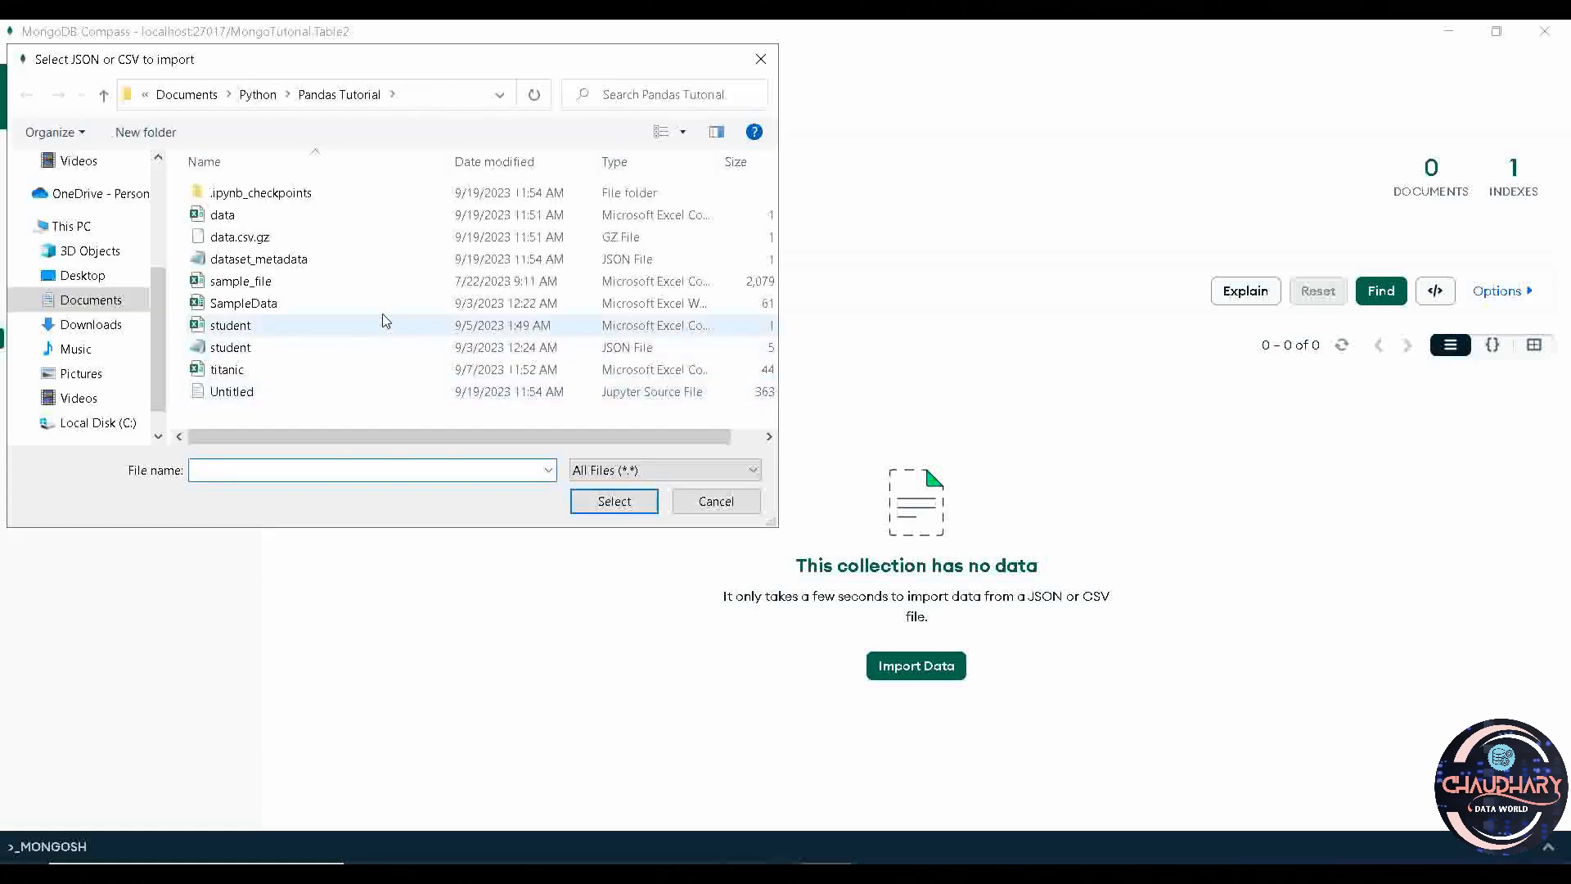
click(316, 371)
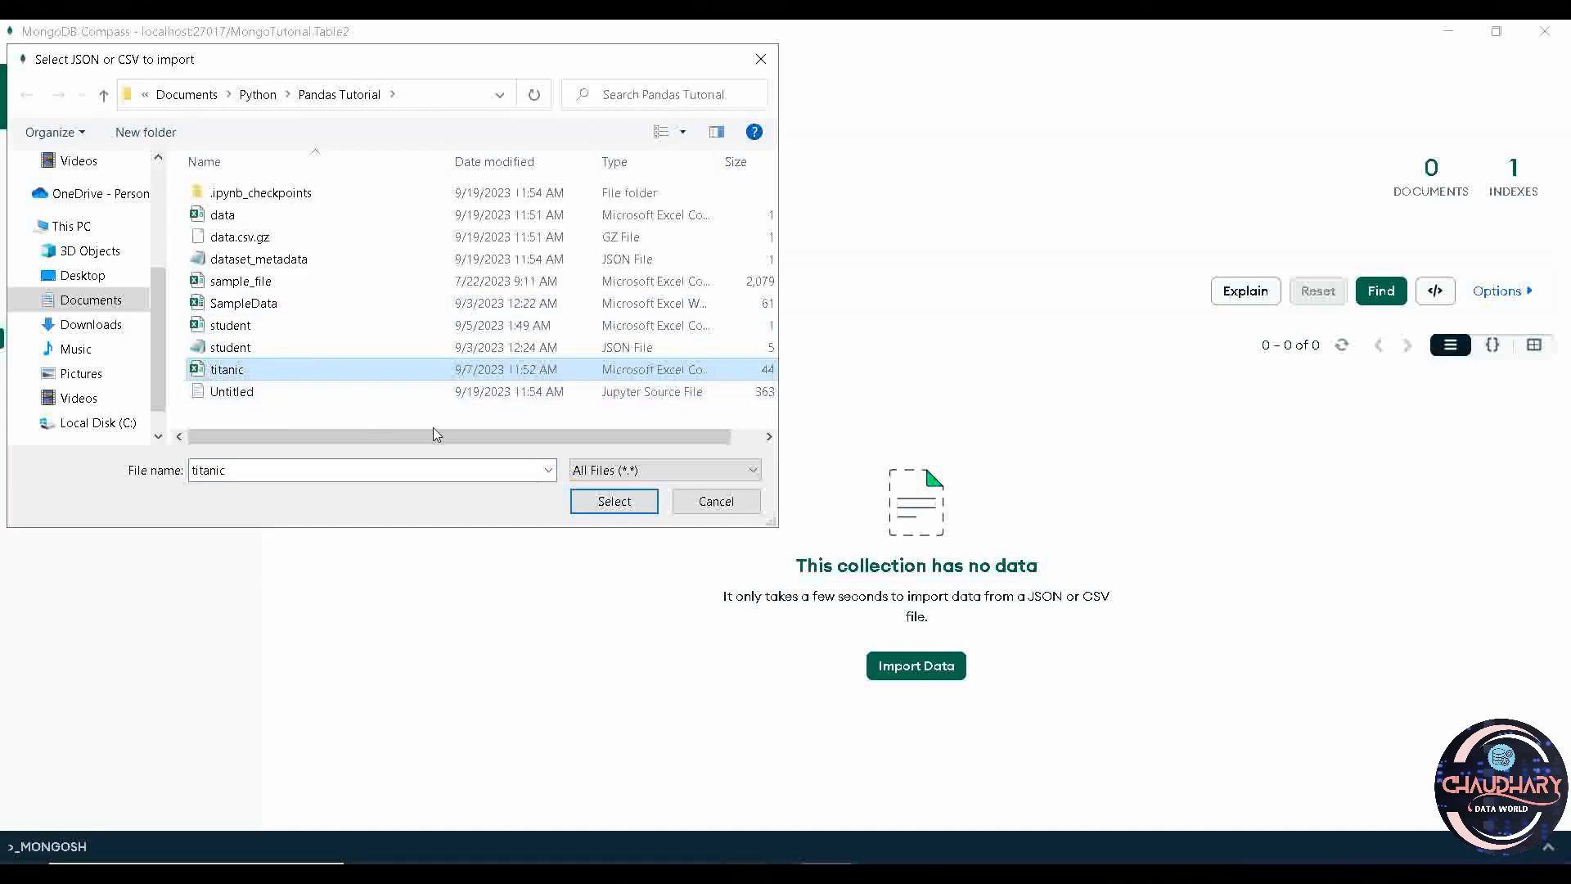
click(630, 502)
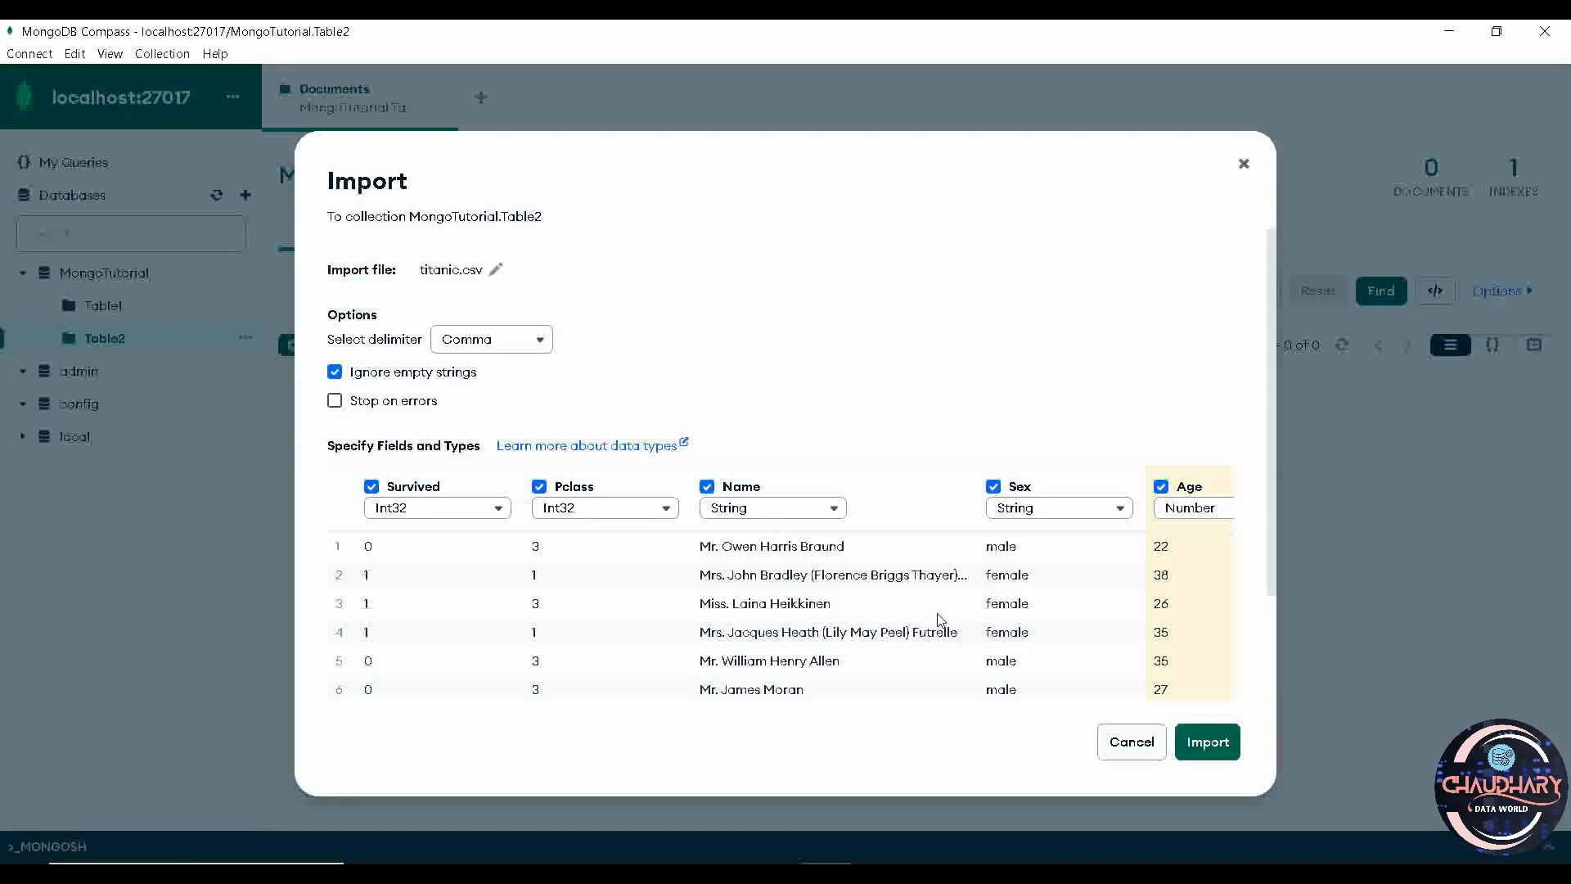
click(1218, 750)
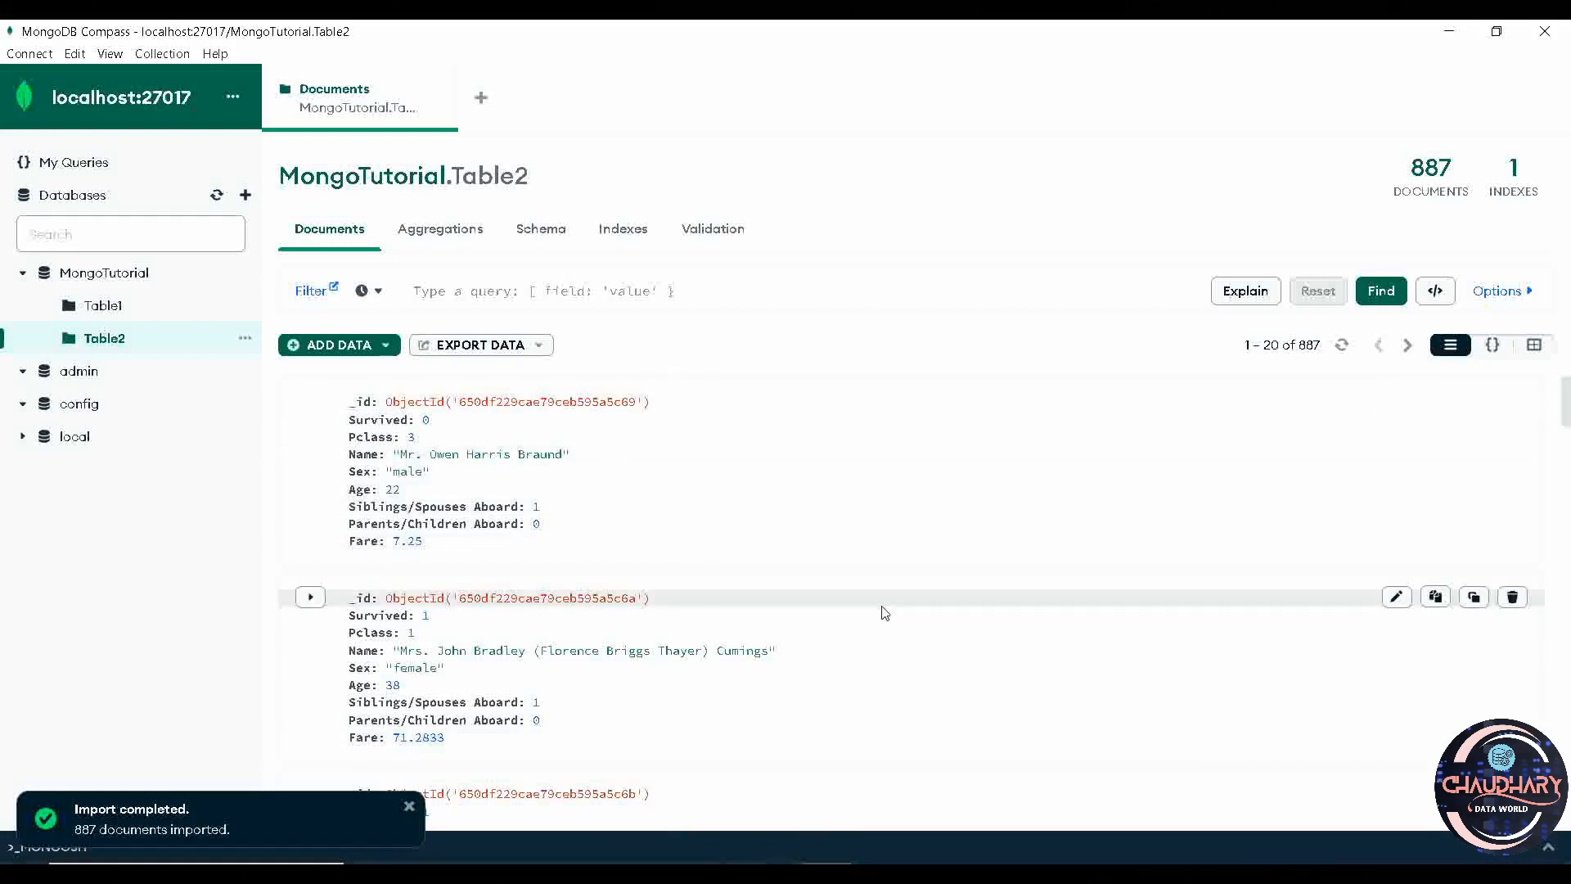
Look through the imported documents in the list and inspect the query filter field, leaving it empty
scroll(884, 610, down, 15)
scroll(882, 610, up, 15)
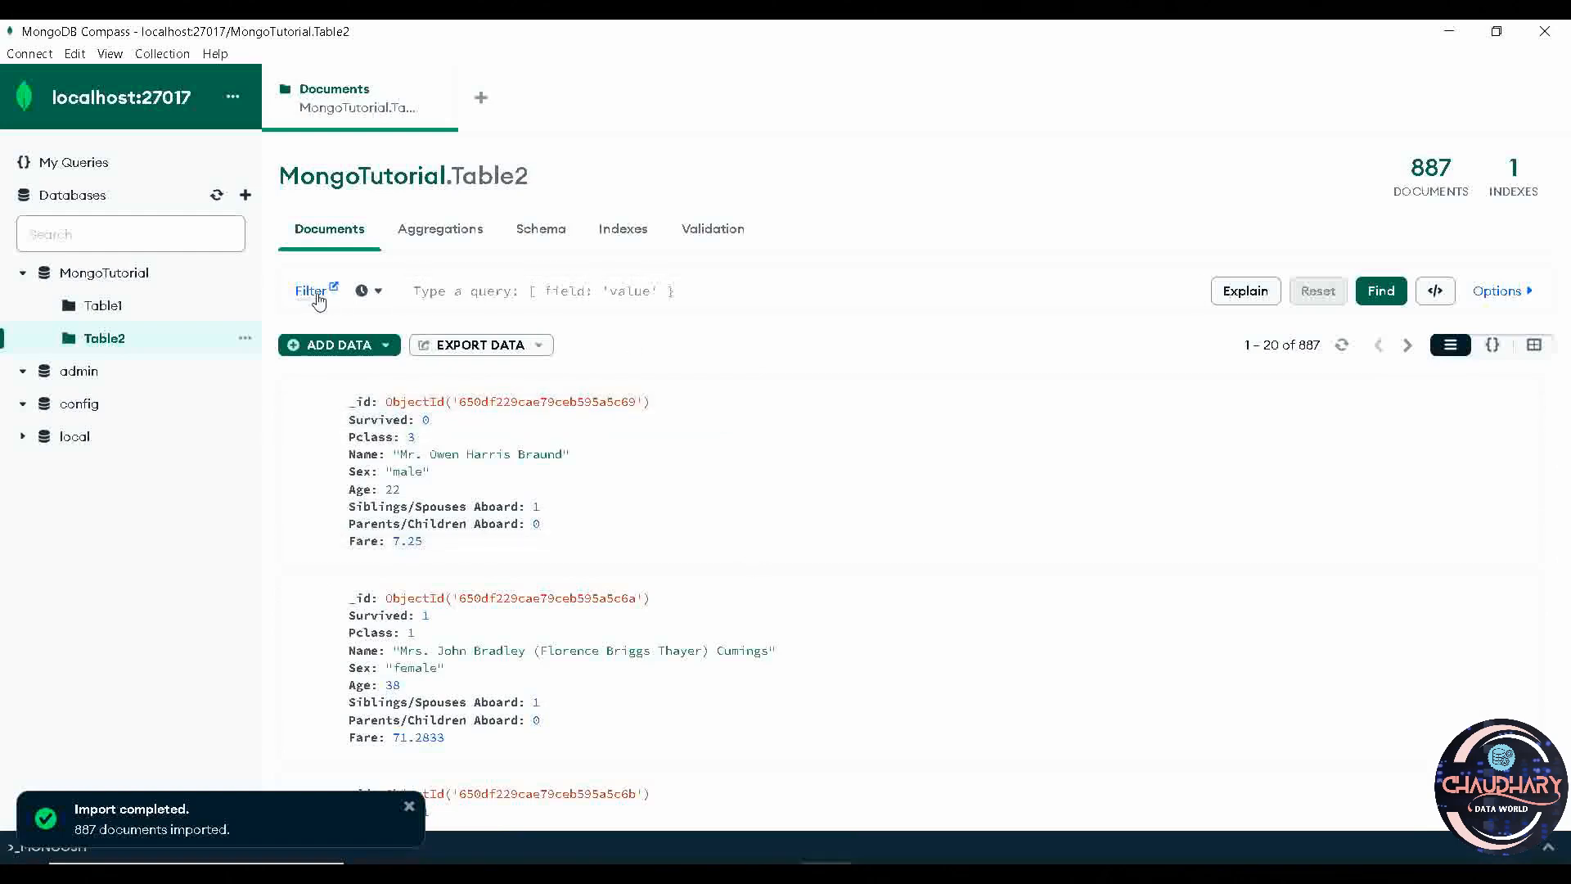
click(578, 294)
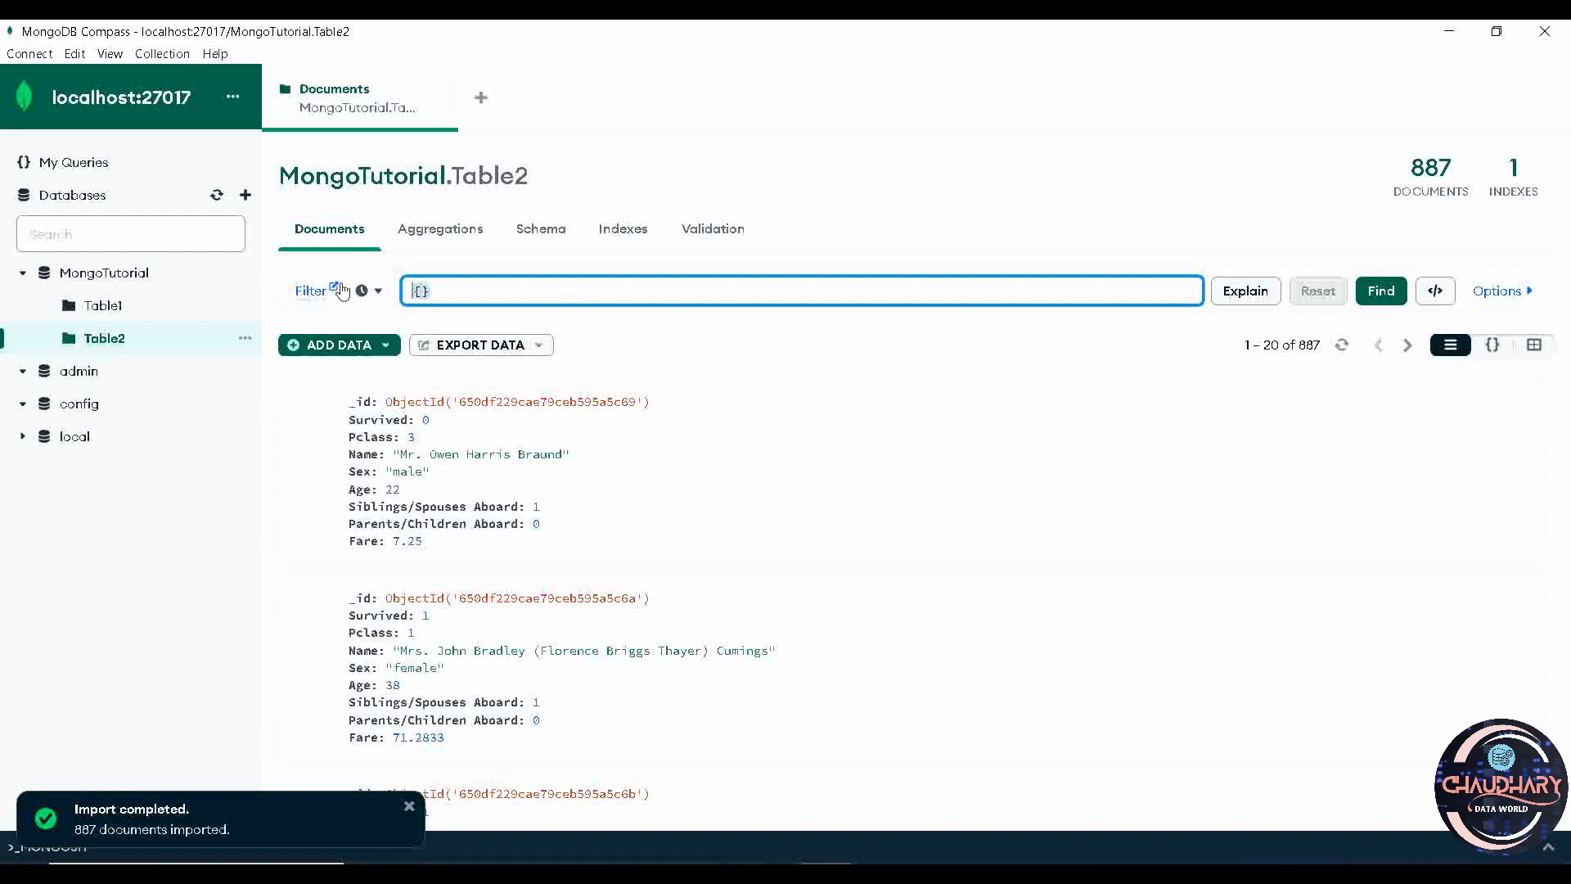
key(BackSpace)
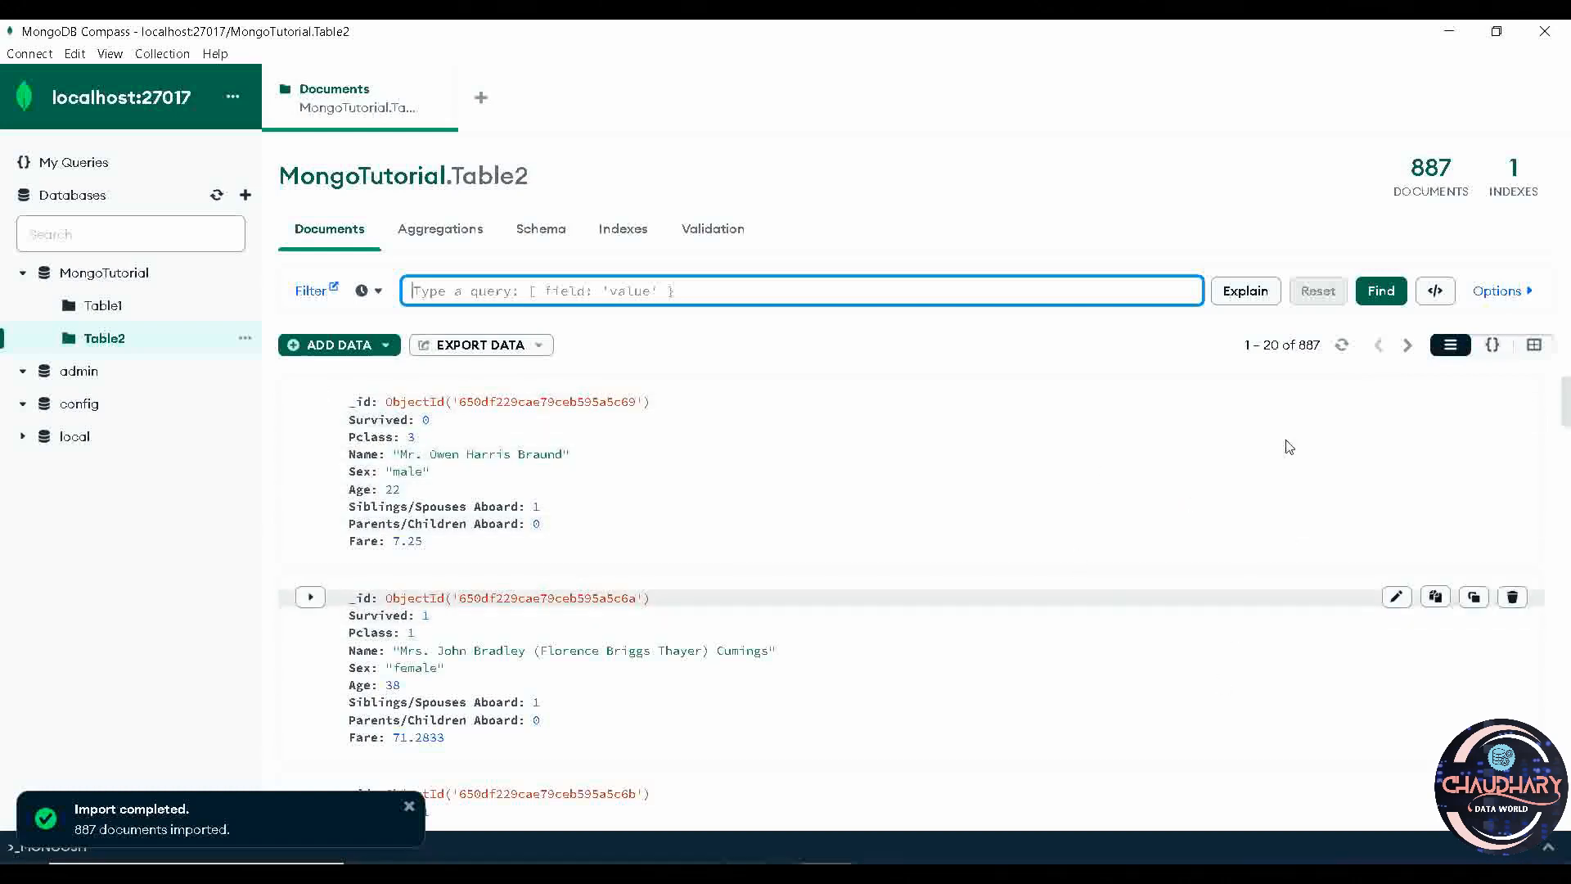
Show the Table2 documents in JSON view and look through them
click(1494, 344)
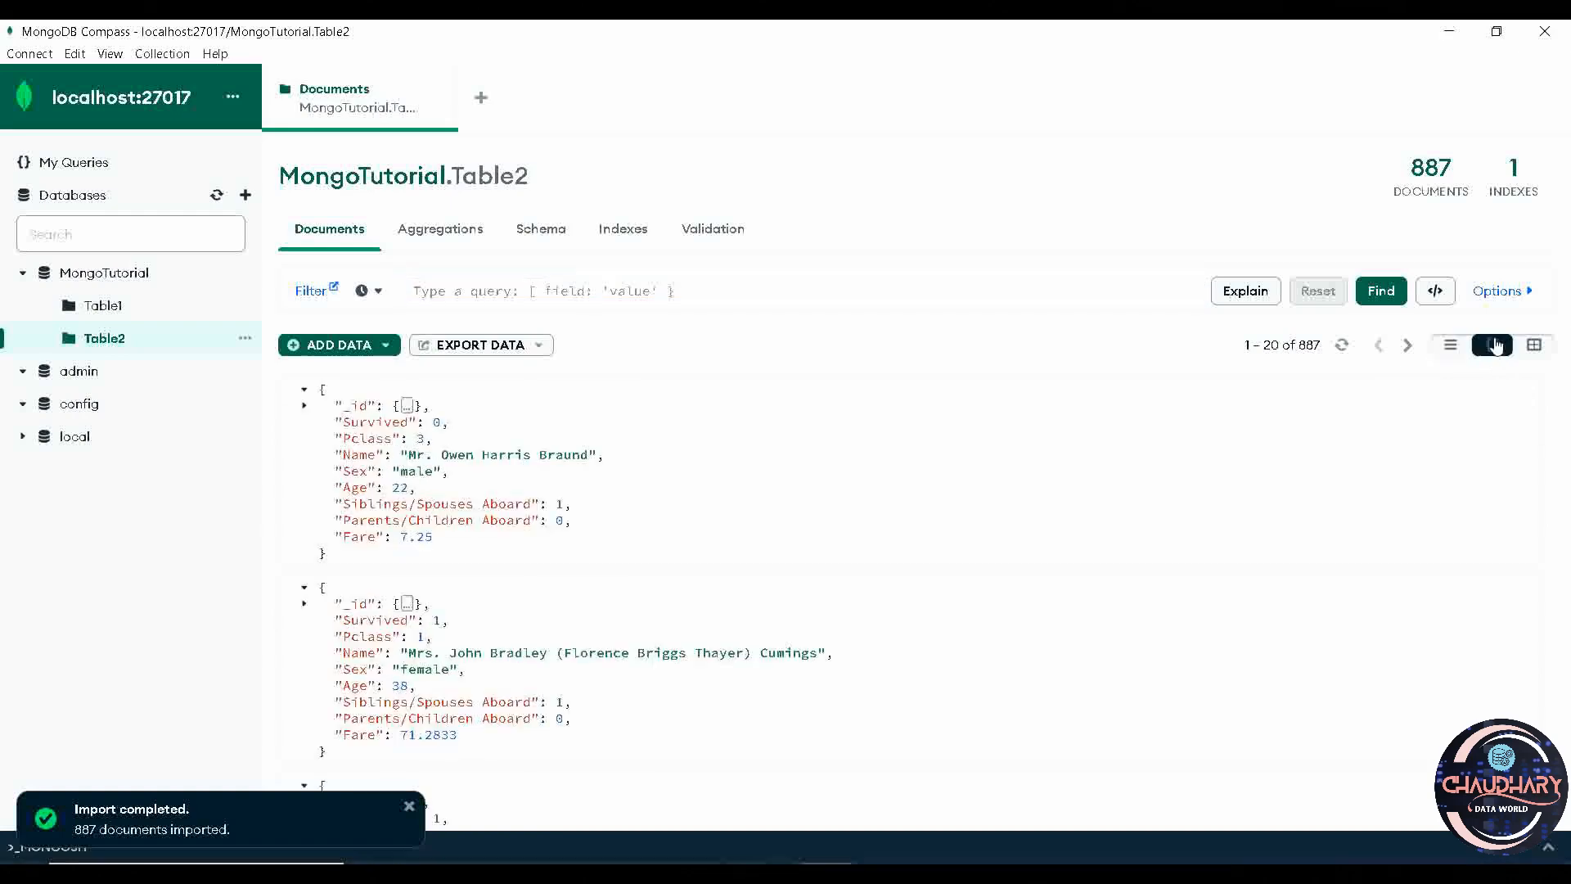
scroll(796, 535, down, 3)
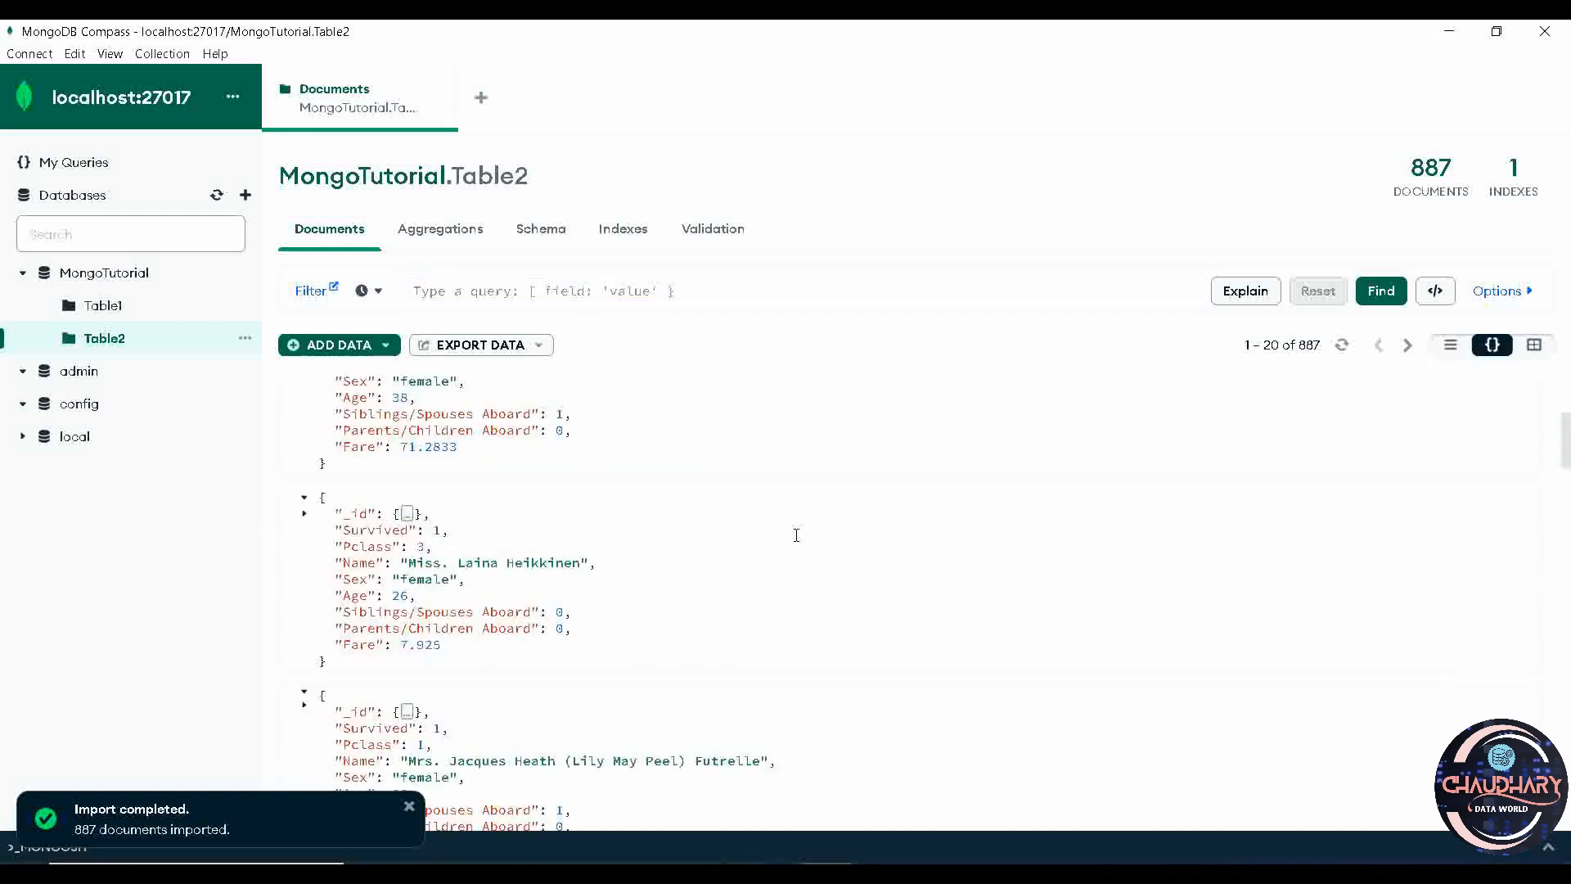
scroll(796, 535, down, 3)
scroll(796, 536, up, 6)
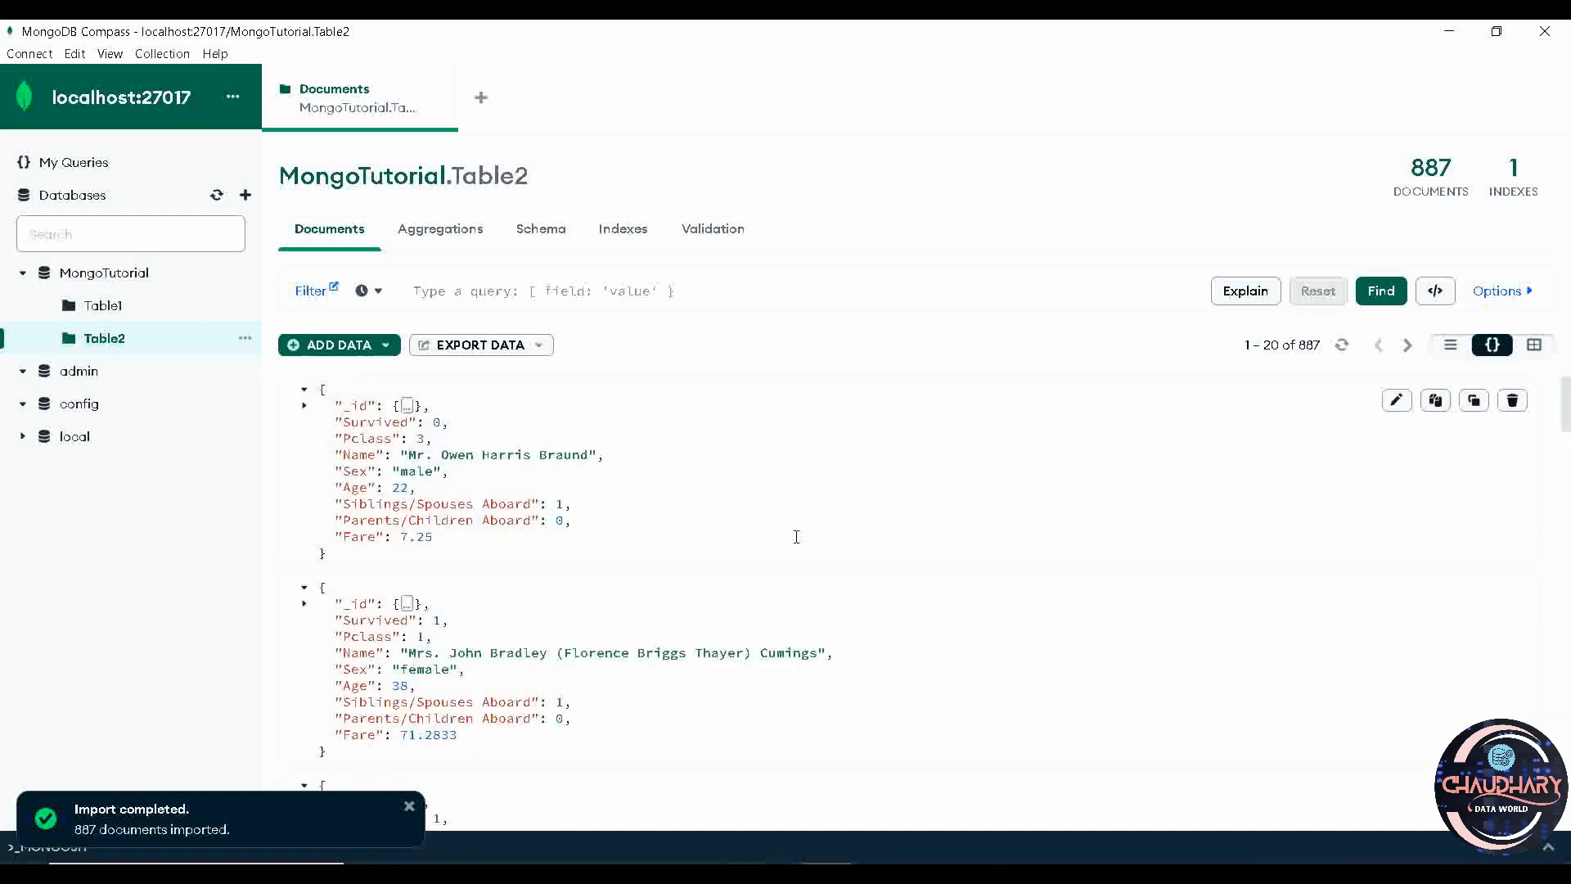
Display the Table2 documents in table view and look over the rows
click(1544, 346)
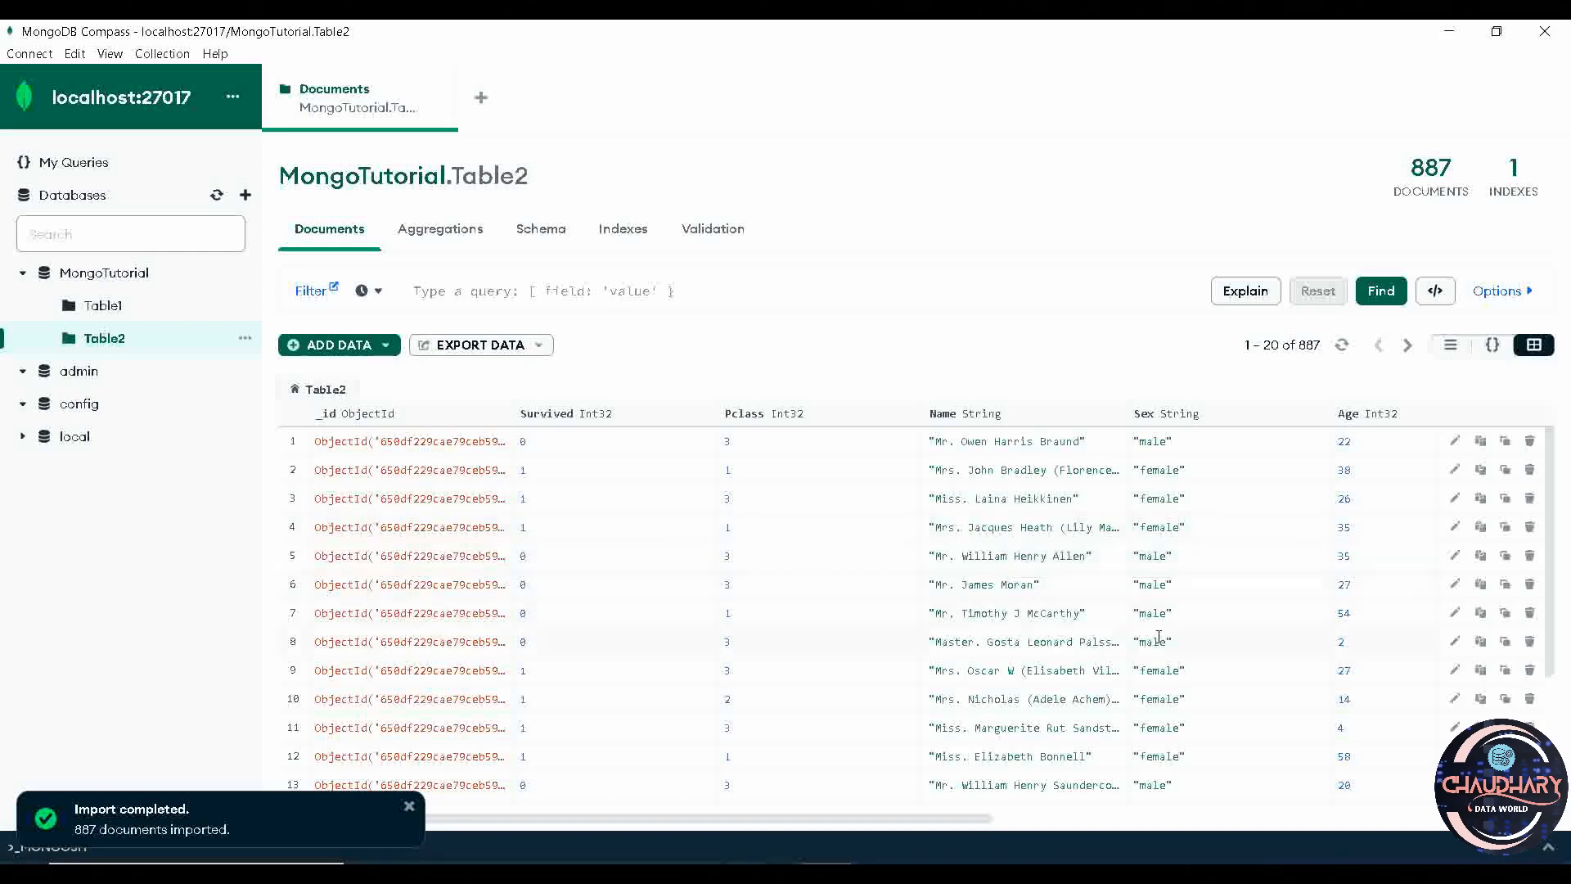
scroll(1145, 622, down, 3)
scroll(1159, 637, up, 3)
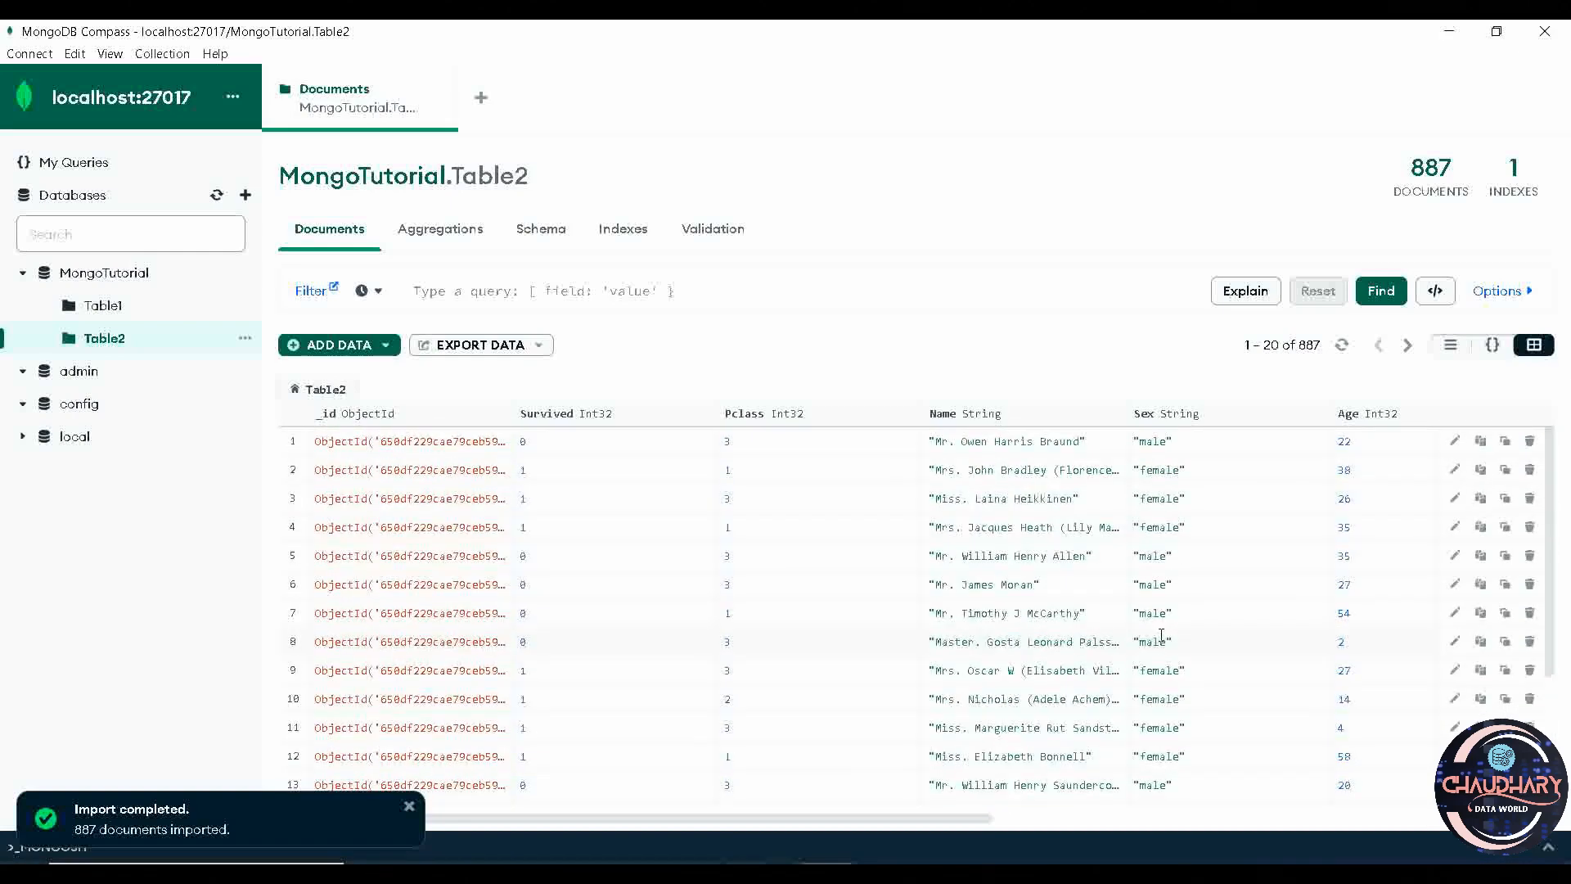
Set the Pclass value of the first Table2 document to 2 and update the document
click(1456, 445)
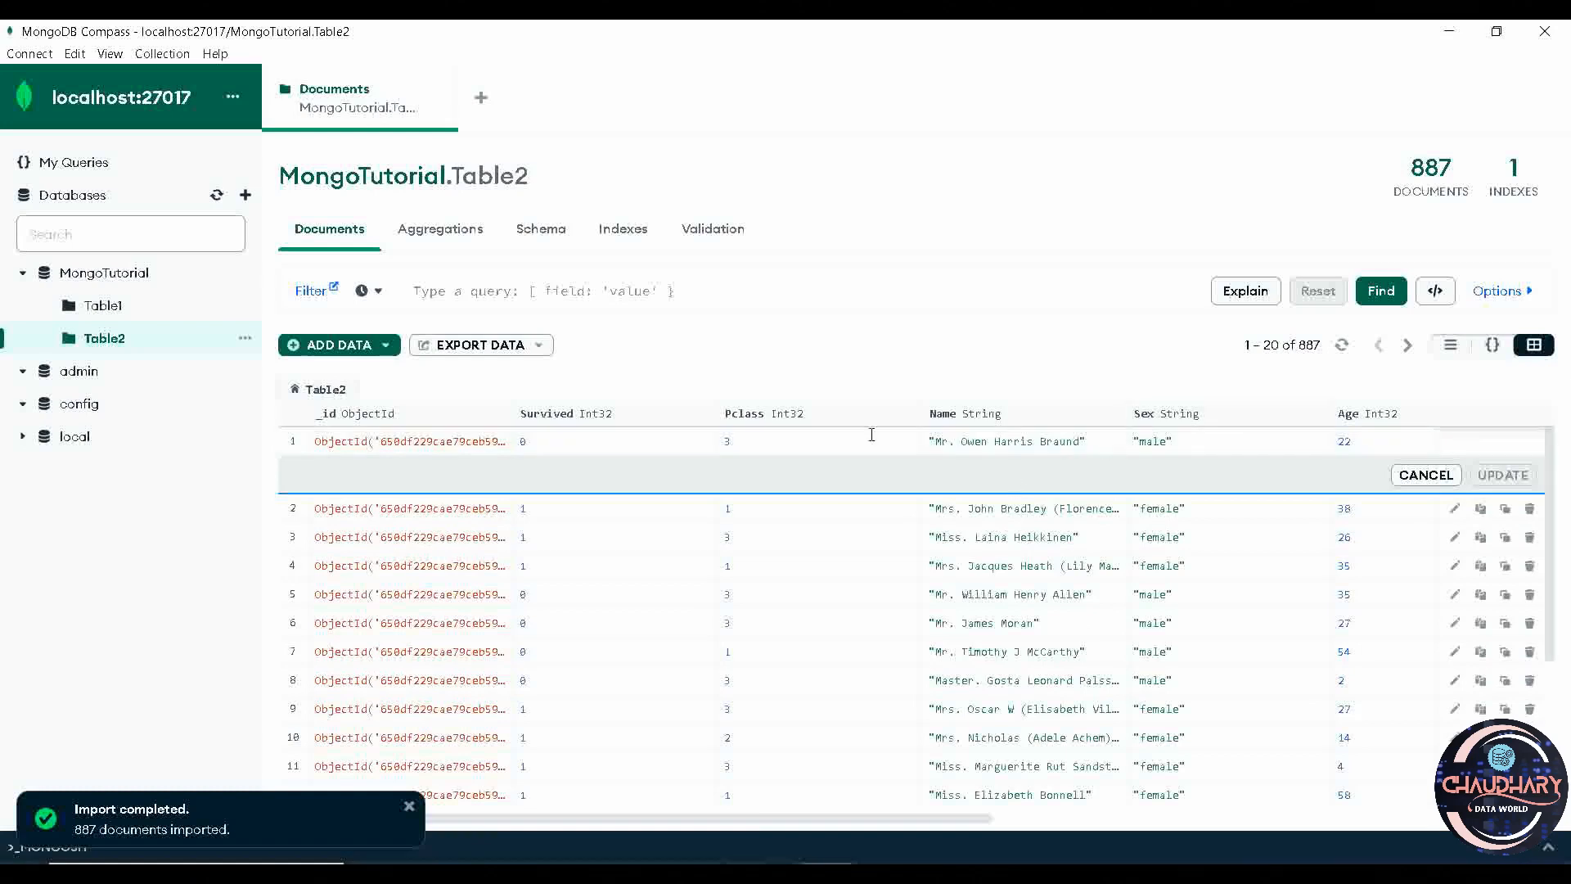
click(792, 437)
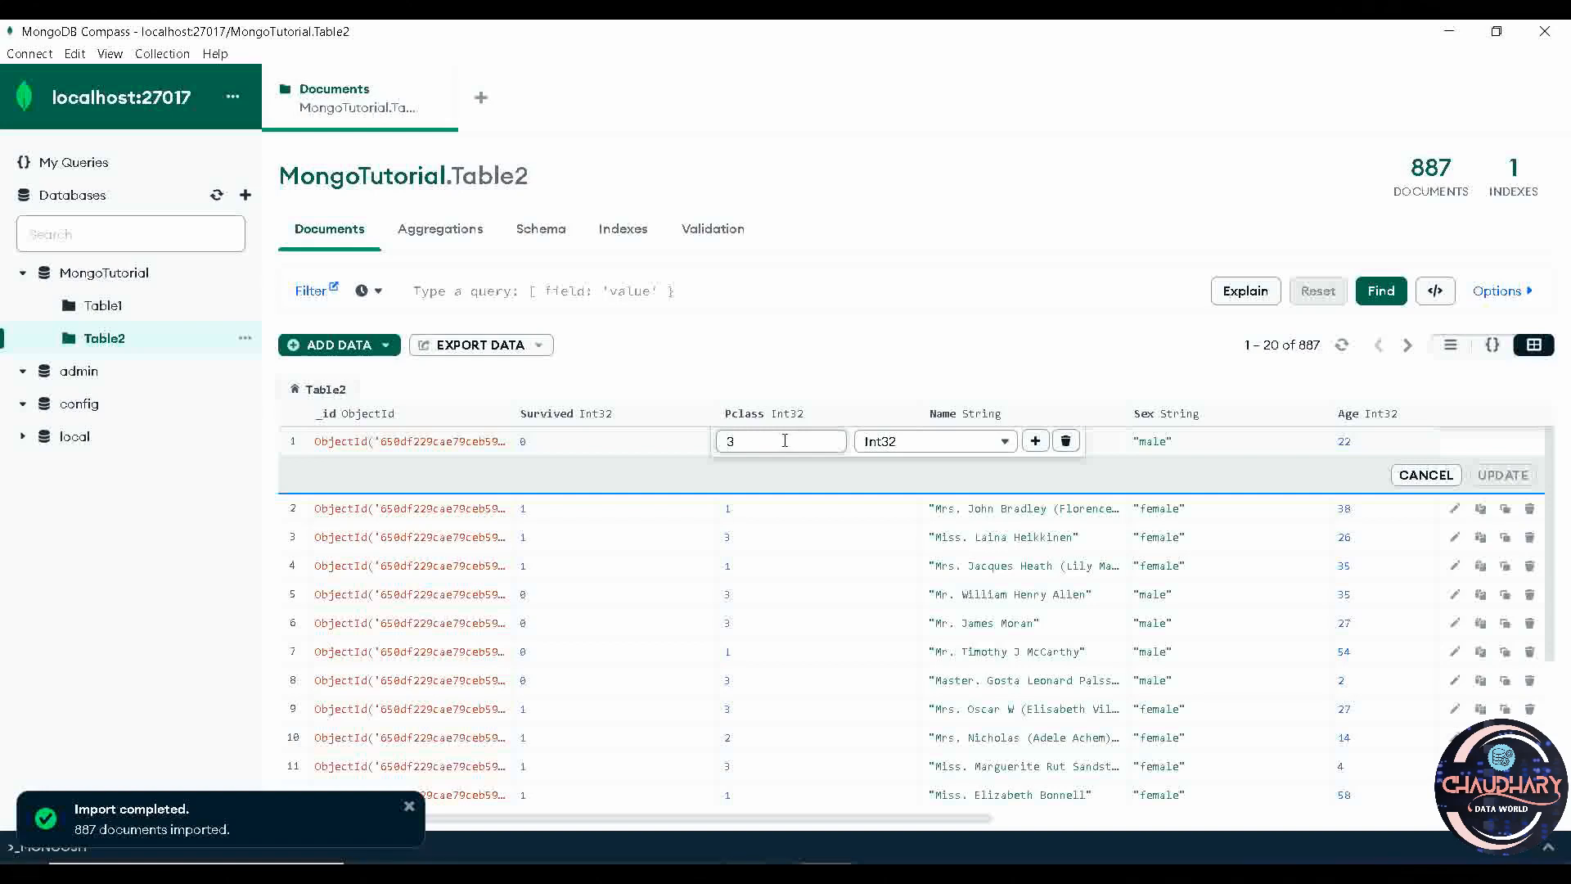
click(784, 441)
key(BackSpace)
text(2)
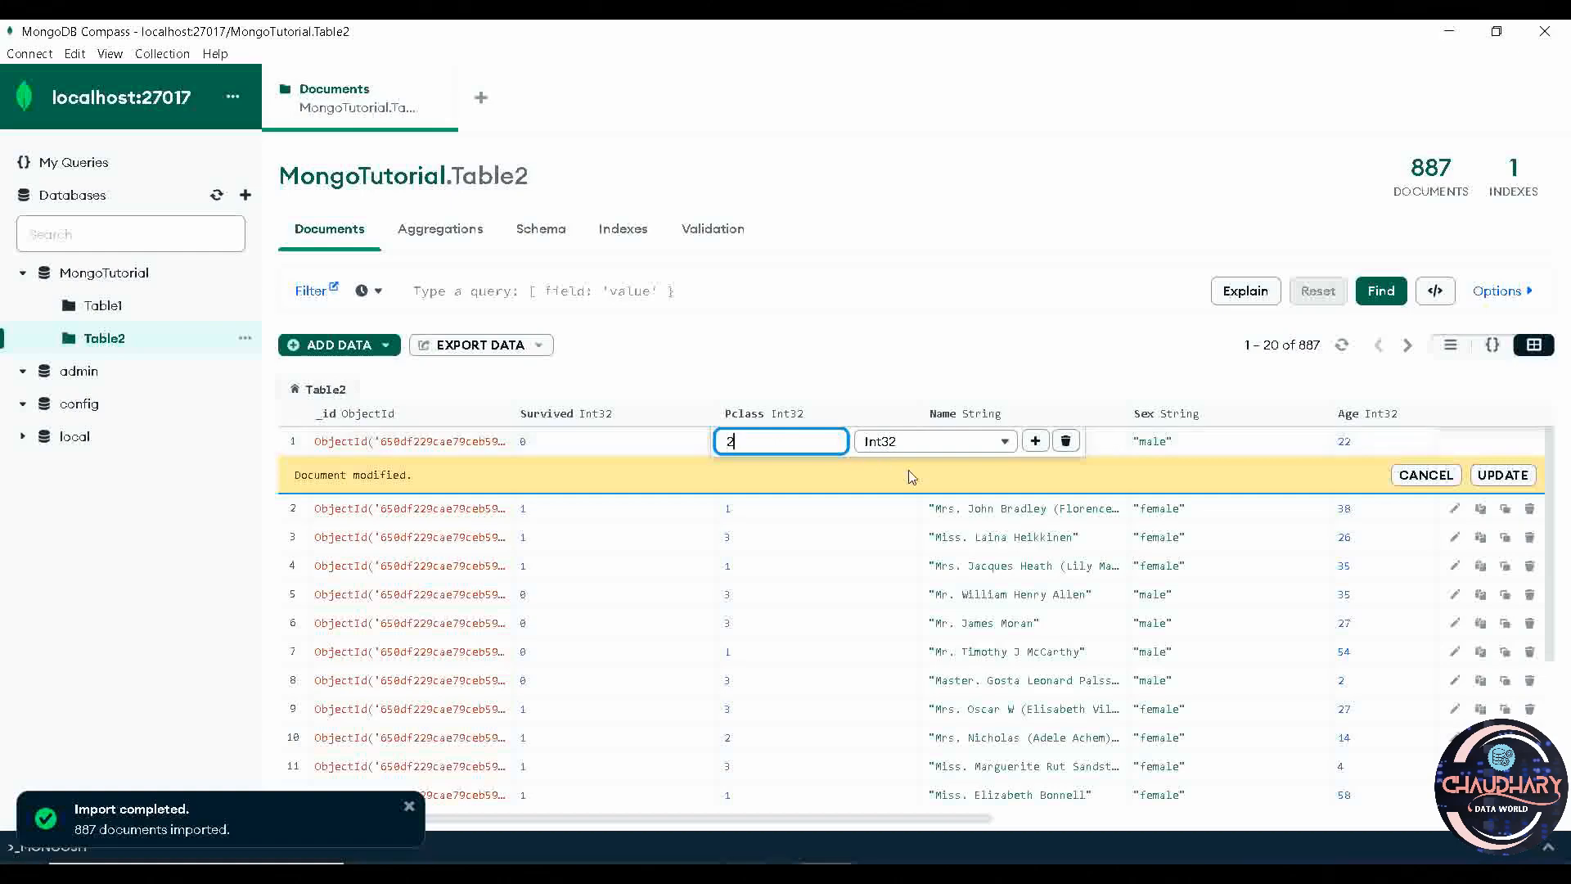
click(1518, 479)
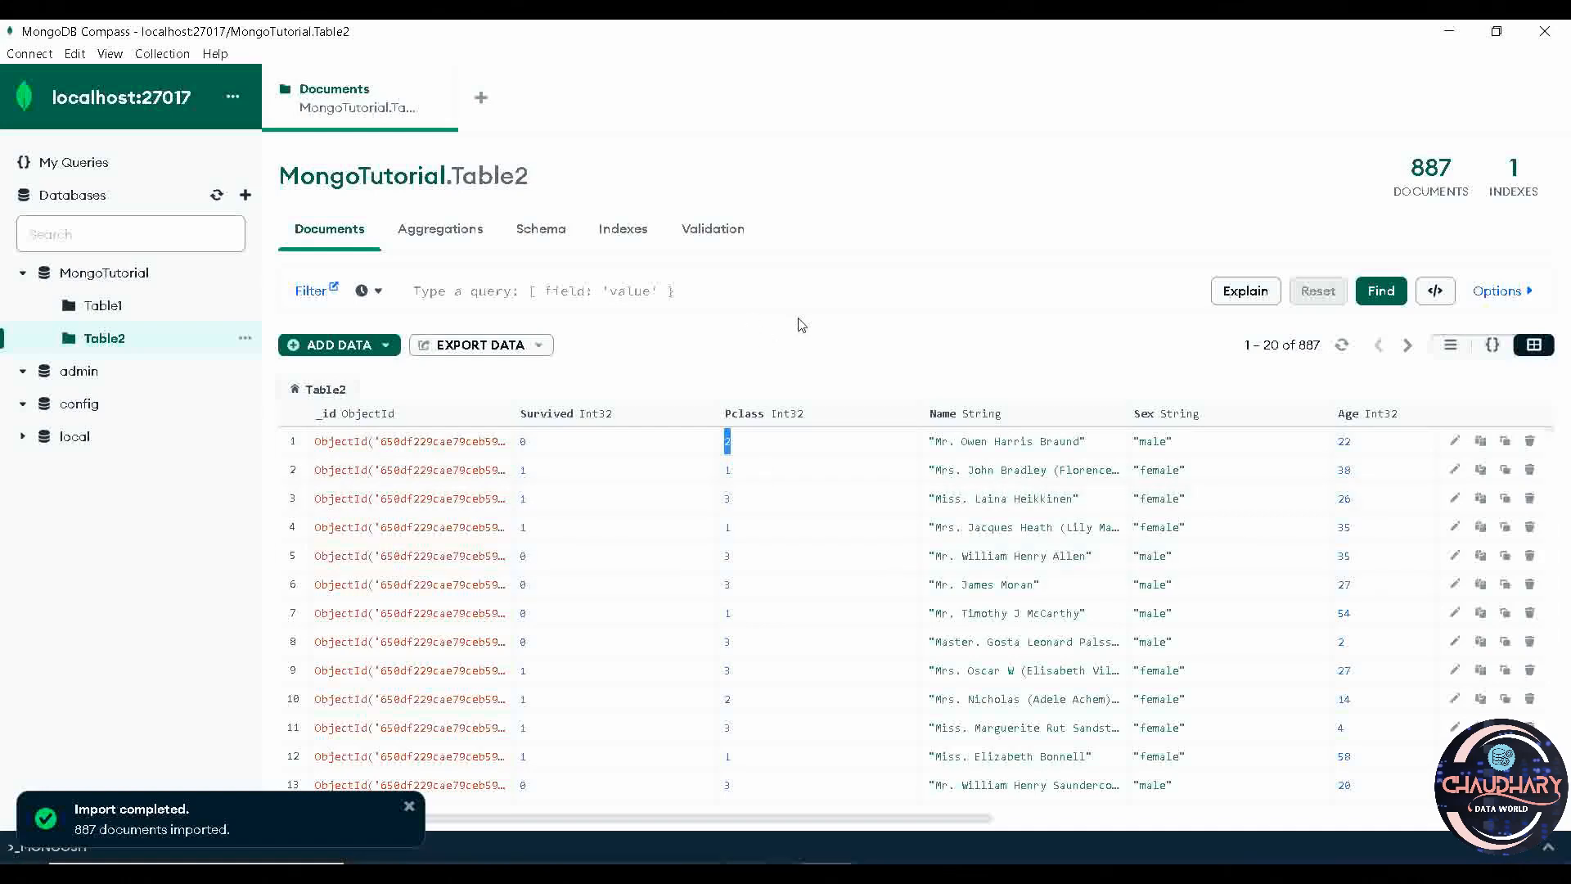
Expand the additional query options and copy the "Equals to" query {"Survived" : 0} from the PowerPoint slide
click(1501, 300)
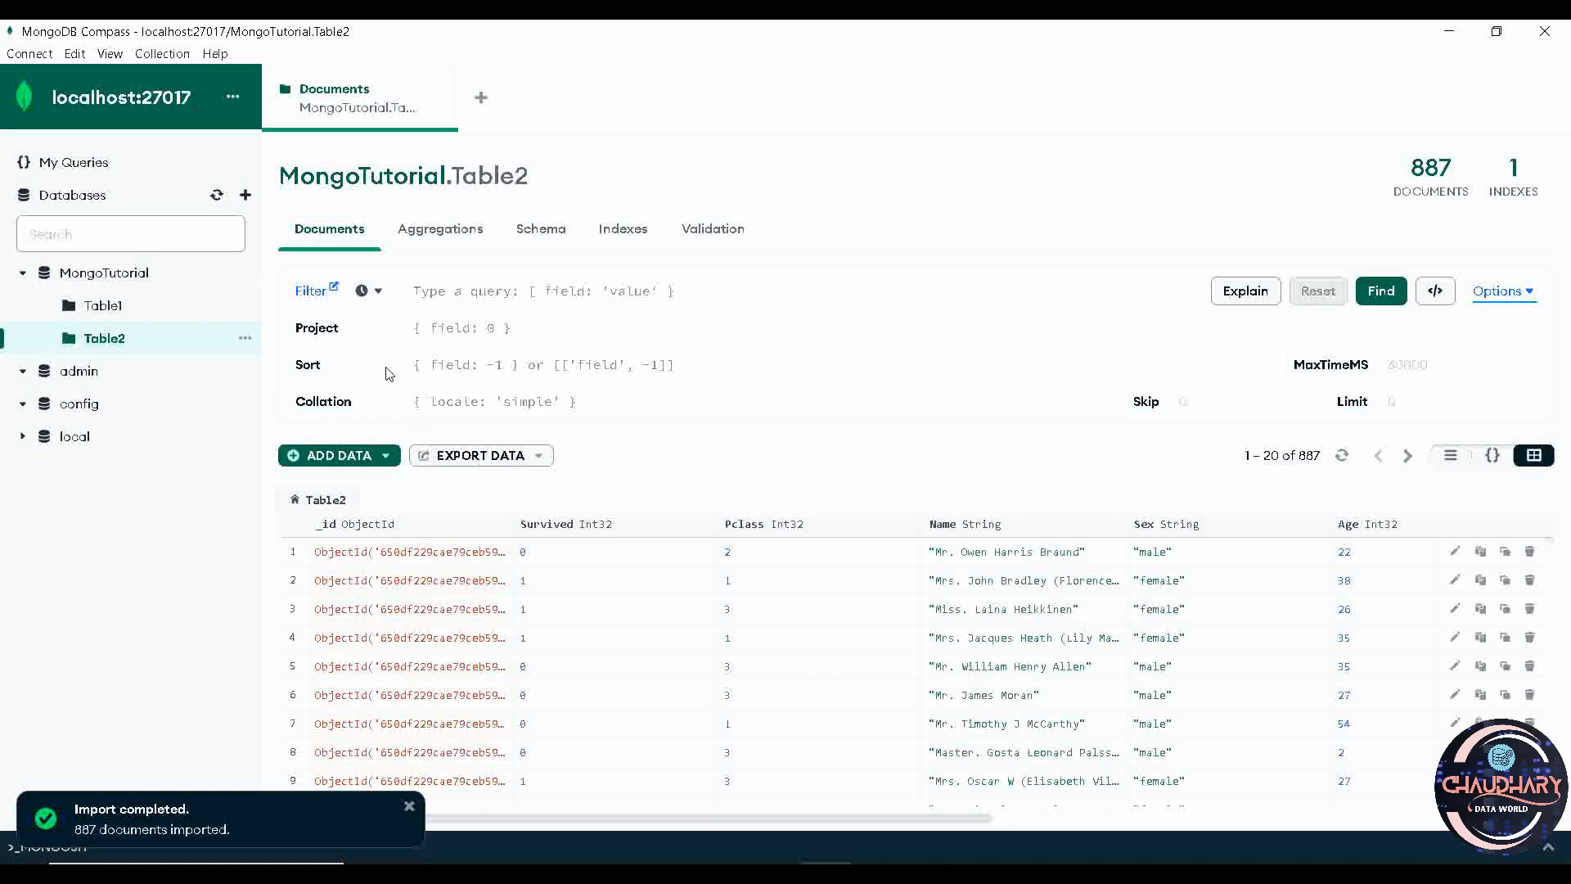
click(448, 293)
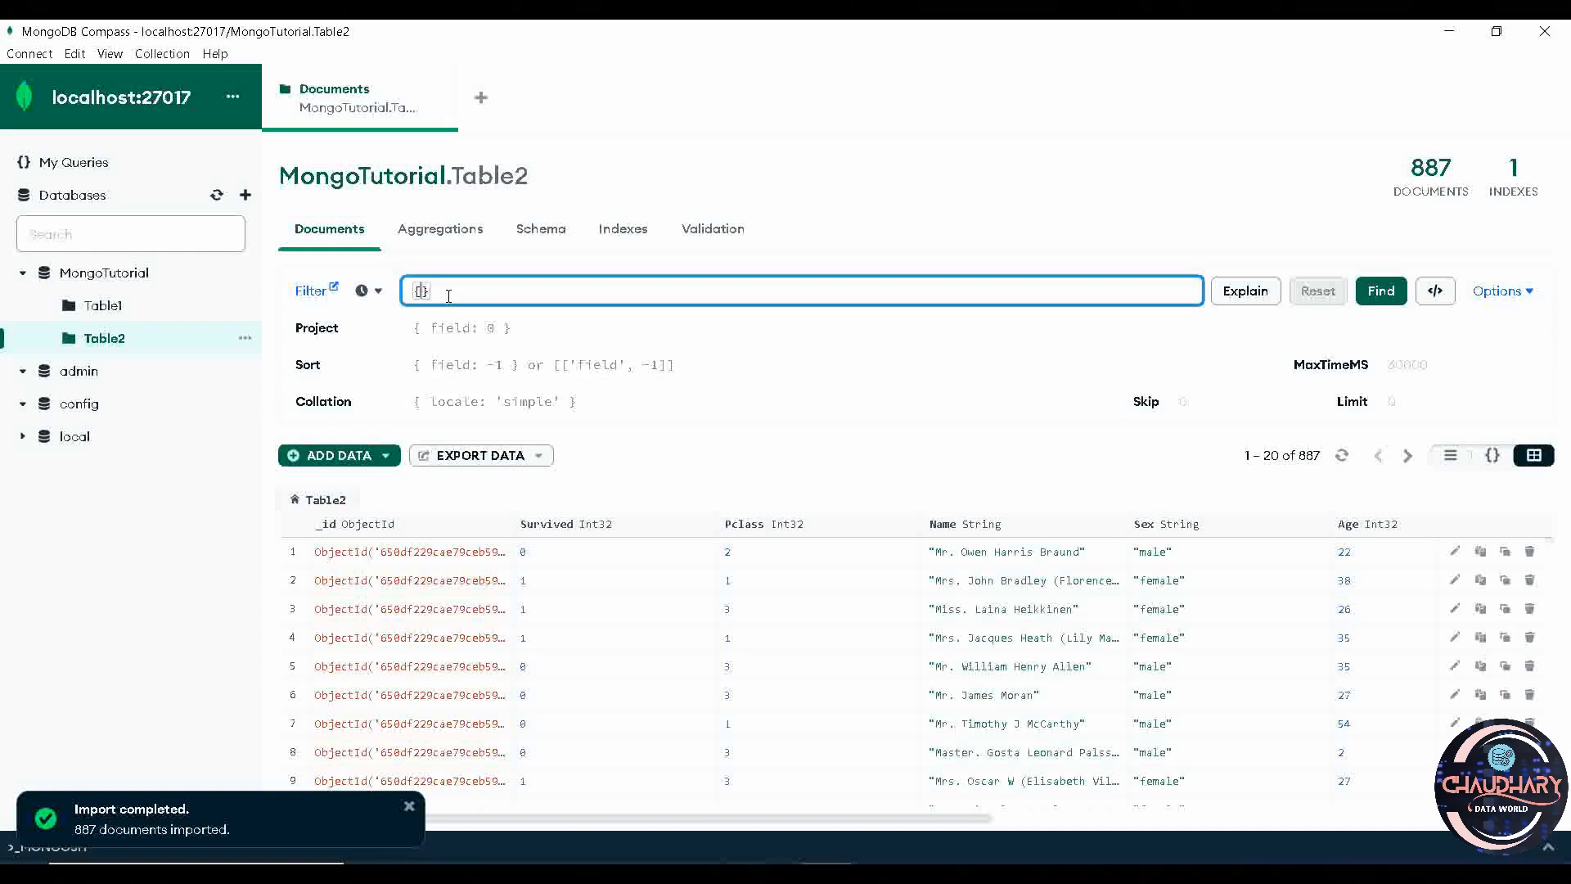
key(alt+Tab)
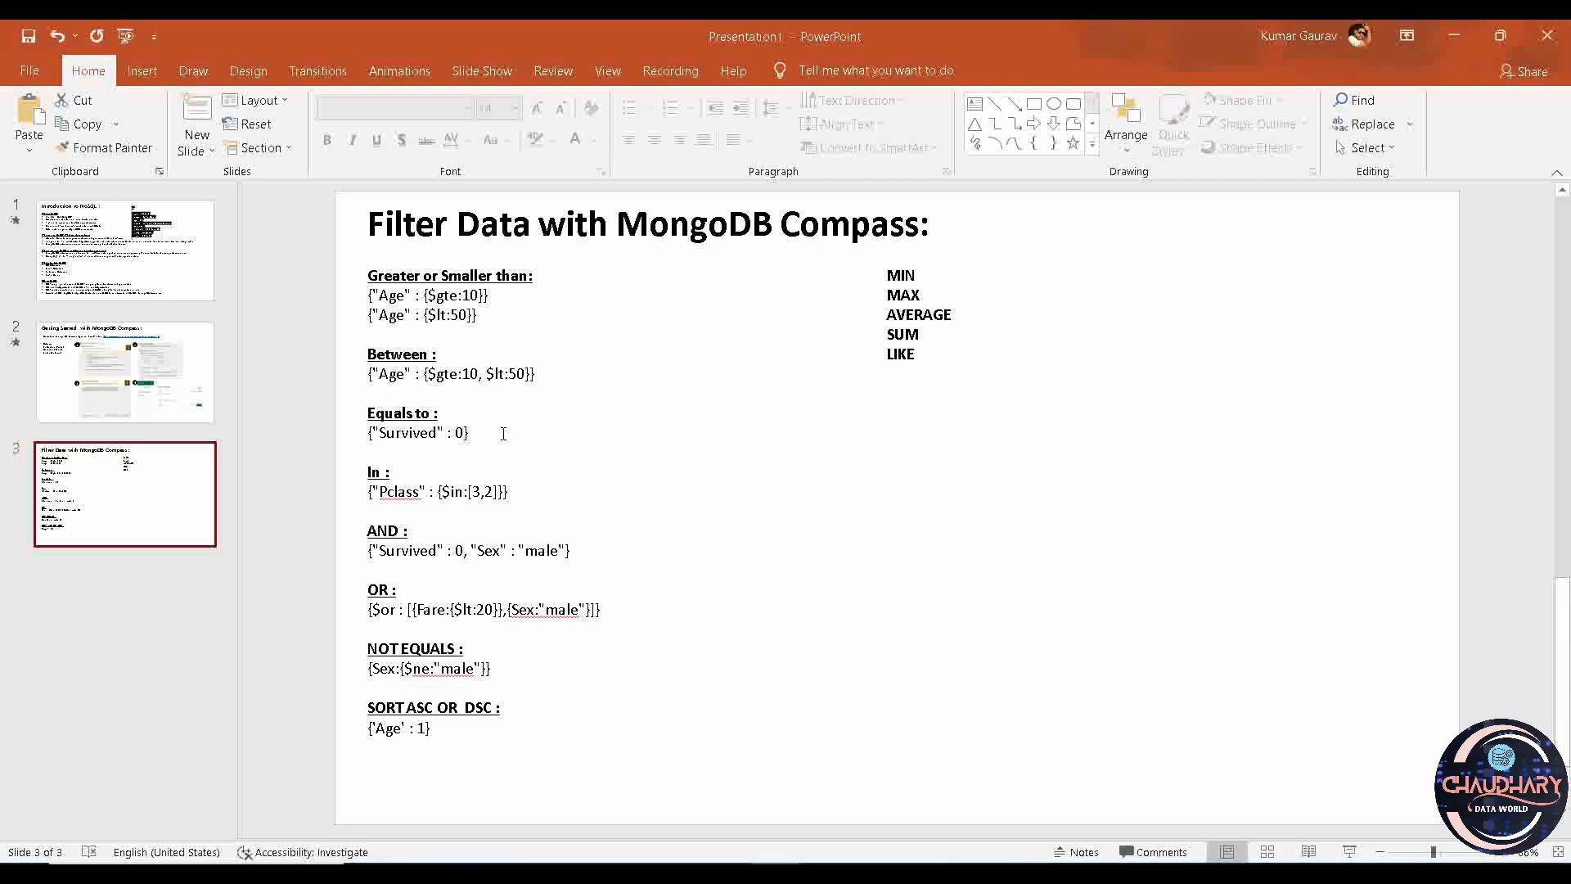
drag(469, 432, 375, 435)
key(ctrl+c)
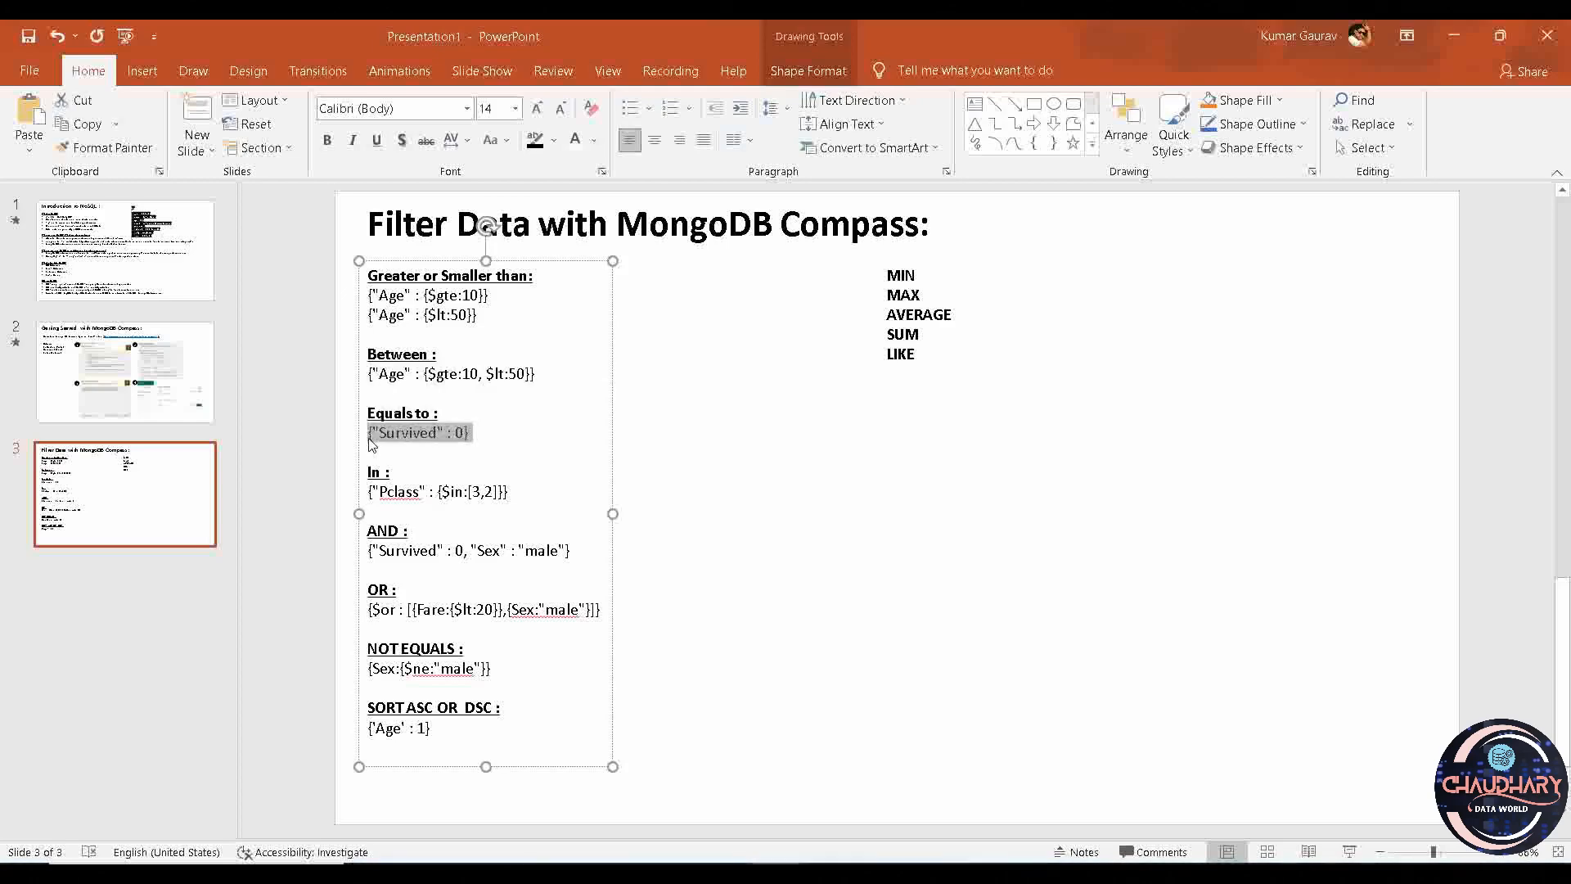
Switch back to MongoDB Compass and paste {"Survived" : 0} as the Table2 query filter
key(alt+Tab)
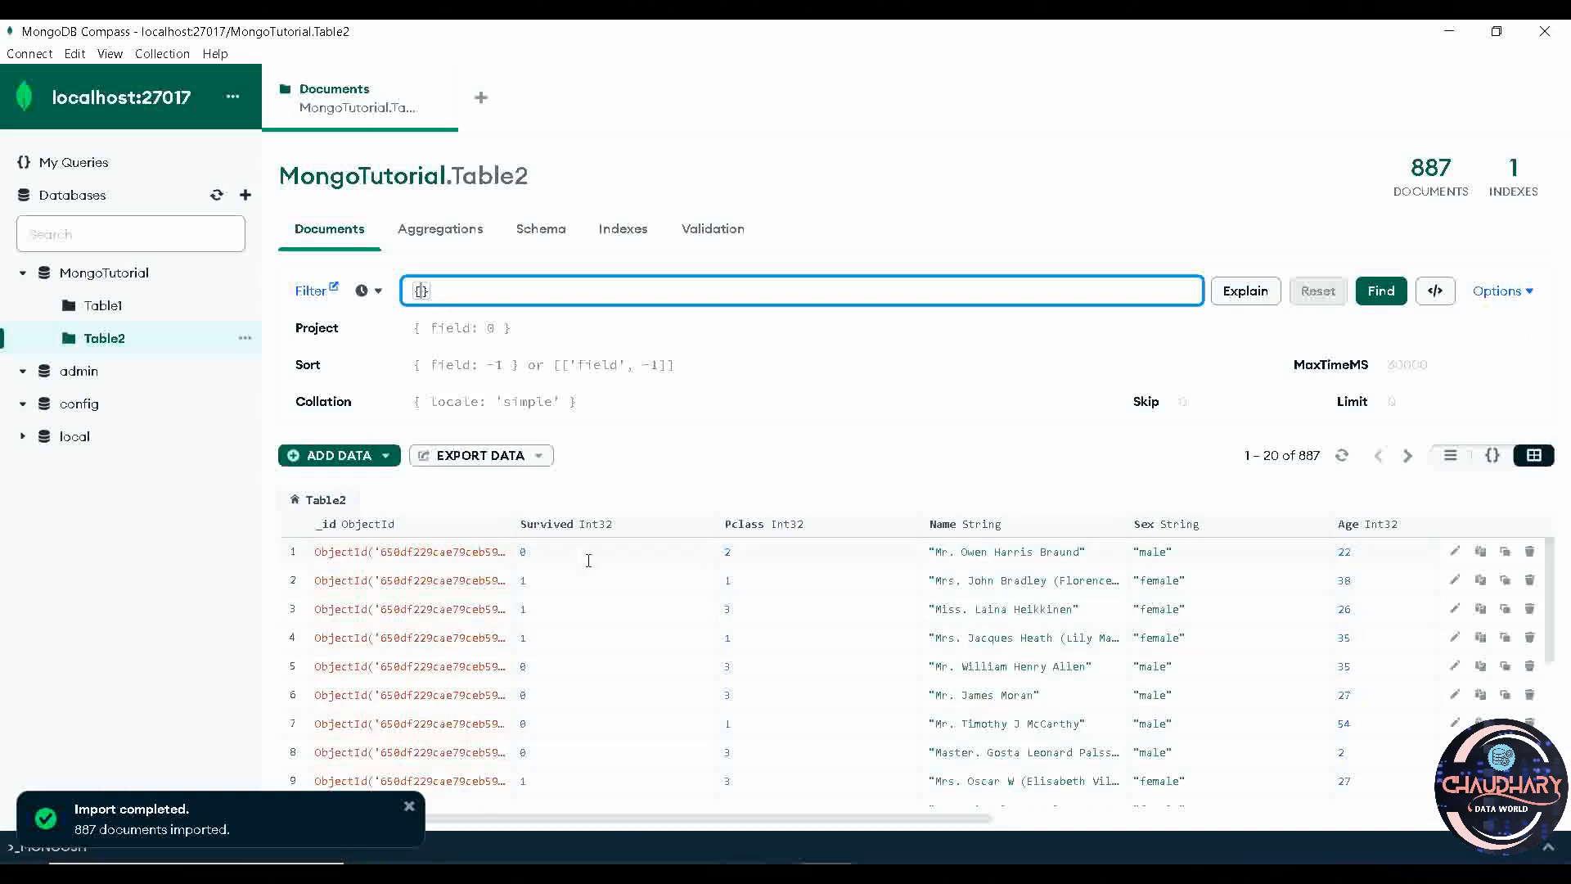
scroll(666, 619, down, 4)
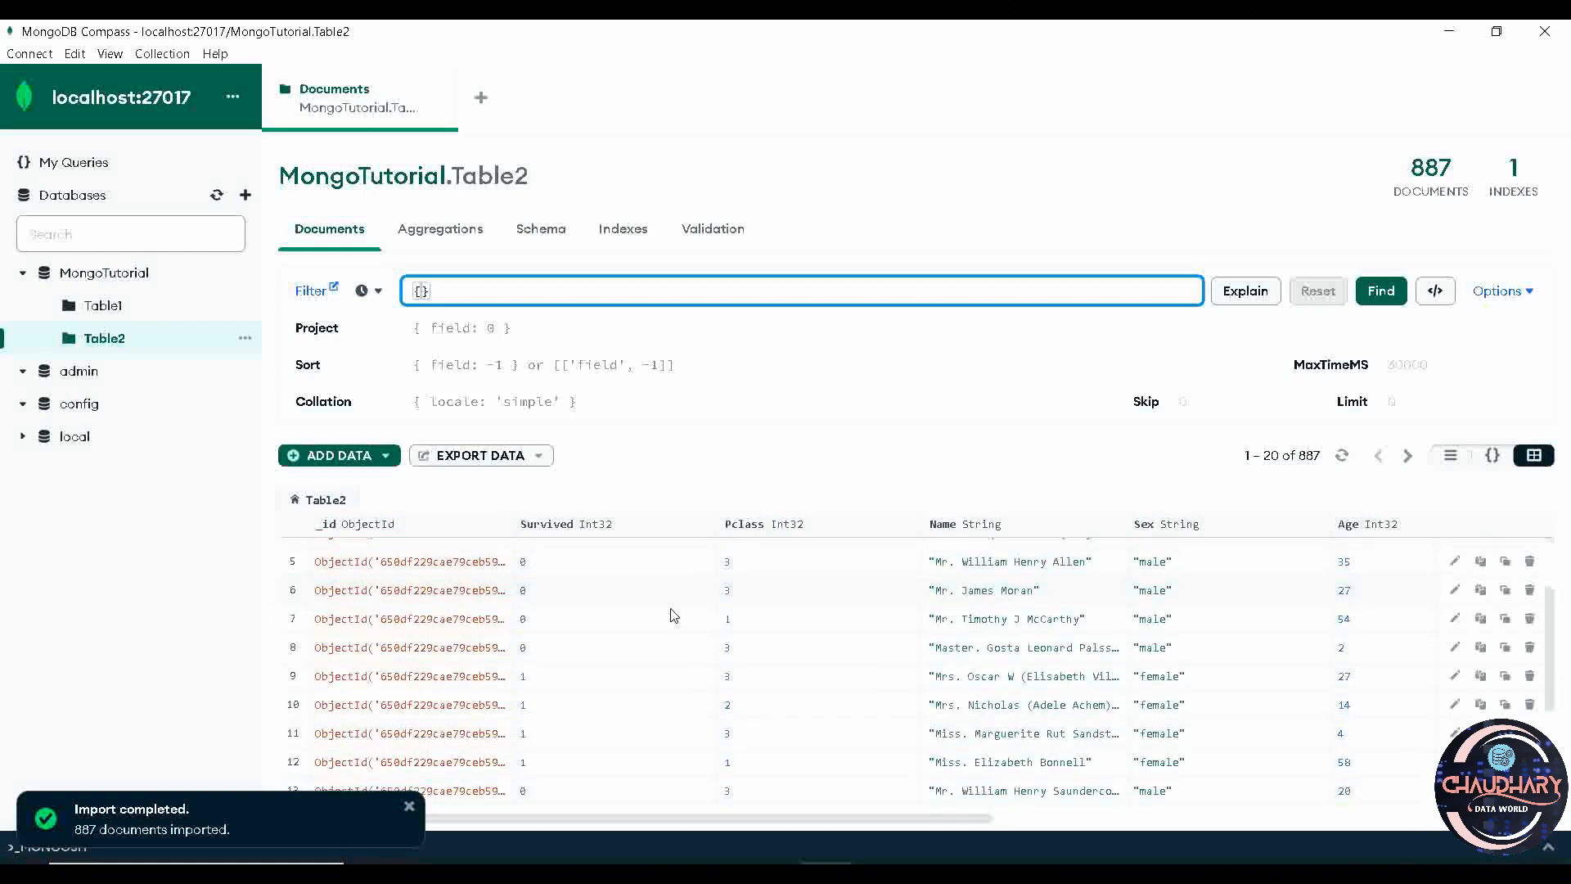
scroll(676, 592, up, 5)
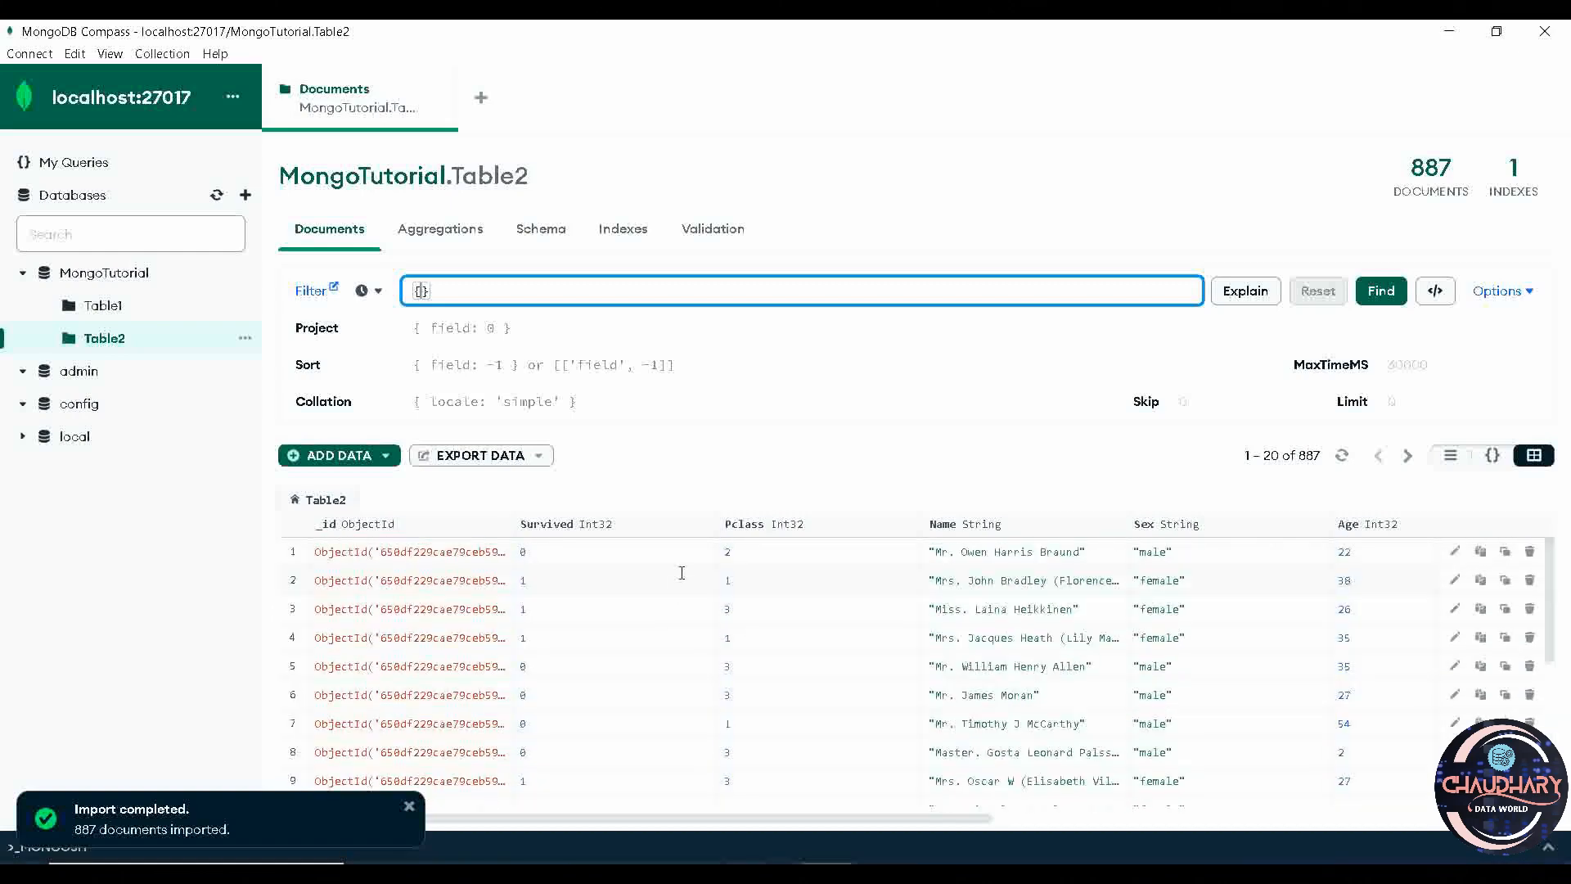
scroll(682, 572, down, 3)
scroll(682, 572, up, 3)
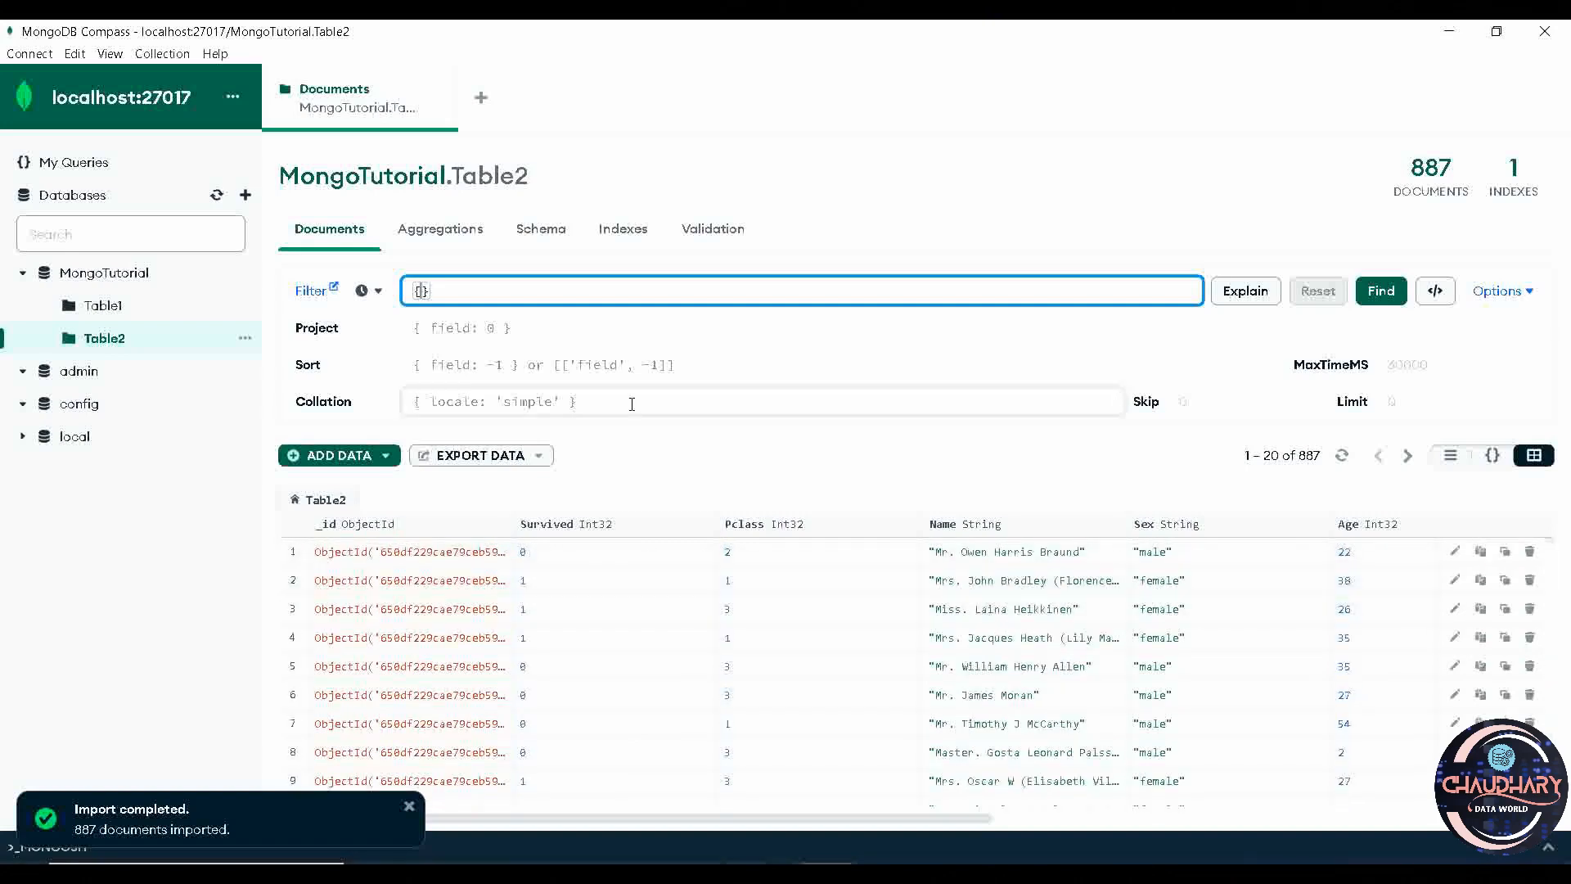
key(ctrl+v)
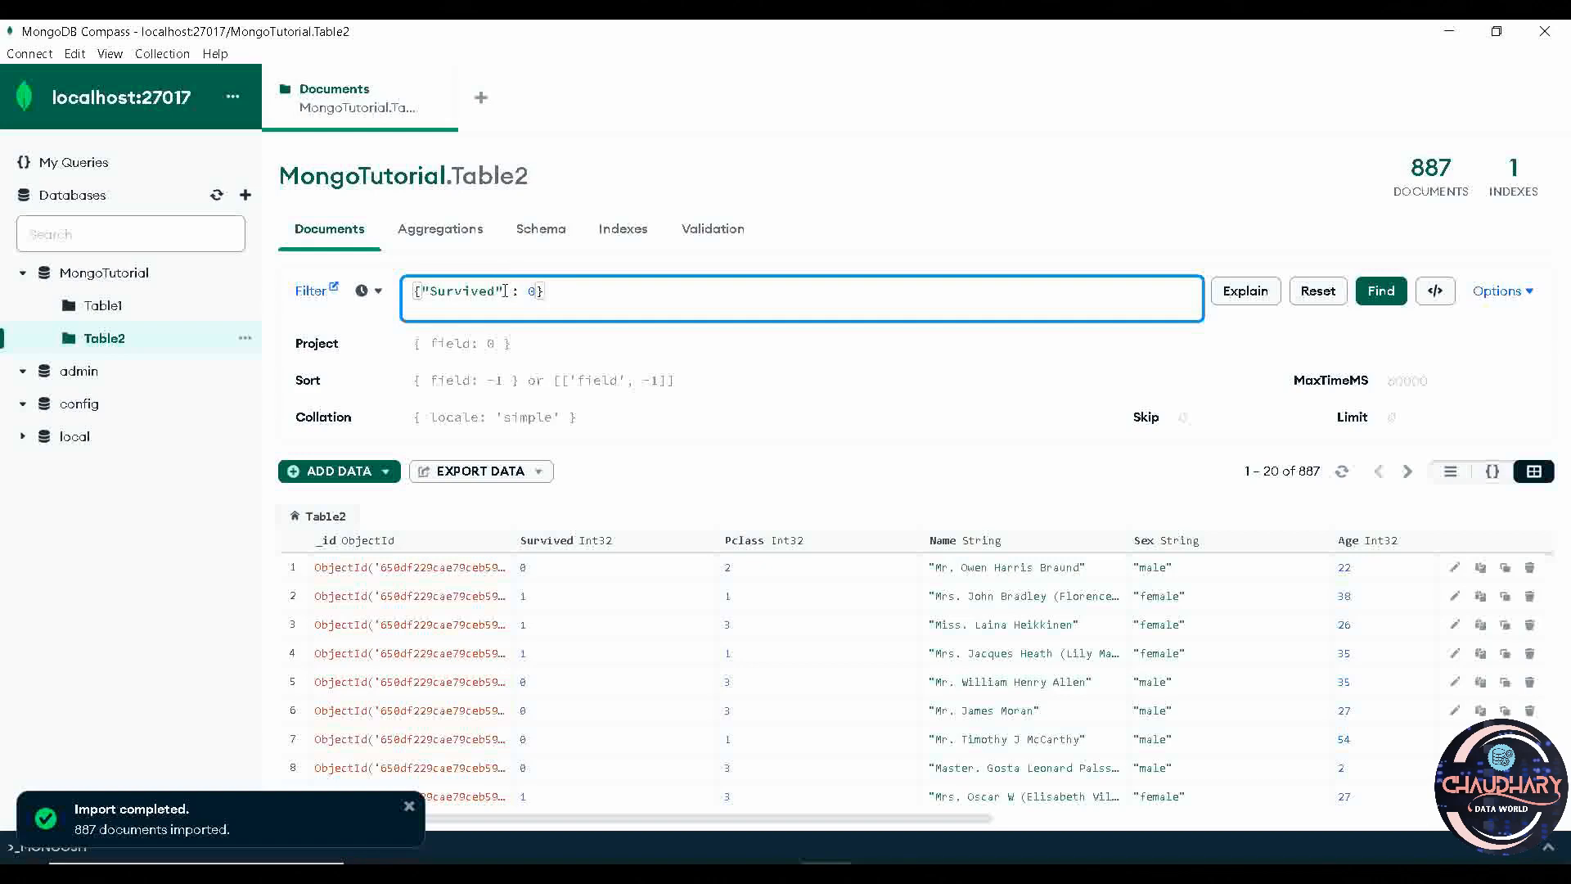
Remove the quotation marks around the Survived field name so the filter reads {Survived : 0}
drag(505, 290, 421, 291)
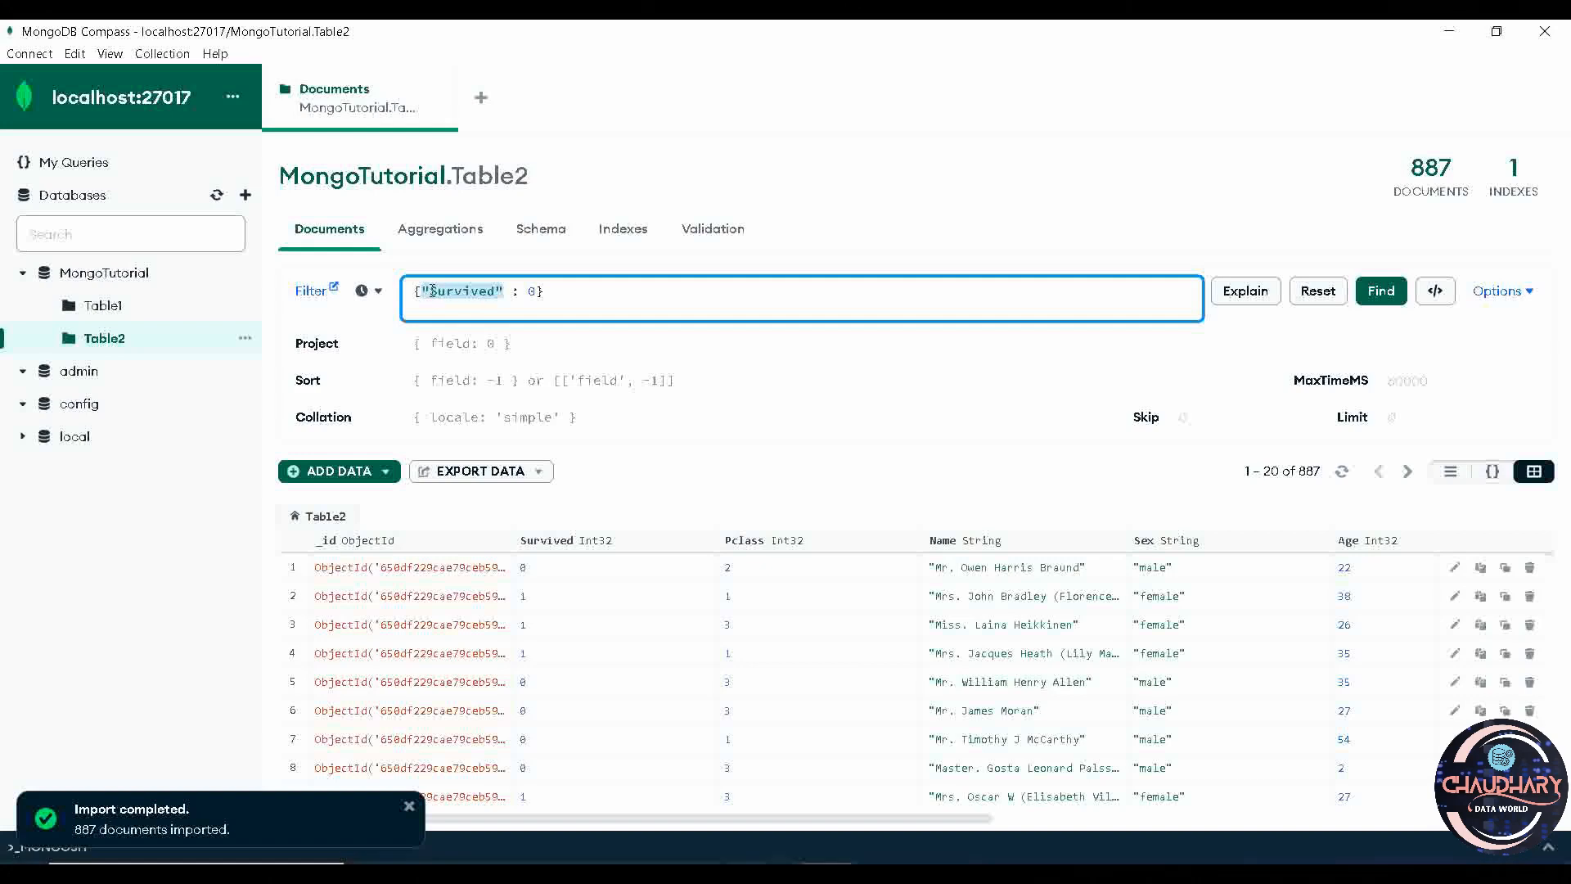
click(505, 290)
key(Delete)
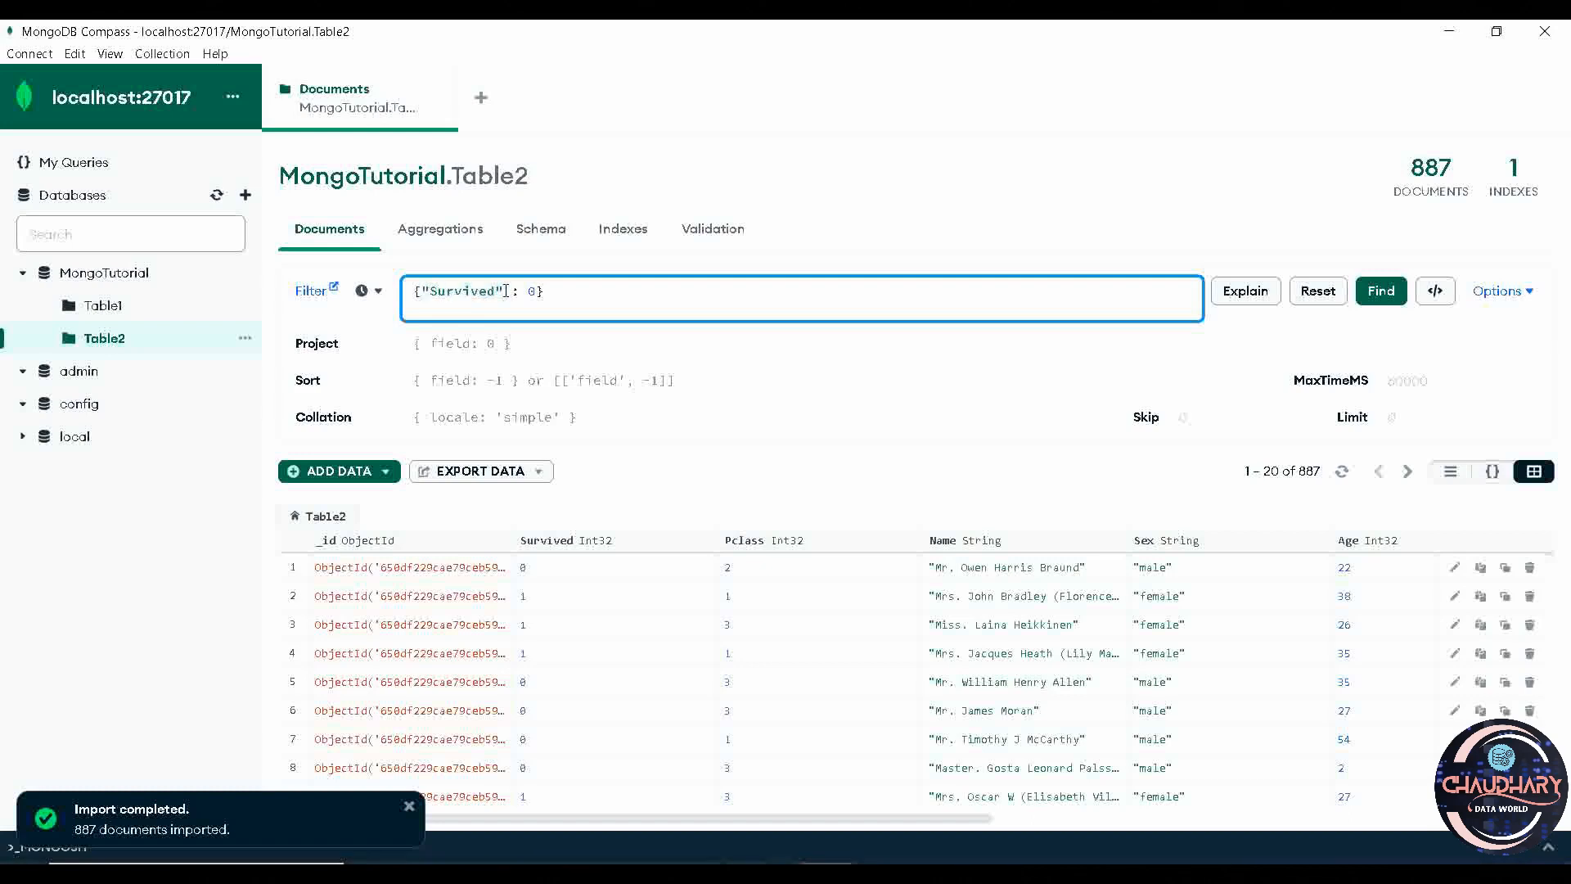
key(BackSpace)
key(Delete)
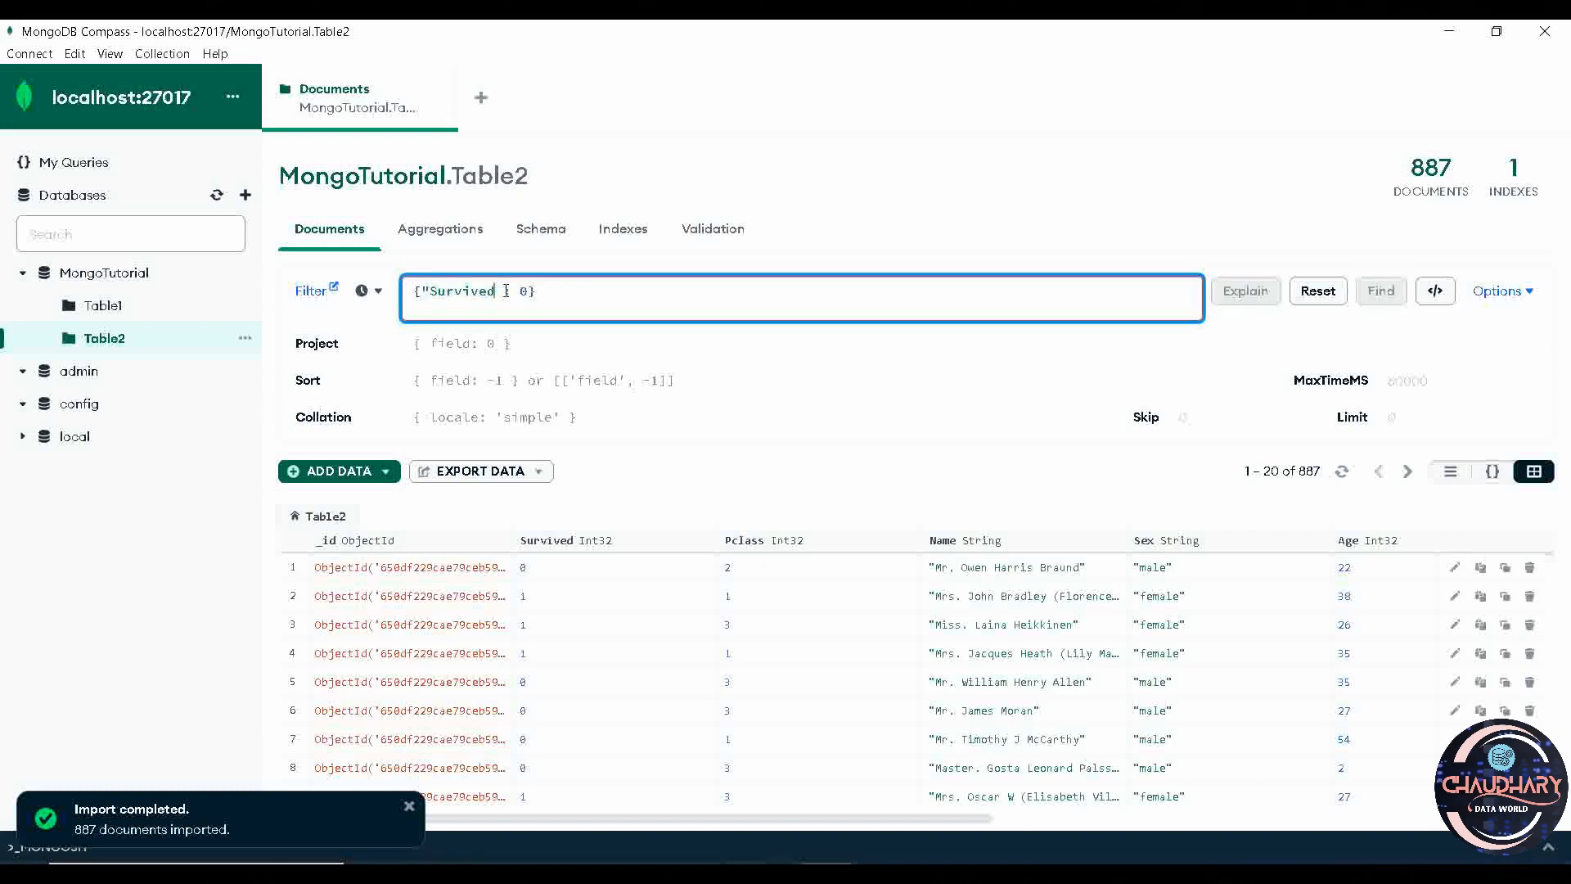
click(428, 291)
key(BackSpace)
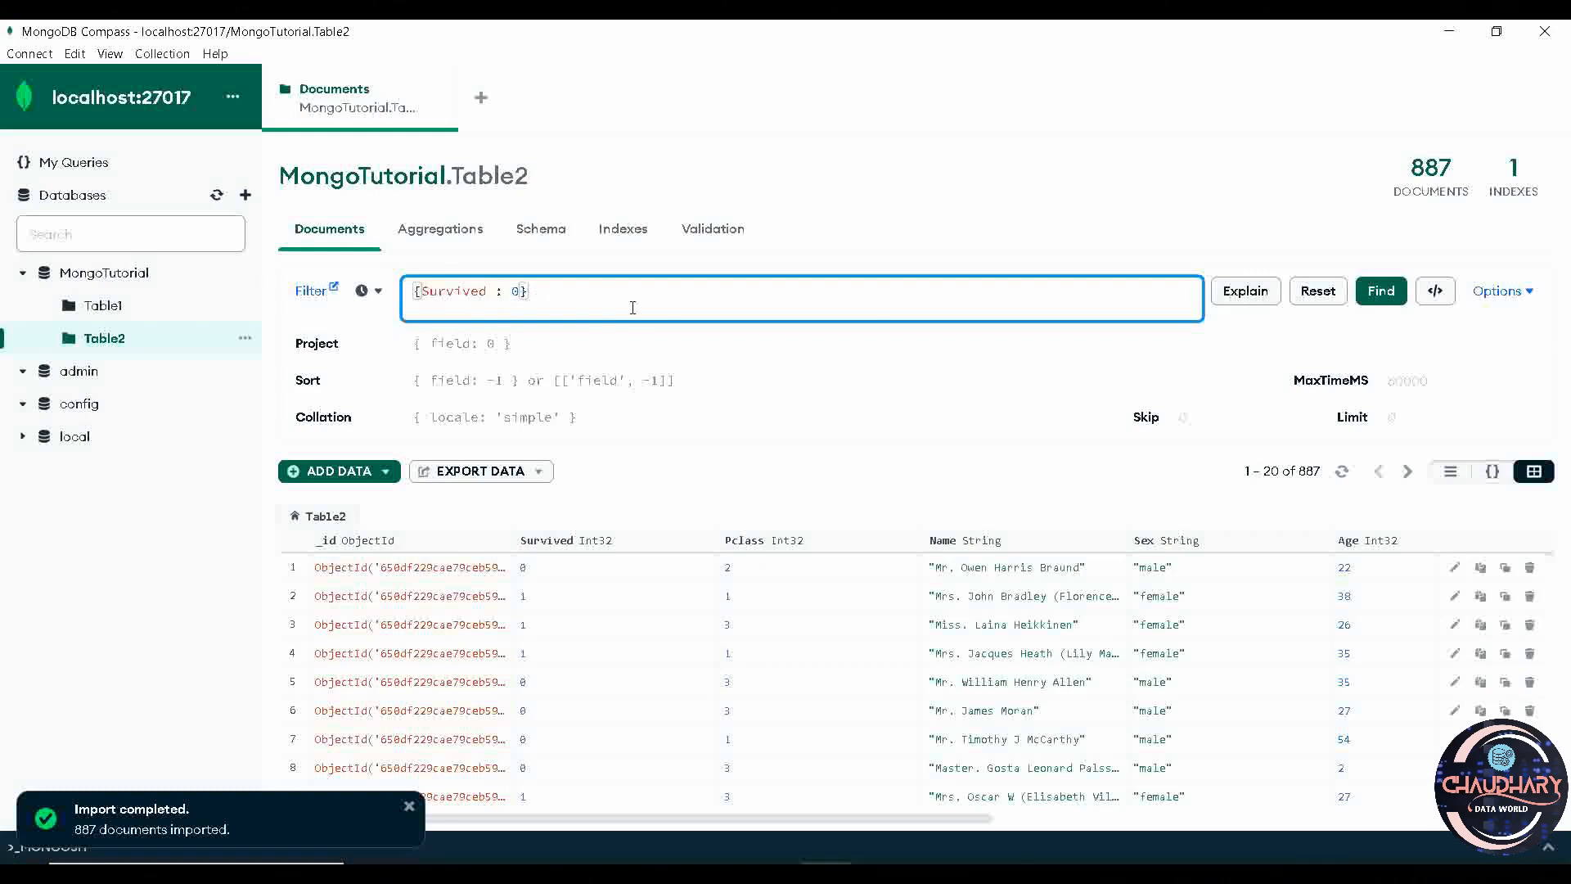
Run the {Survived : 0} filter on Table2 and look through the matching documents
click(1383, 291)
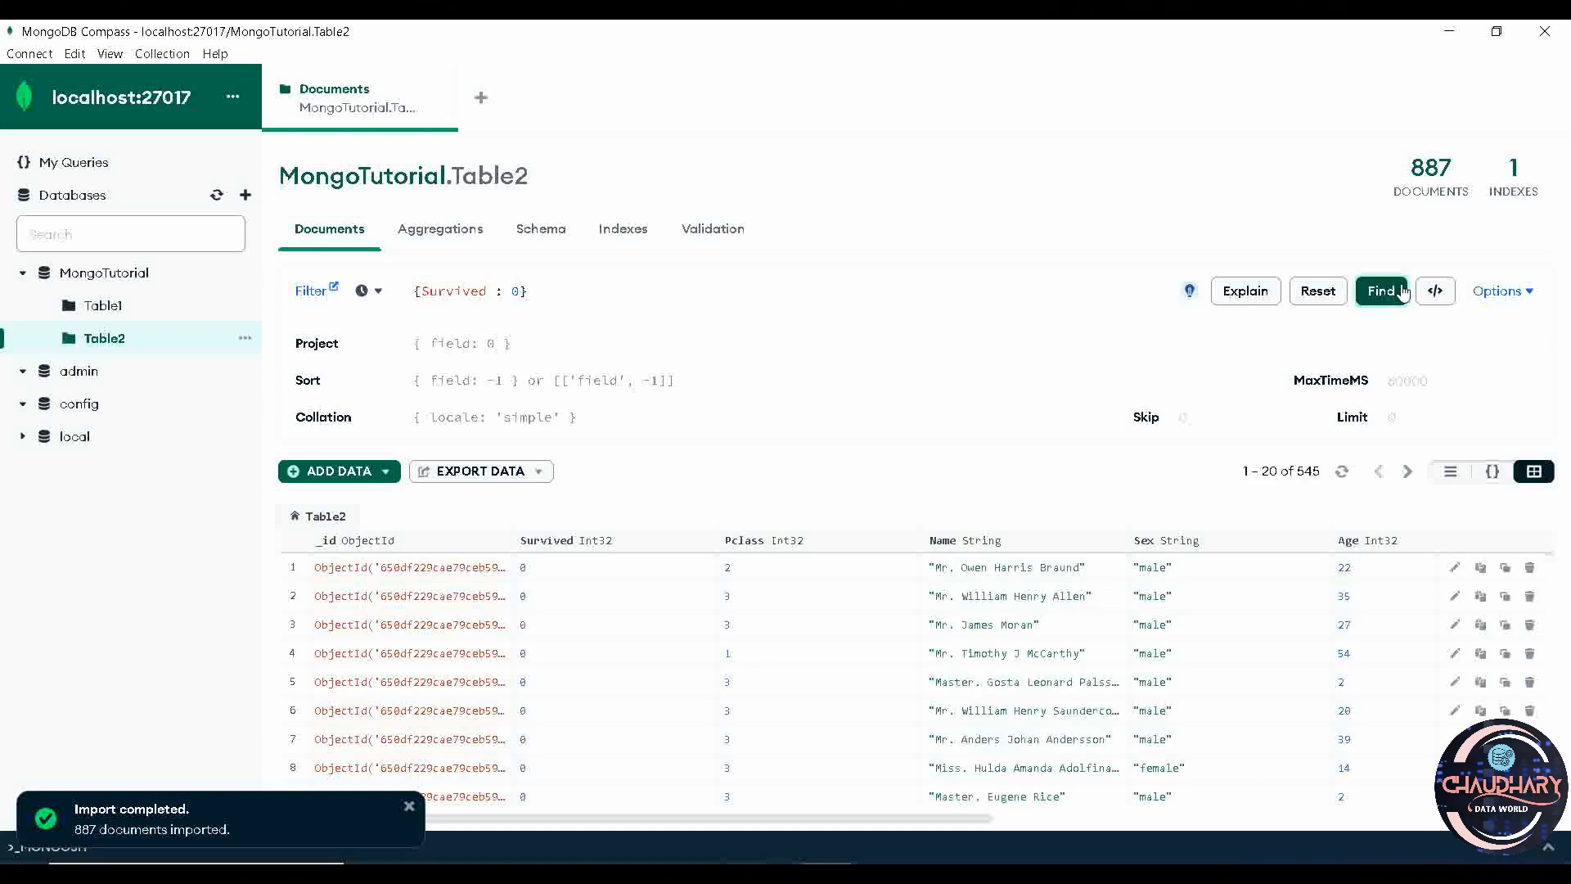
scroll(674, 664, down, 4)
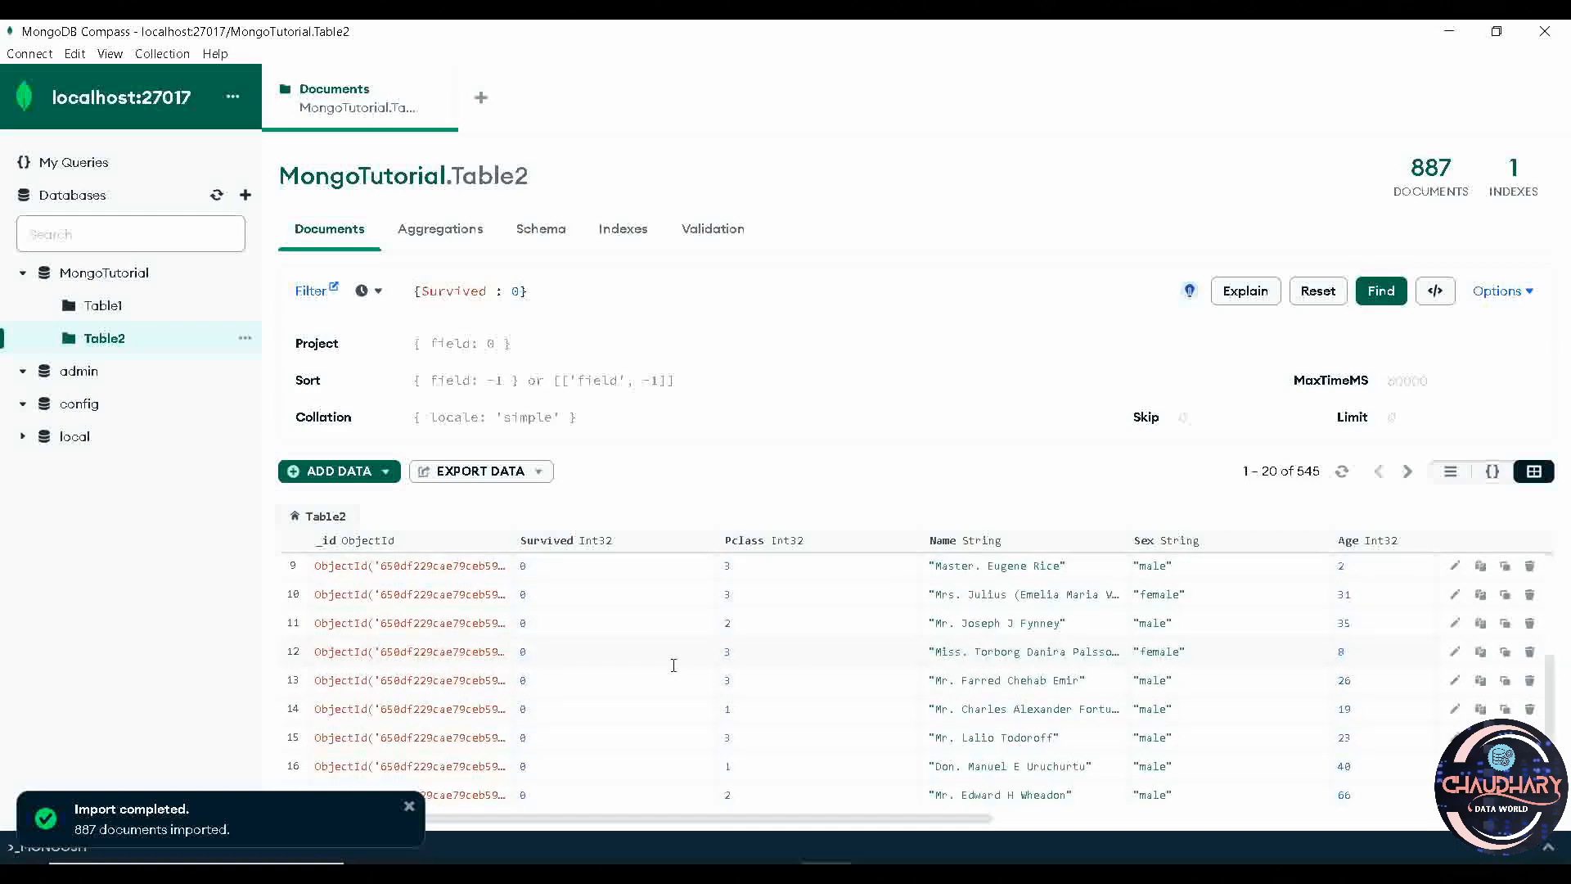
scroll(673, 665, up, 4)
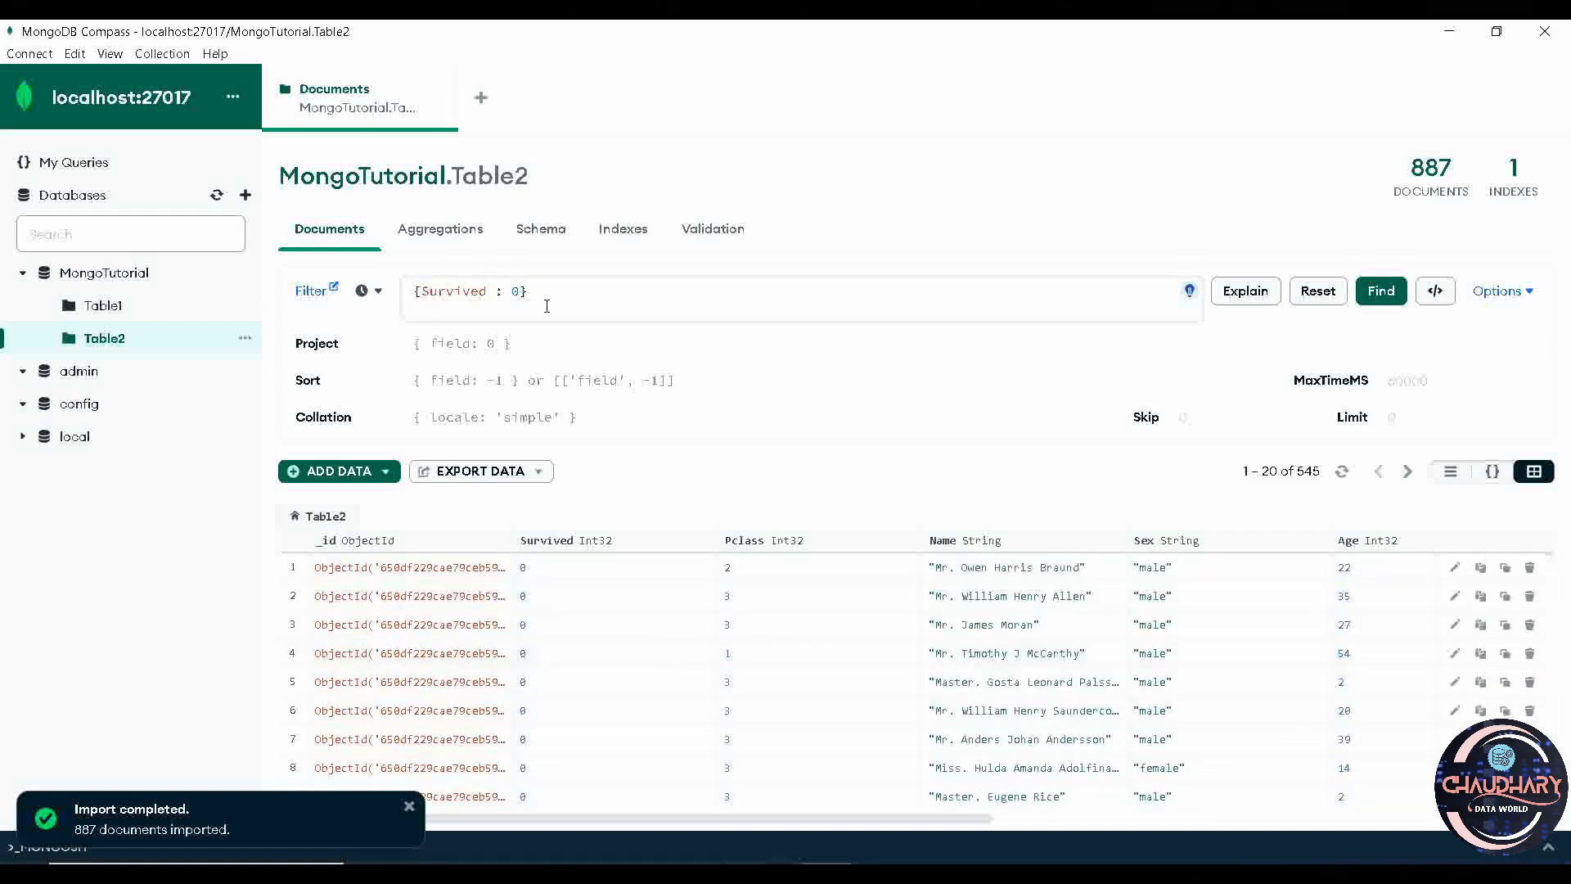
Switch to the PowerPoint slide and copy the "In" query {"Pclass" : {$in:[3,2]}}
key(alt+Tab)
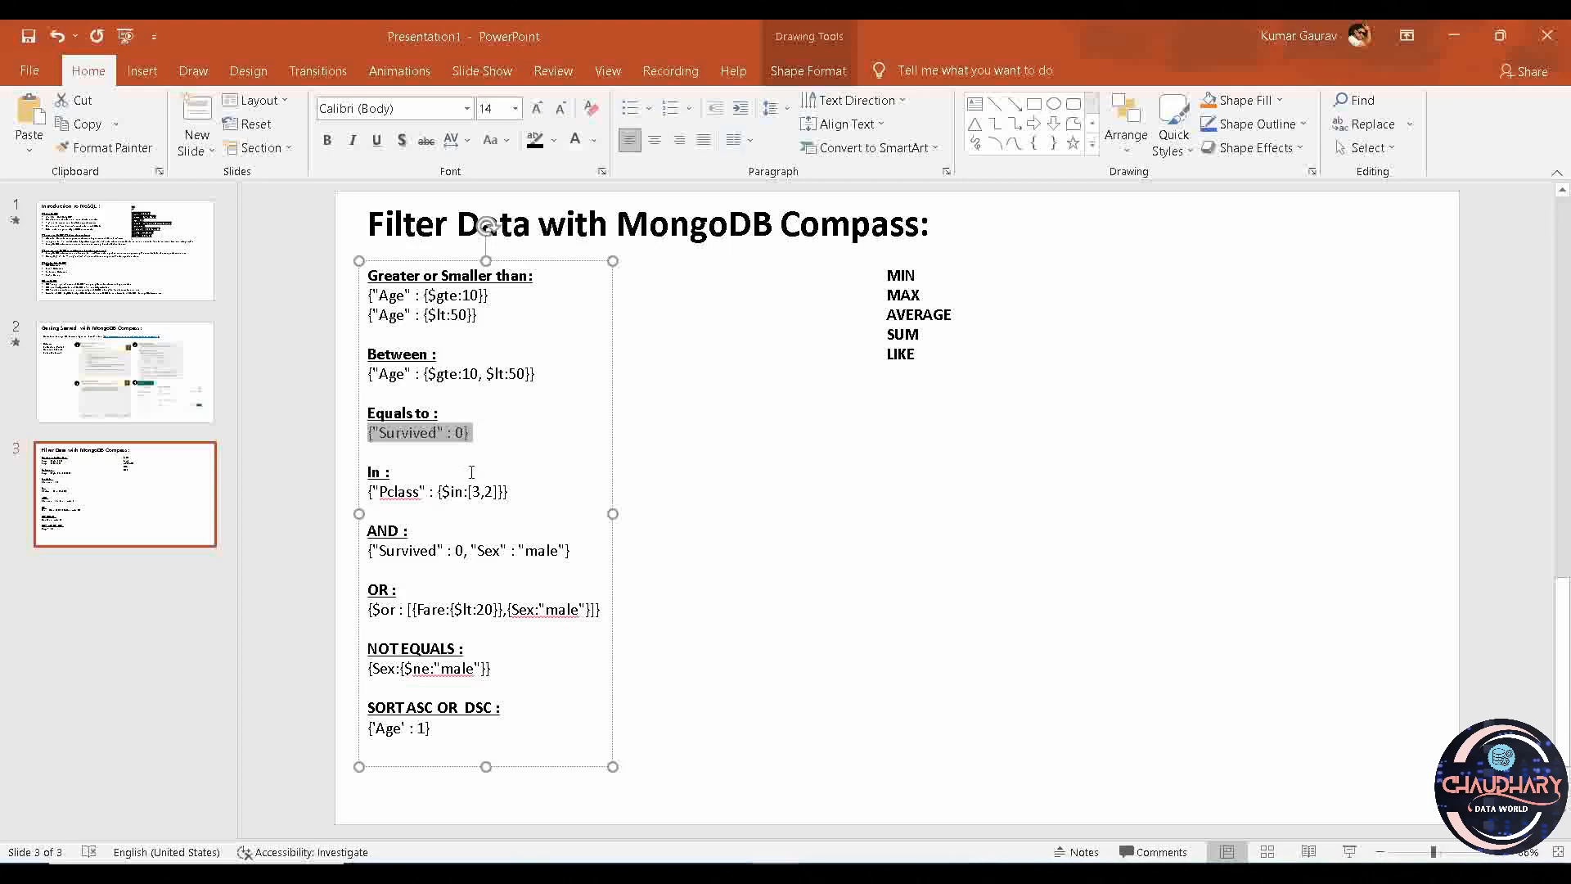
click(520, 489)
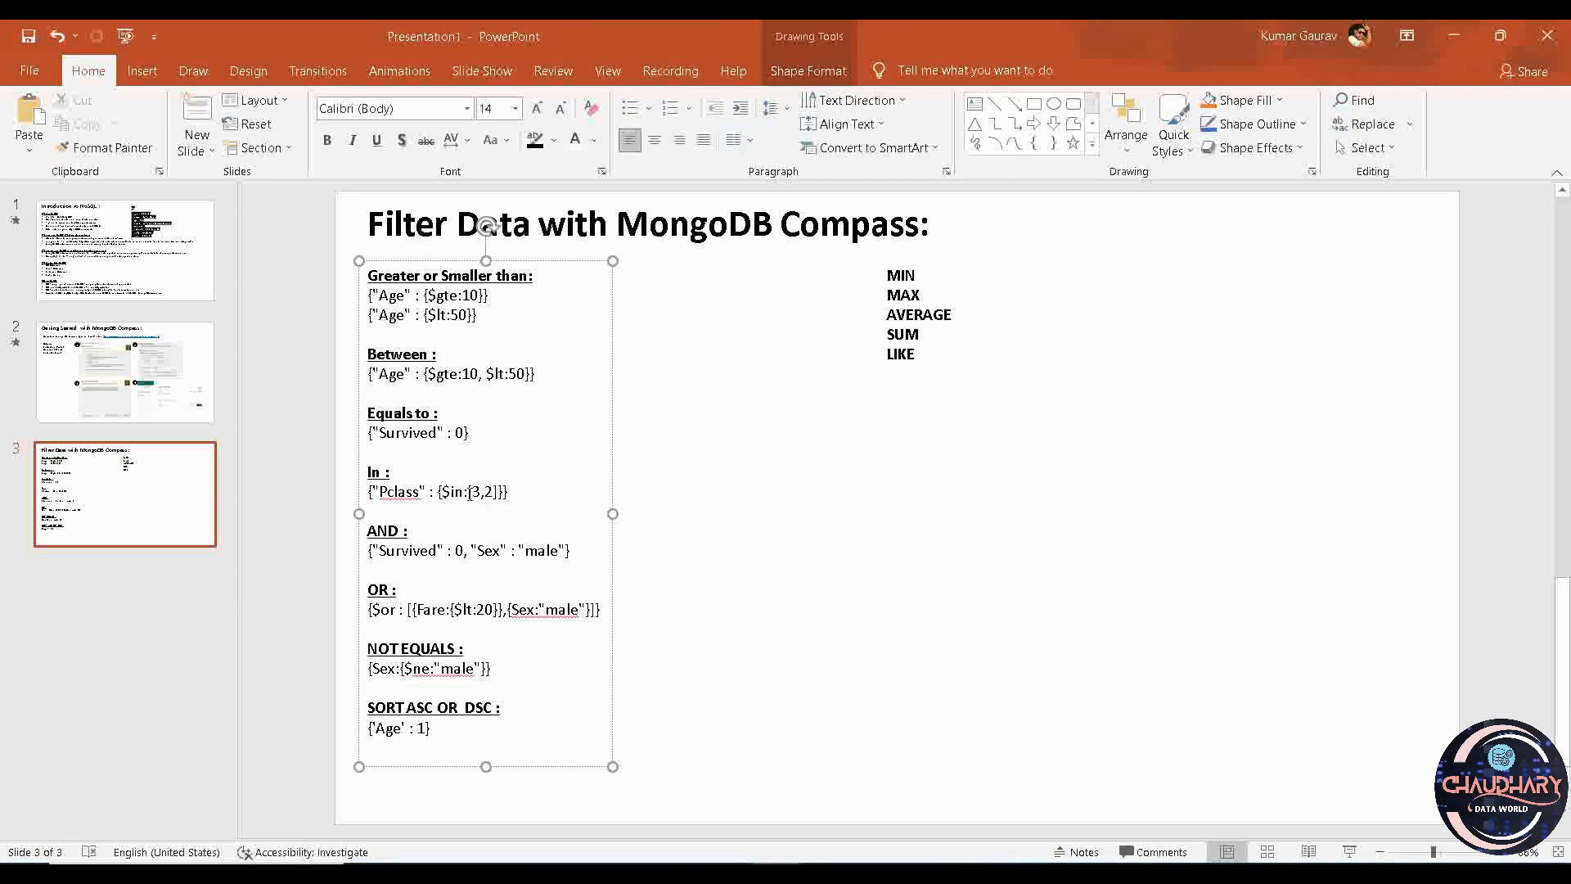
click(468, 491)
drag(469, 491, 496, 489)
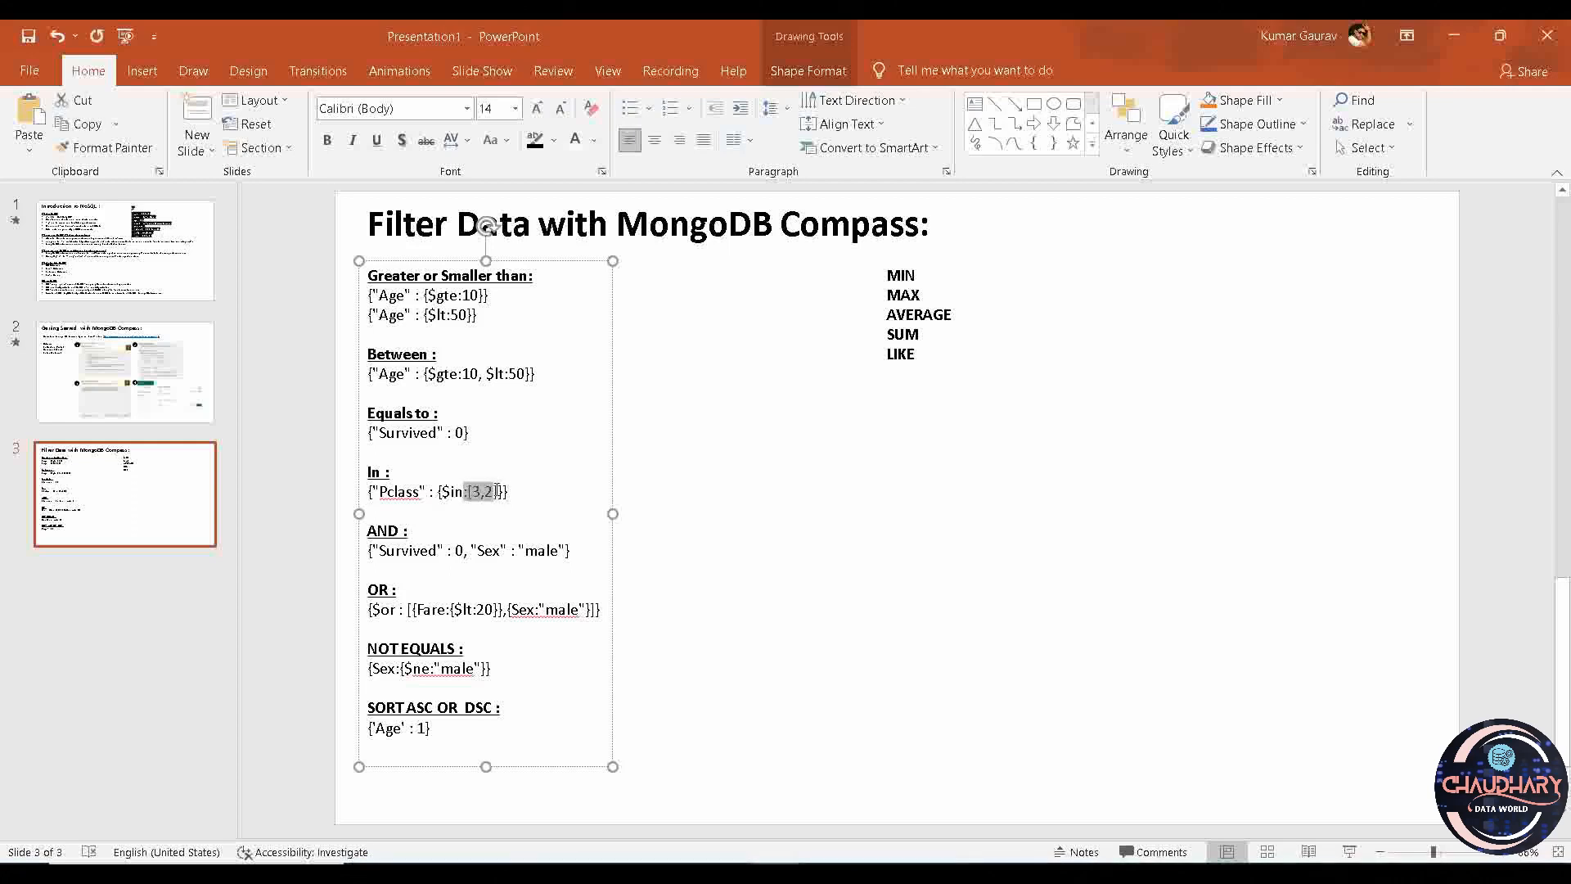
click(532, 503)
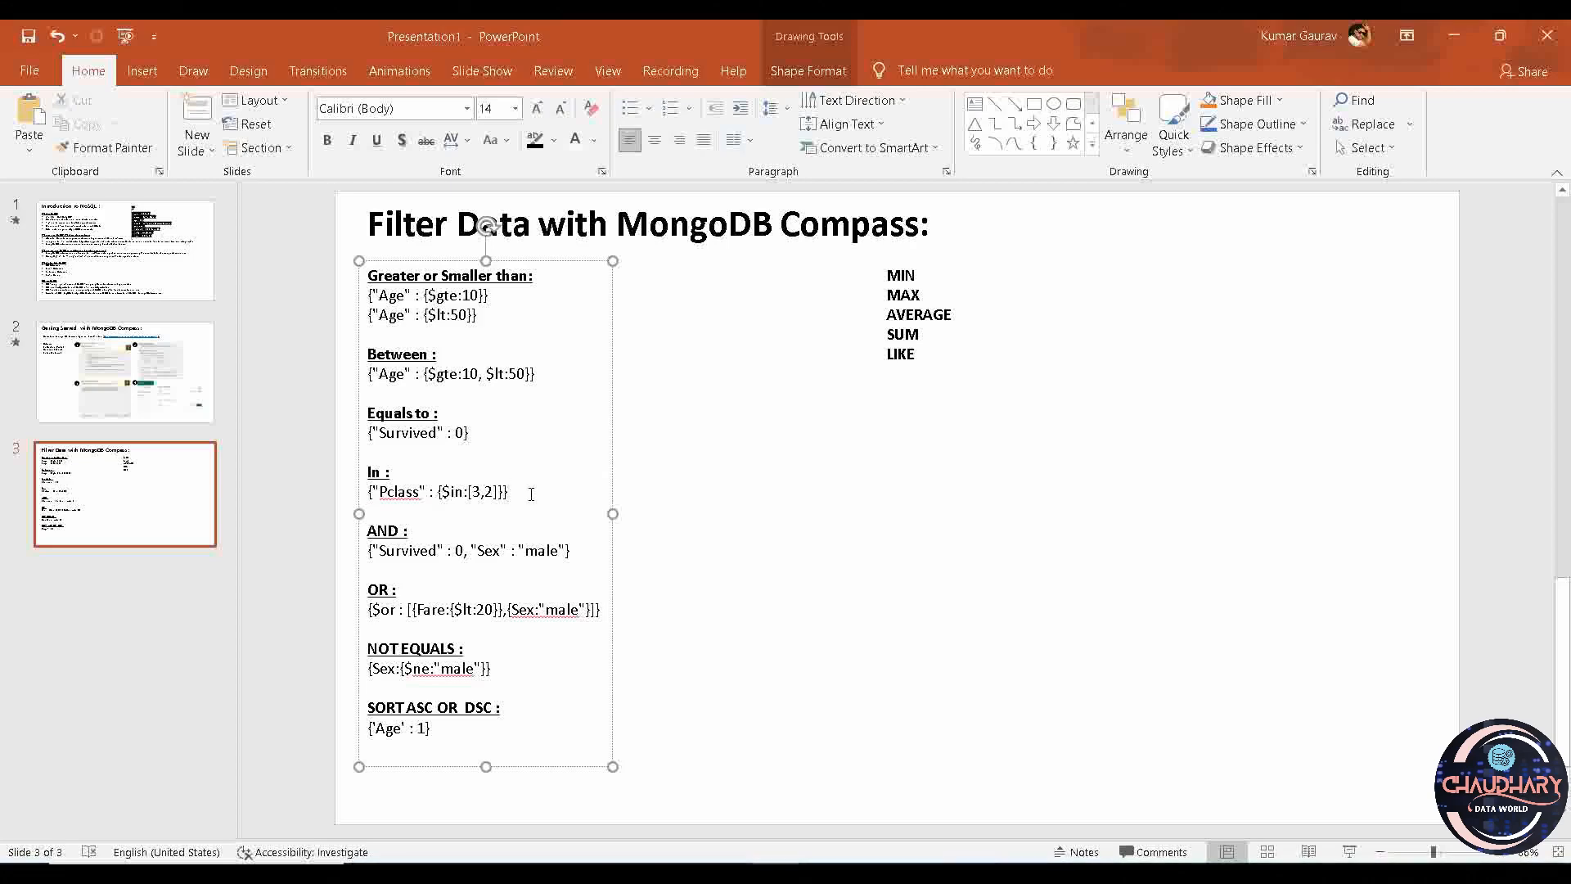
drag(509, 491, 365, 493)
key(ctrl+c)
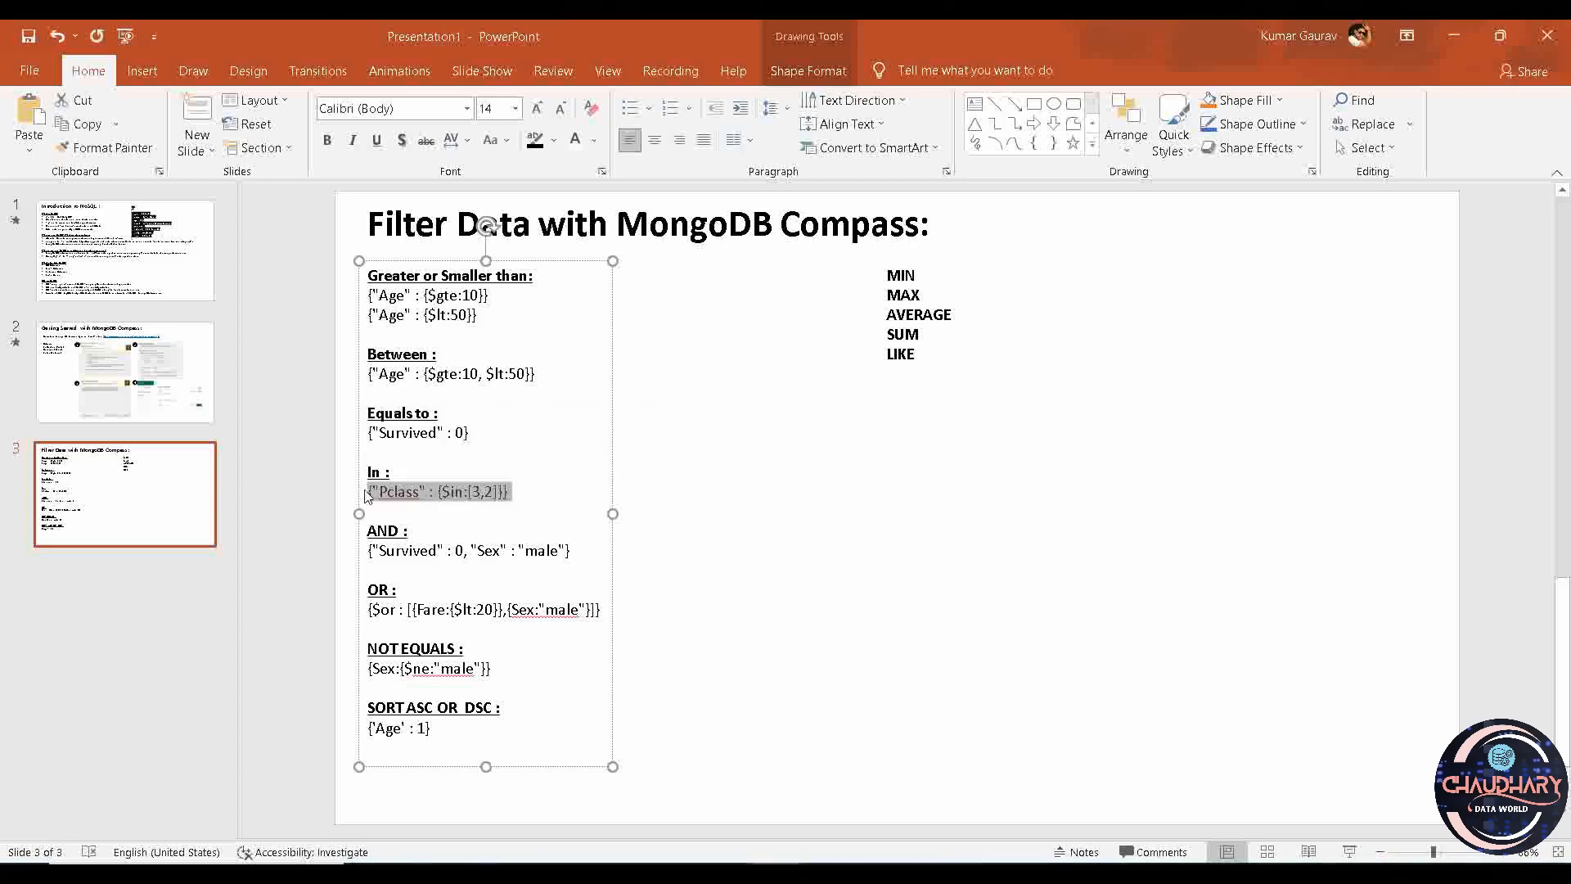
Return to MongoDB Compass and replace the Table2 query filter with {"Pclass" : {$in:[3,2]}}
key(alt+Tab)
click(631, 302)
drag(631, 302, 412, 289)
key(ctrl+v)
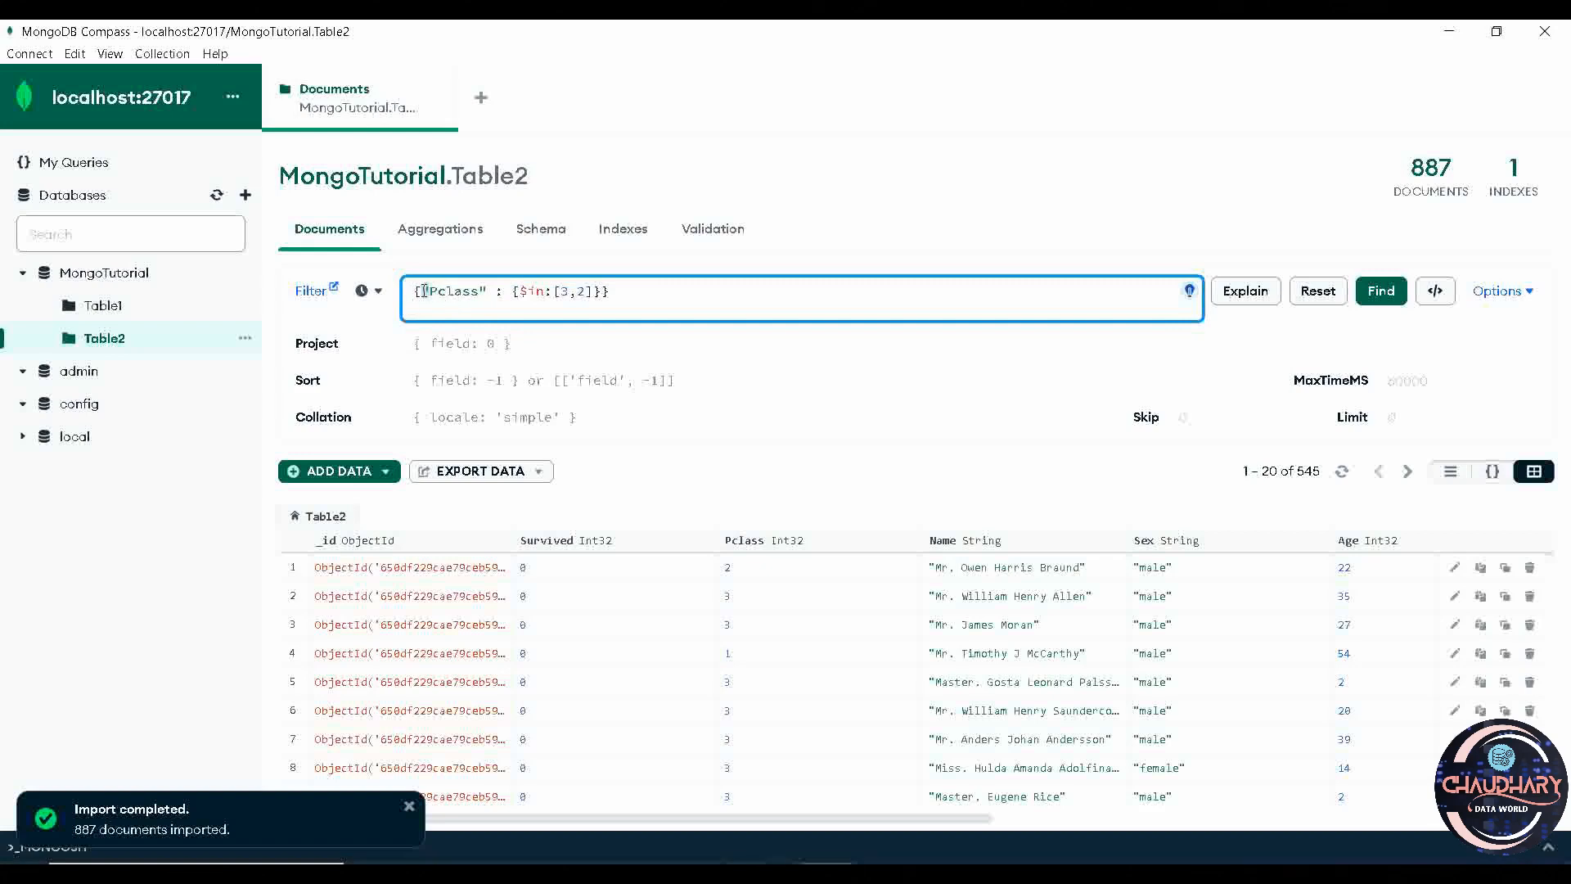
click(422, 291)
mouse_move(530, 291)
mouse_down()
mouse_move(546, 293)
mouse_move(513, 292)
mouse_move(532, 291)
mouse_up()
click(513, 292)
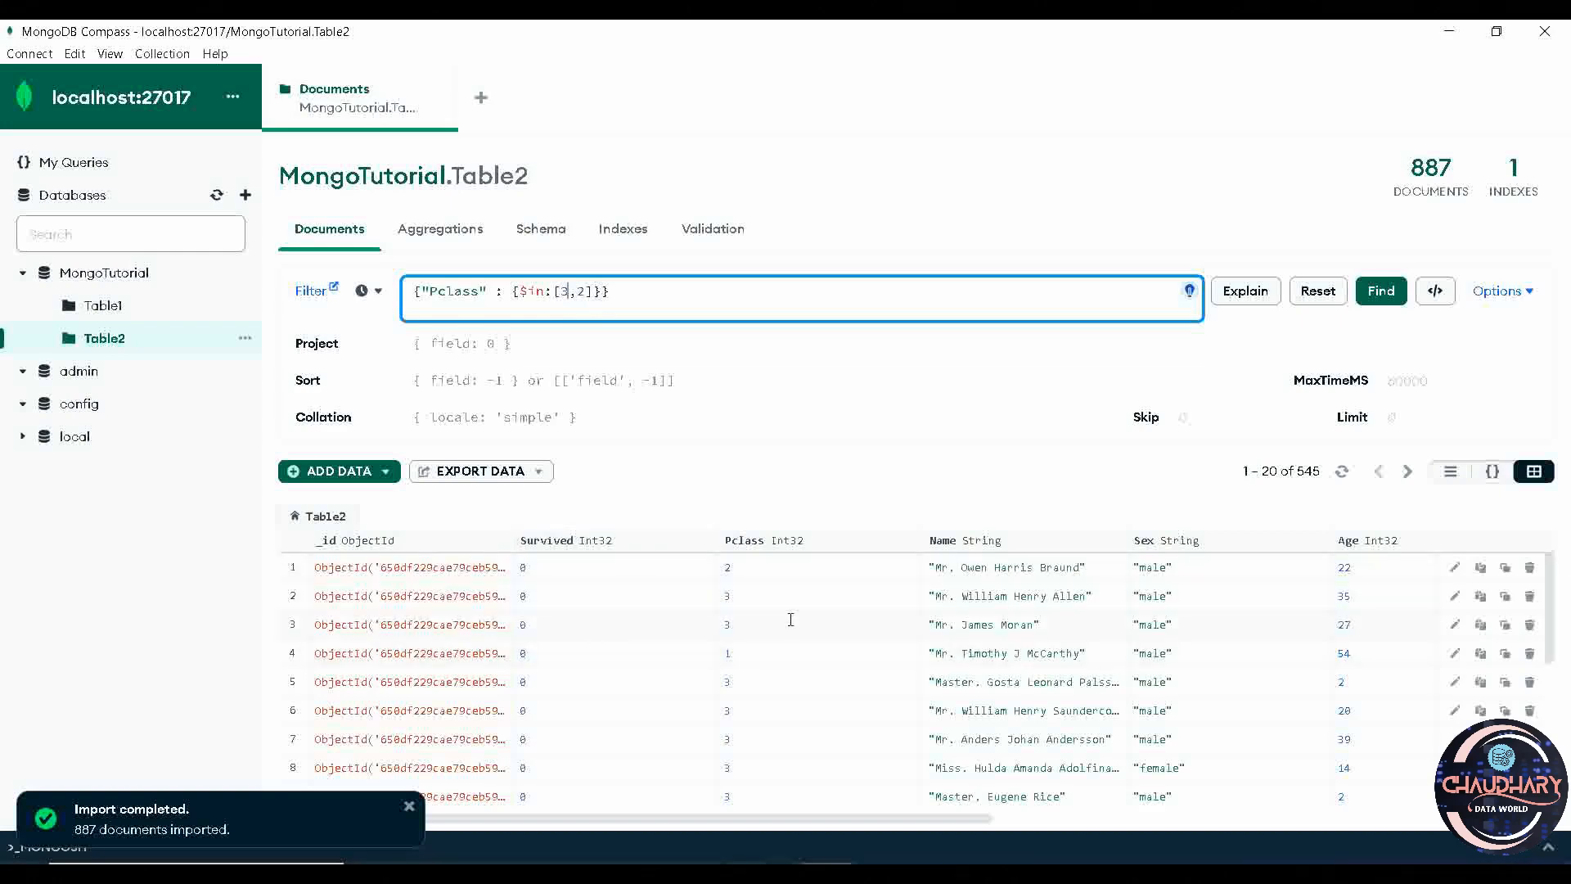
Check the Pclass values in the current rows, then run the Pclass filter and look through the returned documents
scroll(849, 726, down, 4)
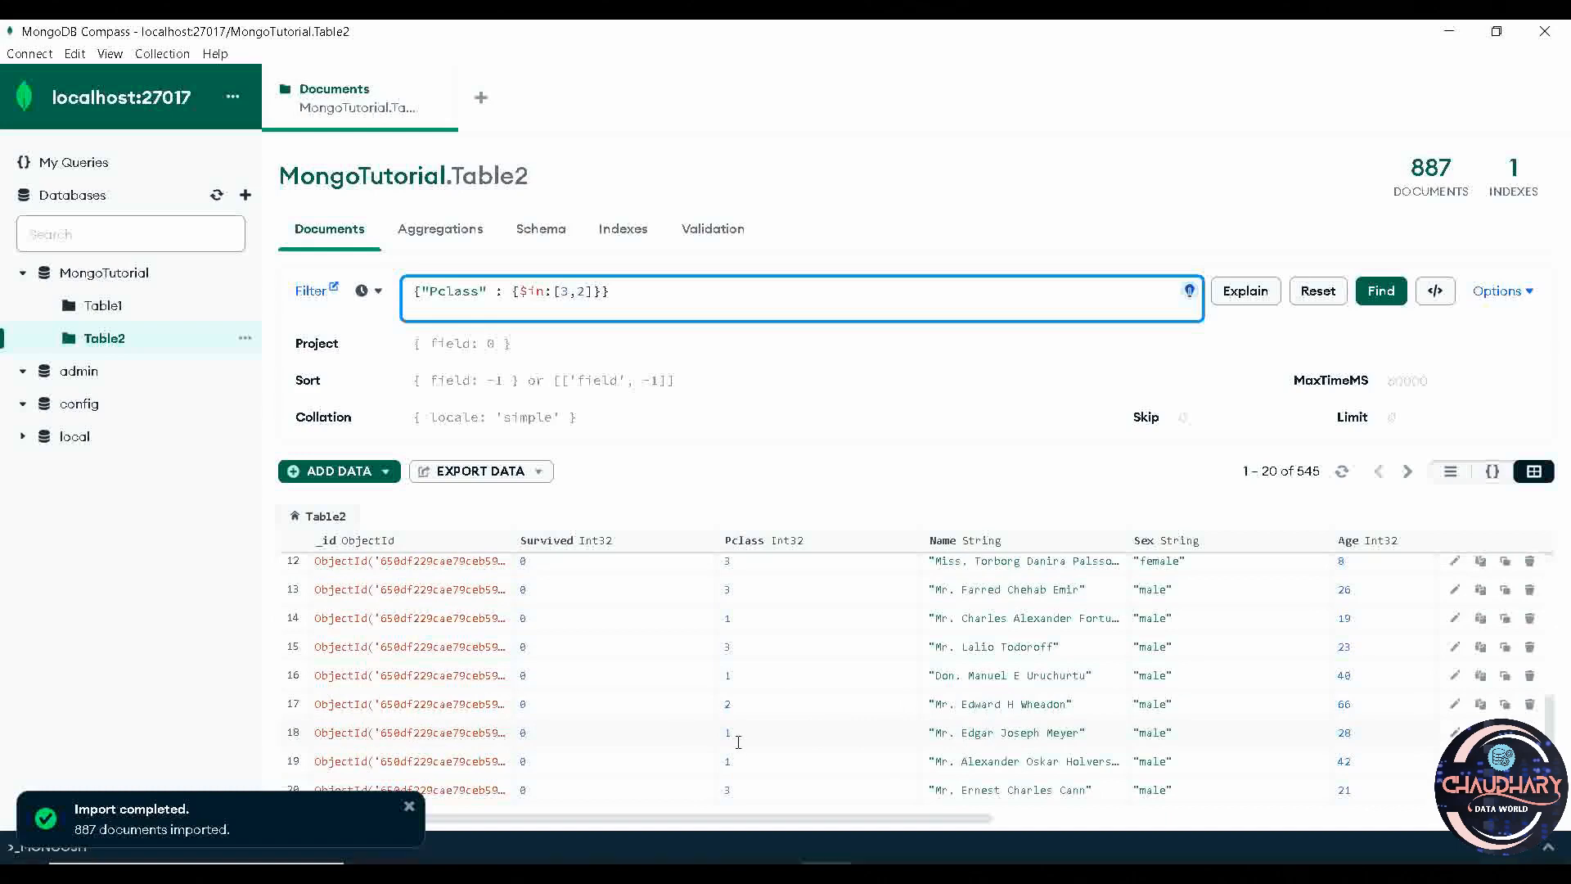
drag(736, 739, 709, 741)
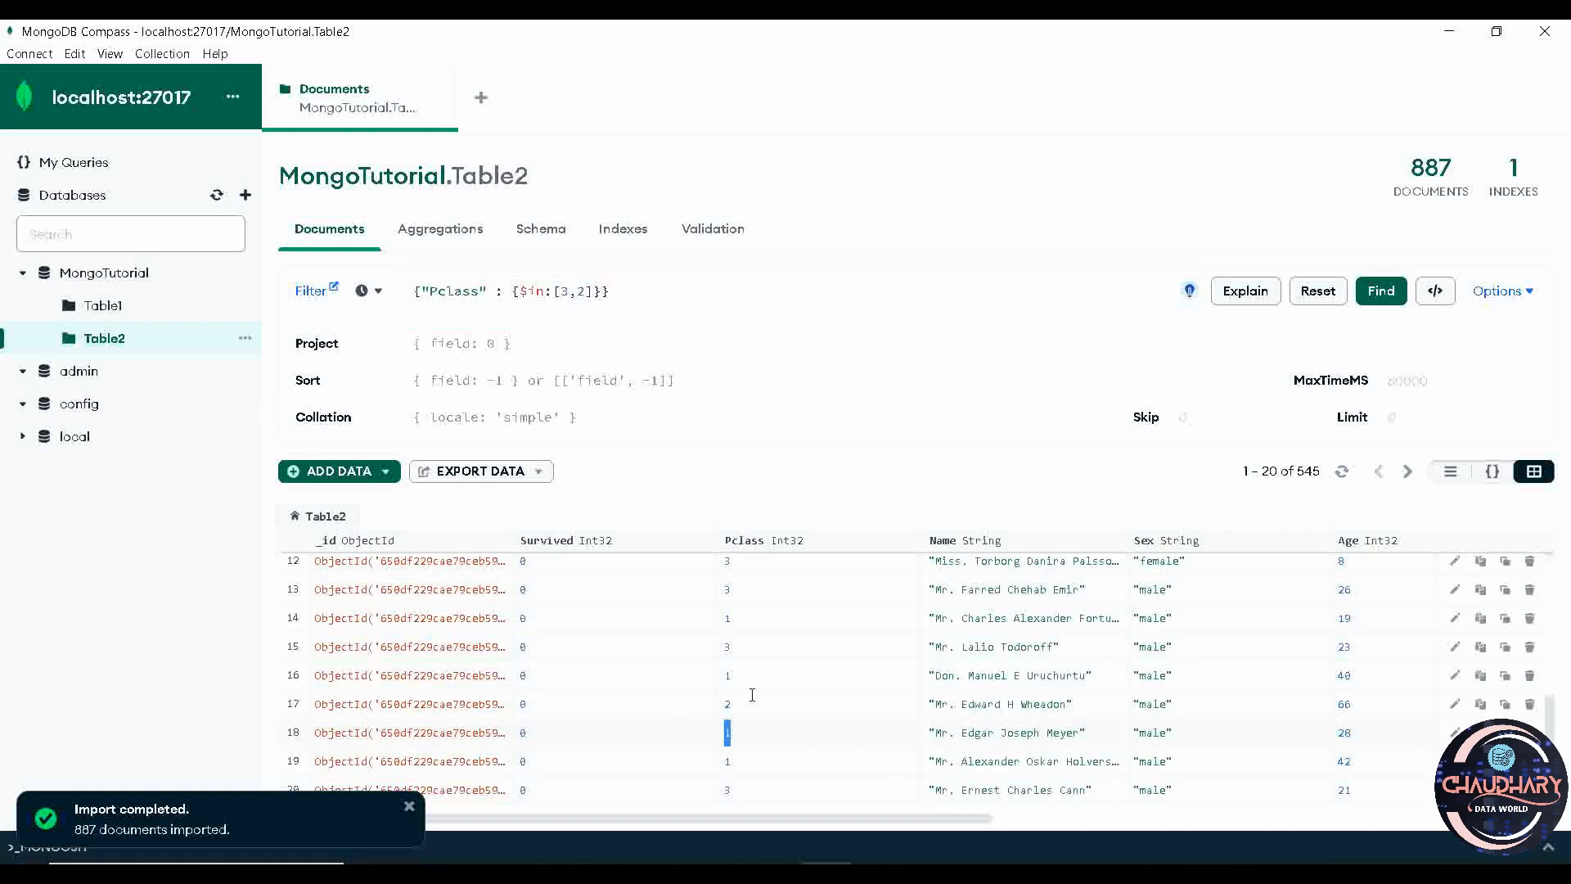
click(1381, 293)
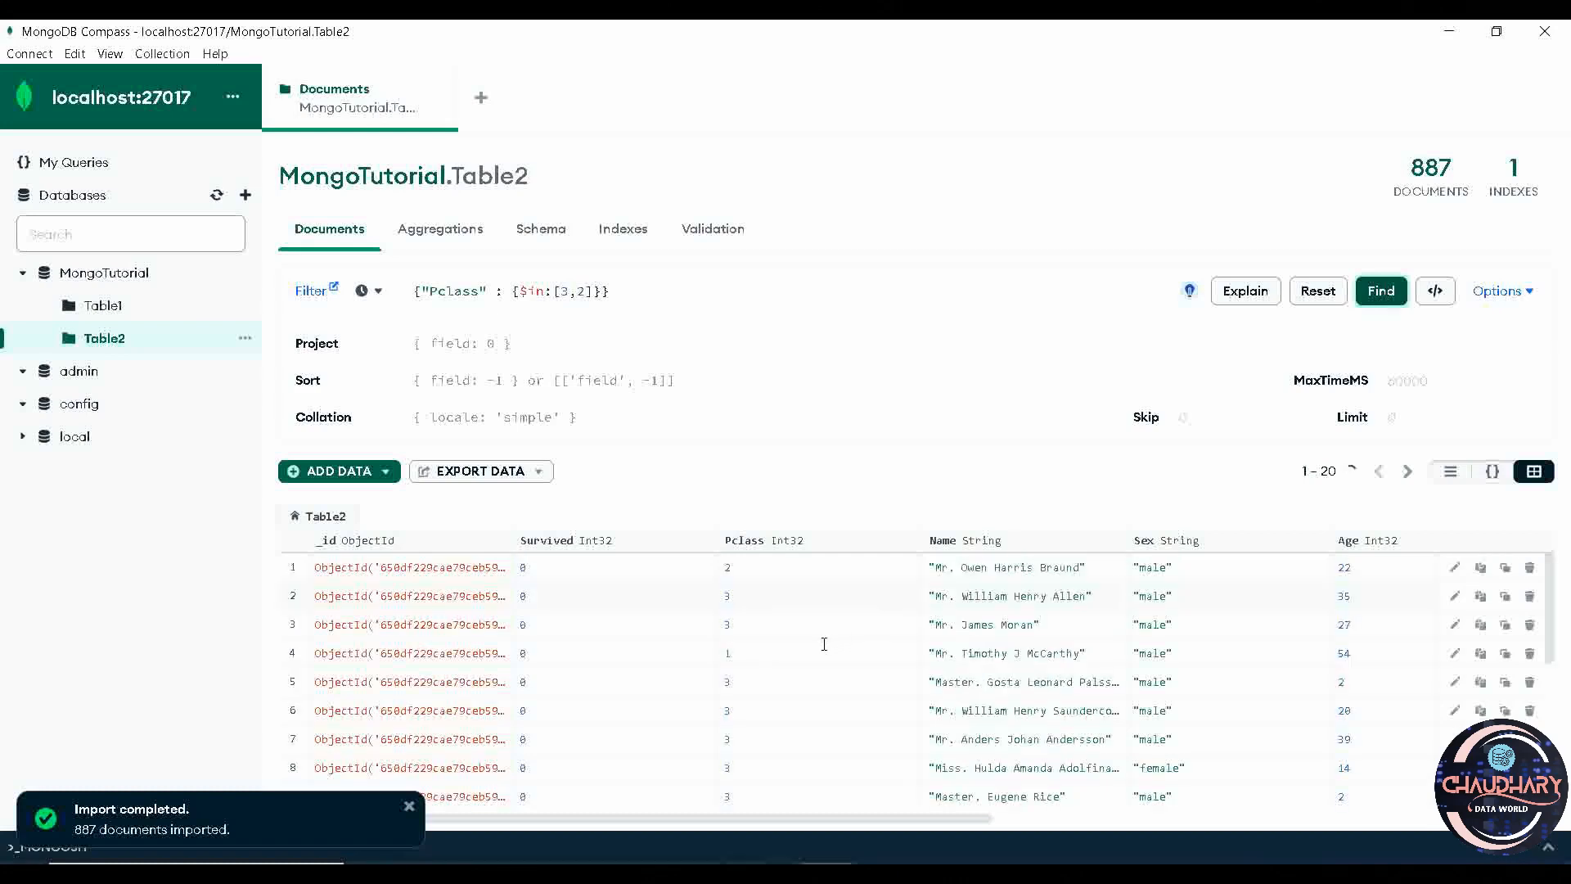
click(1395, 290)
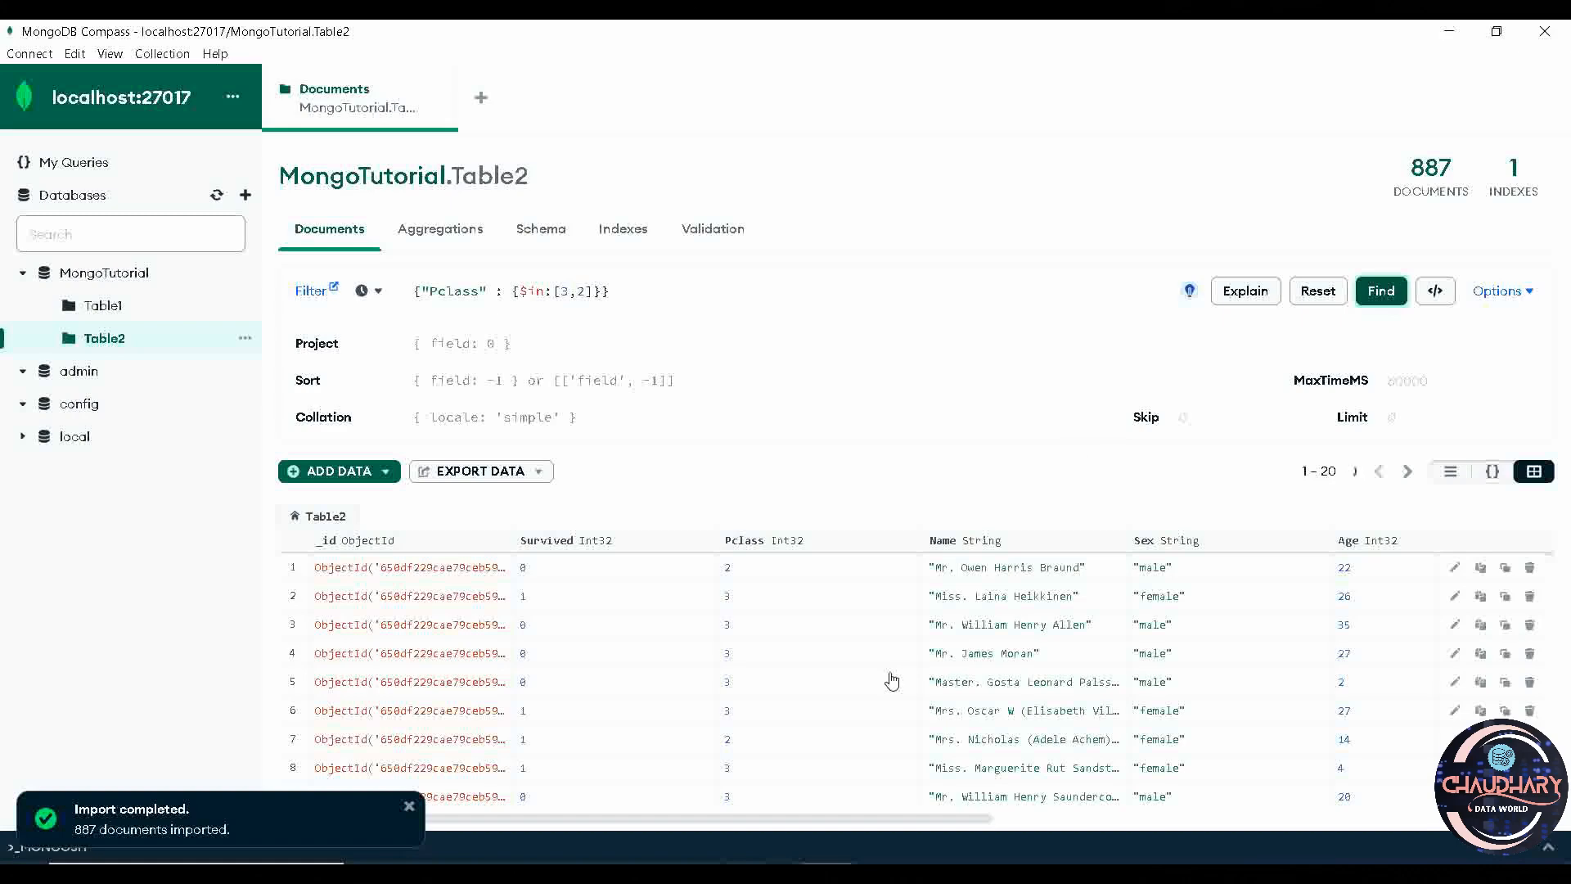
scroll(892, 681, down, 3)
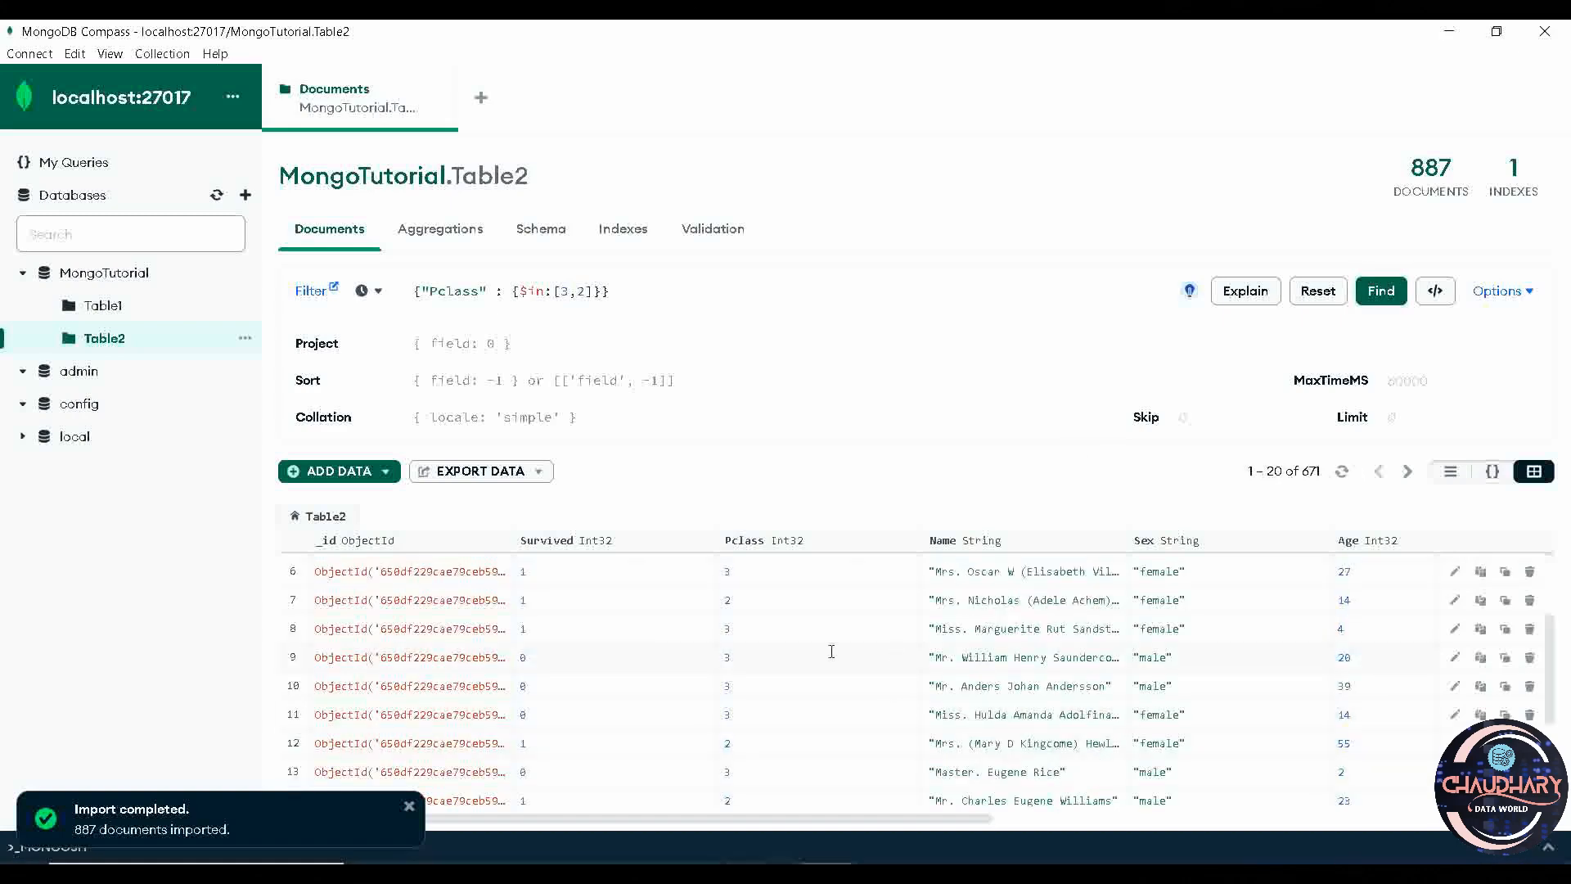
scroll(831, 652, down, 2)
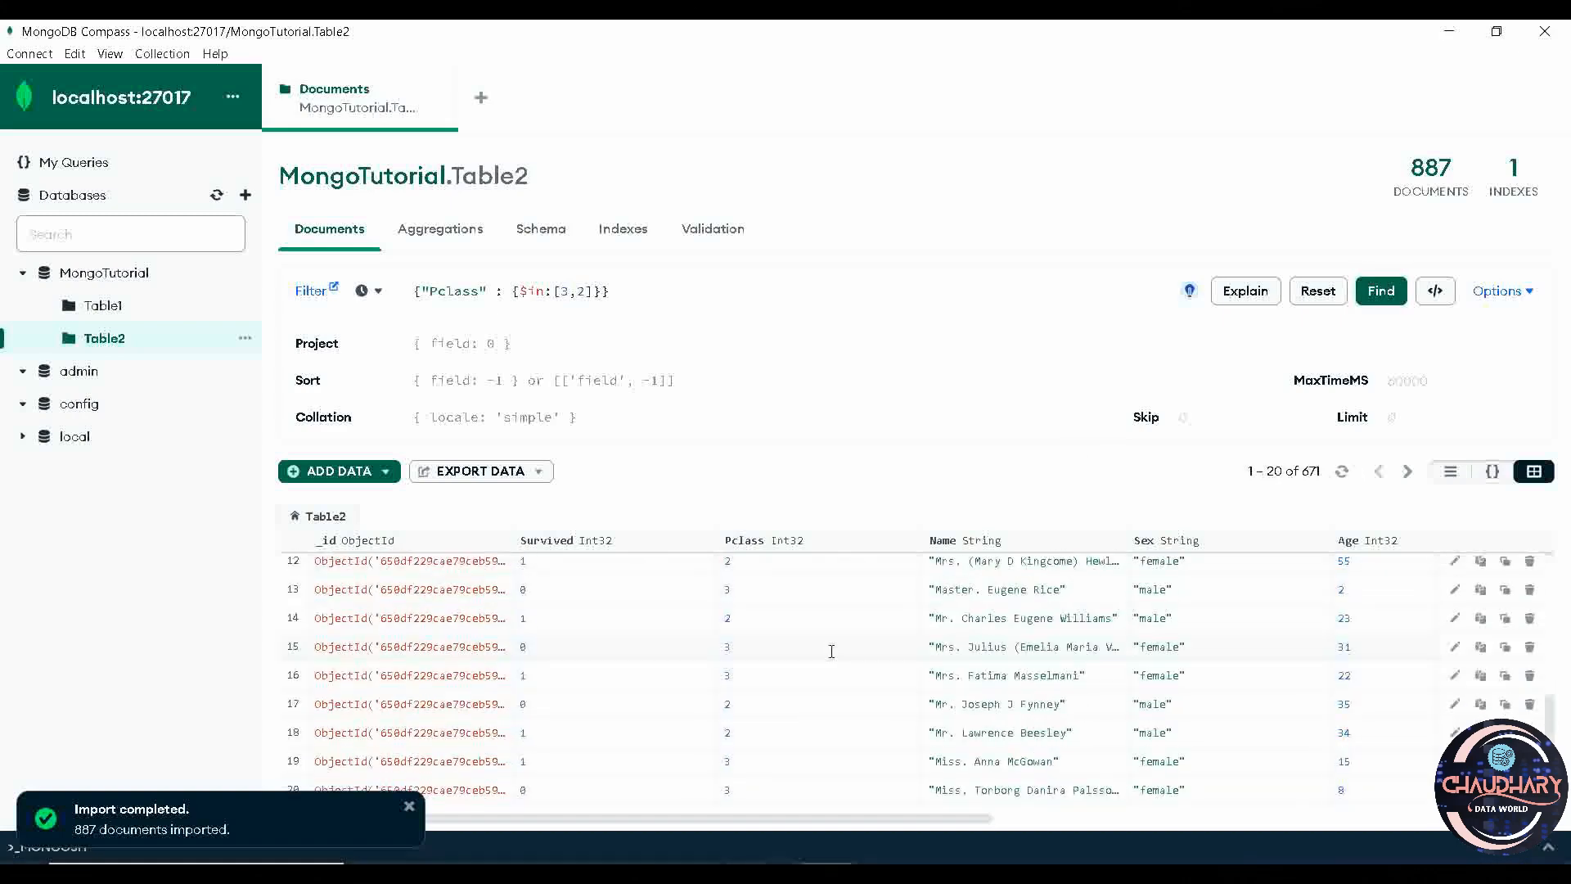
scroll(832, 651, up, 4)
scroll(831, 651, down, 2)
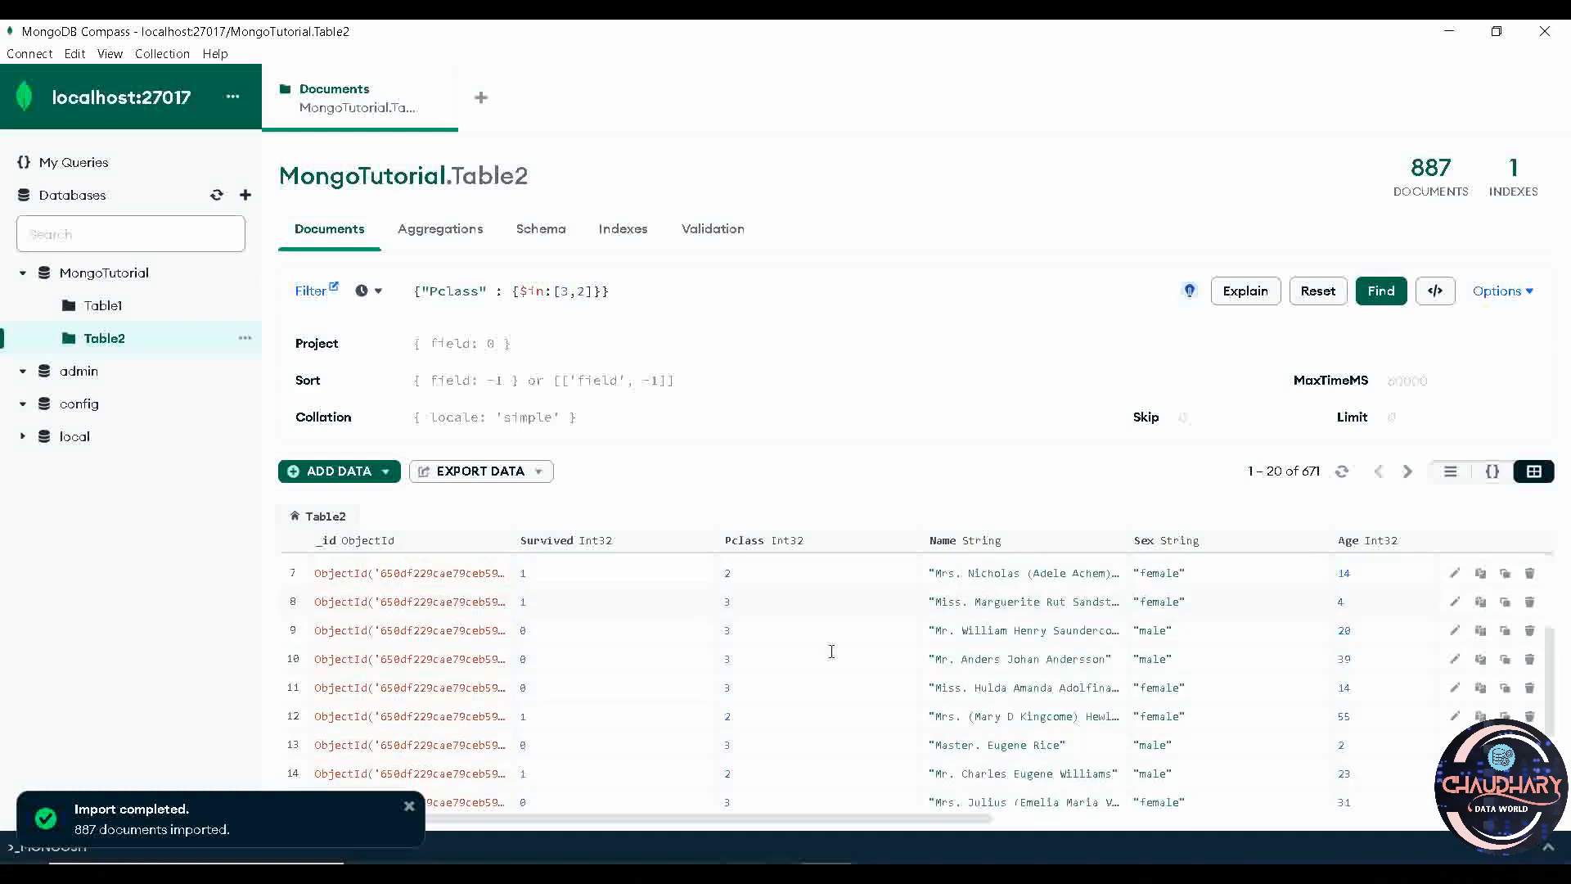
scroll(832, 652, down, 3)
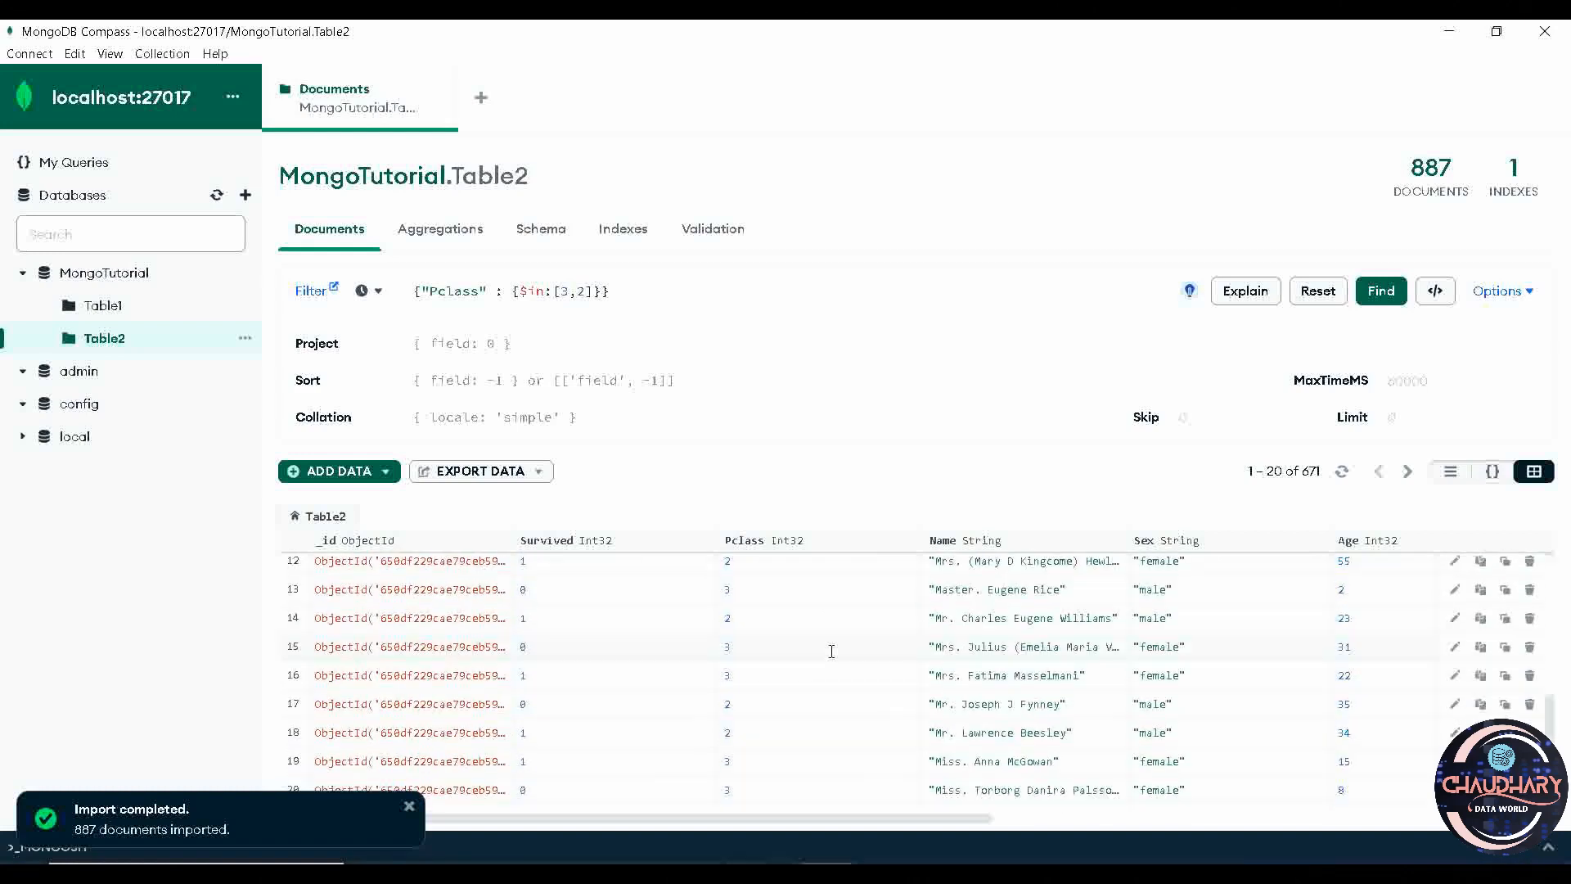
Switch to the PowerPoint slide and copy the "Between" query {"Age" : {$gte:10, $lt:50}}
scroll(831, 651, up, 6)
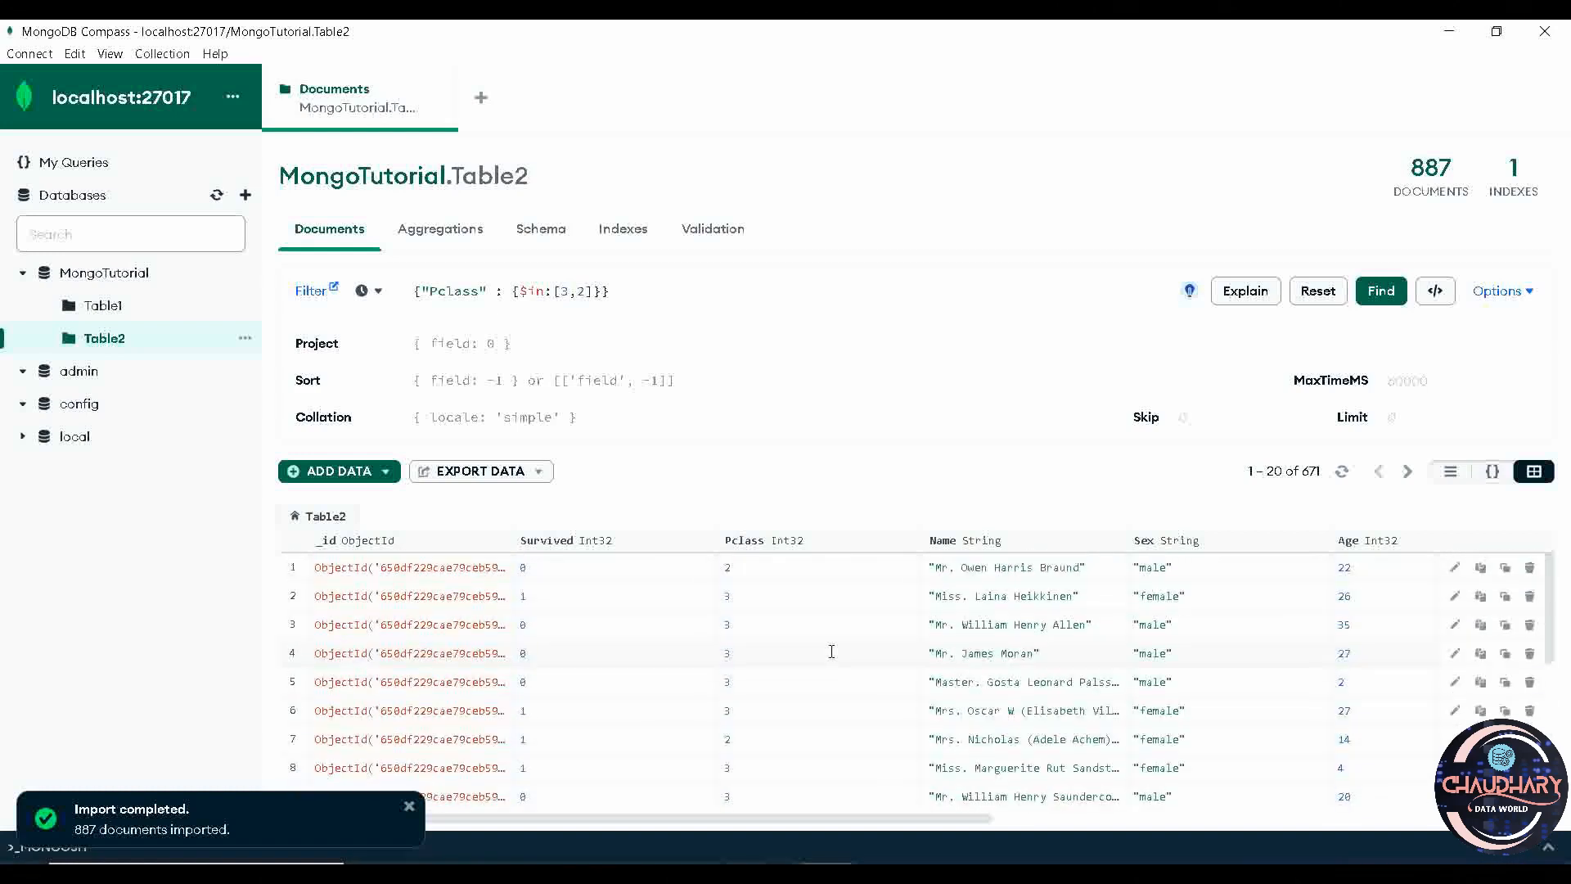
key(alt+Tab)
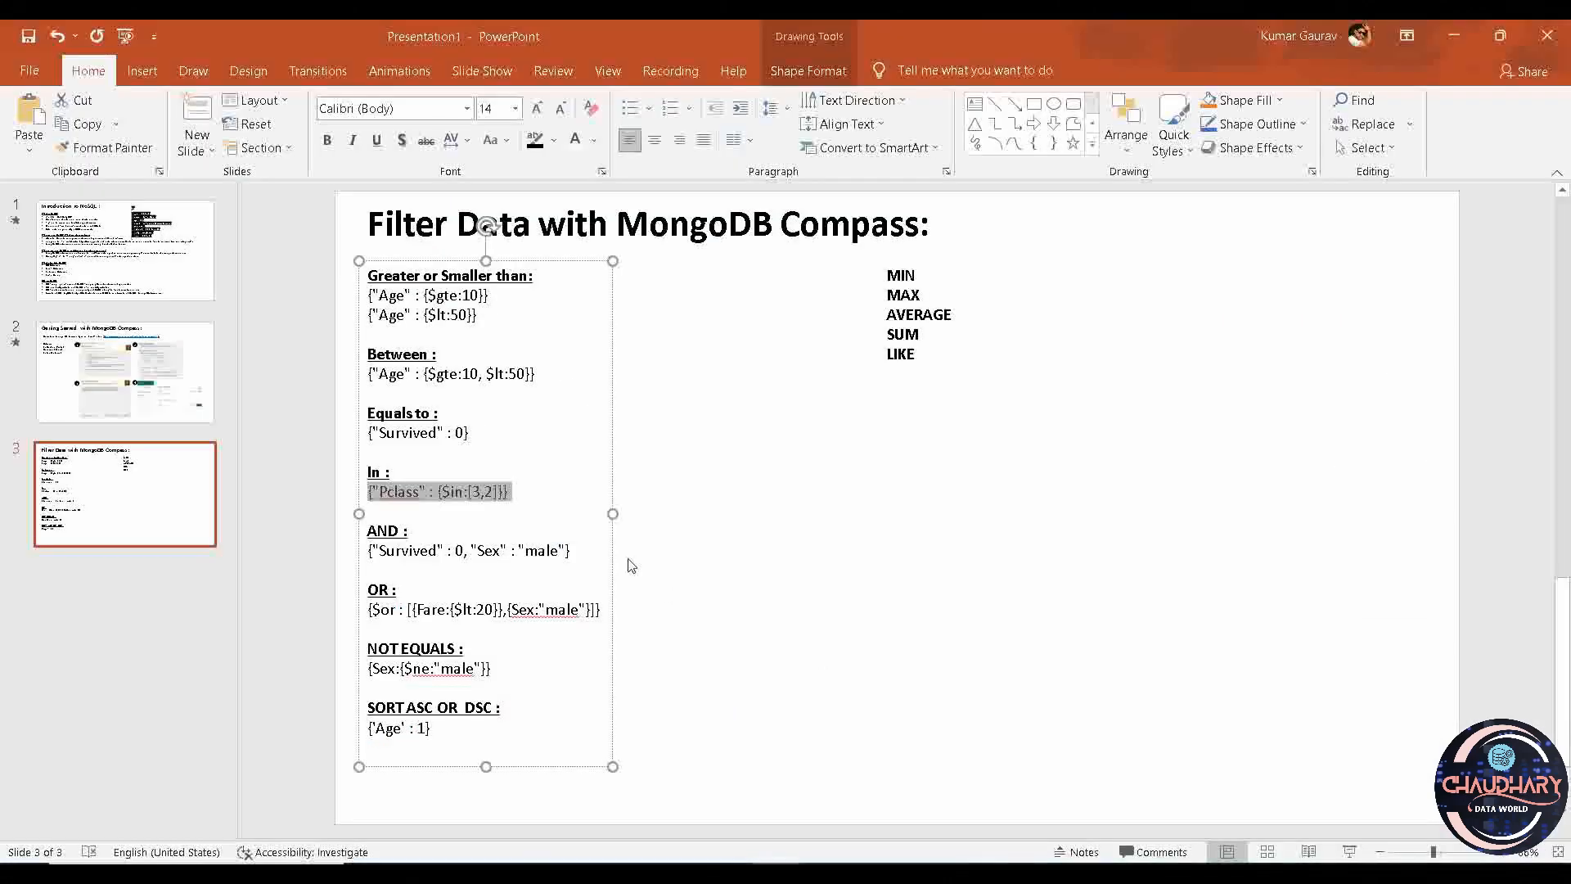
click(560, 375)
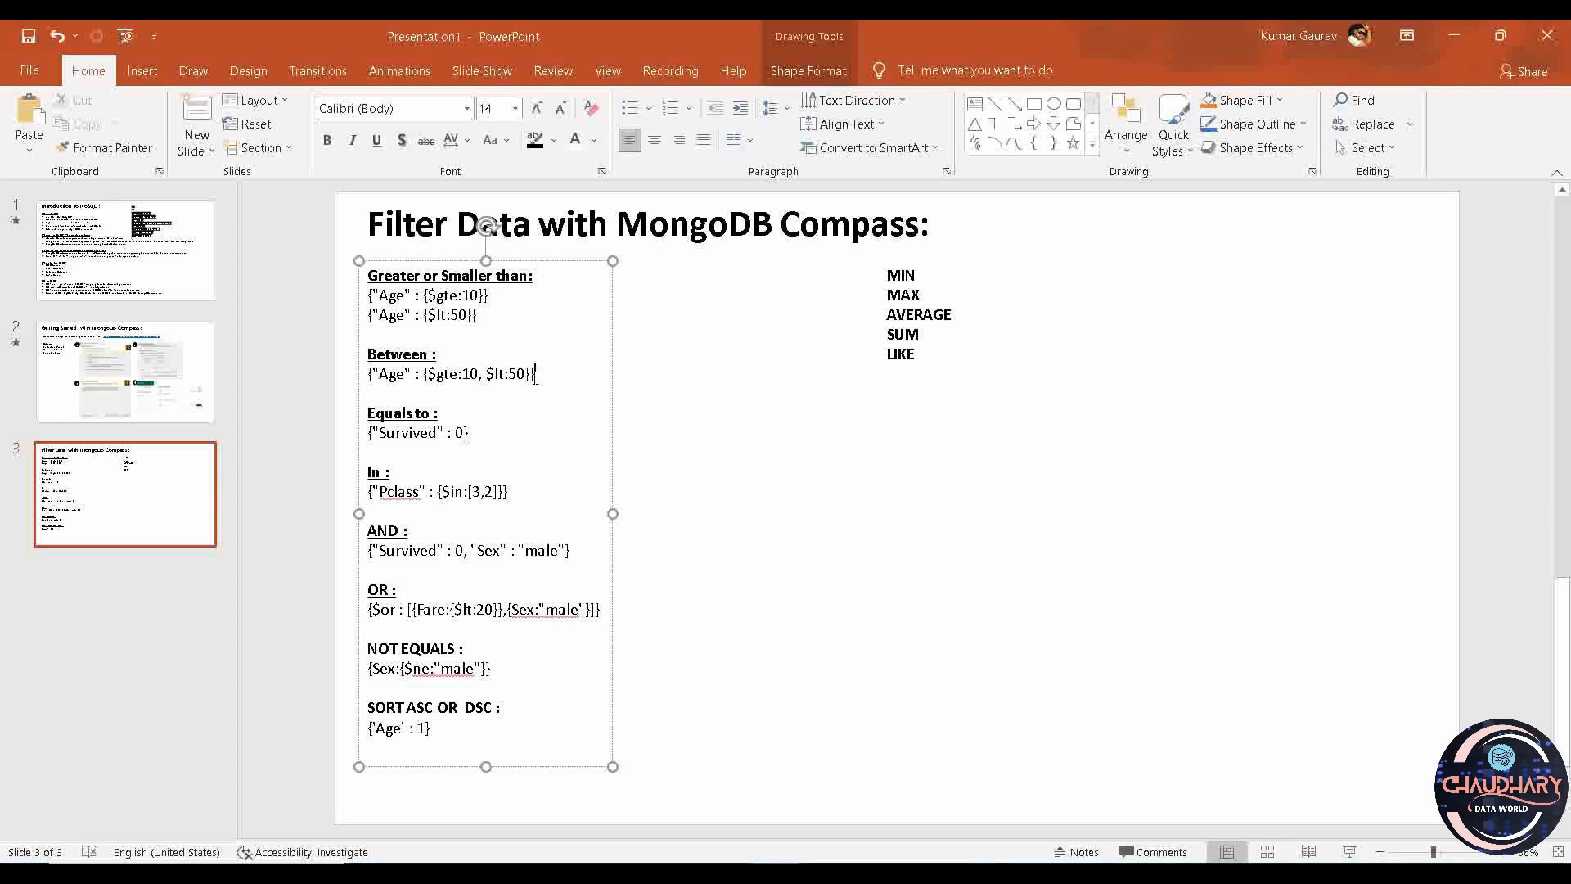
click(478, 374)
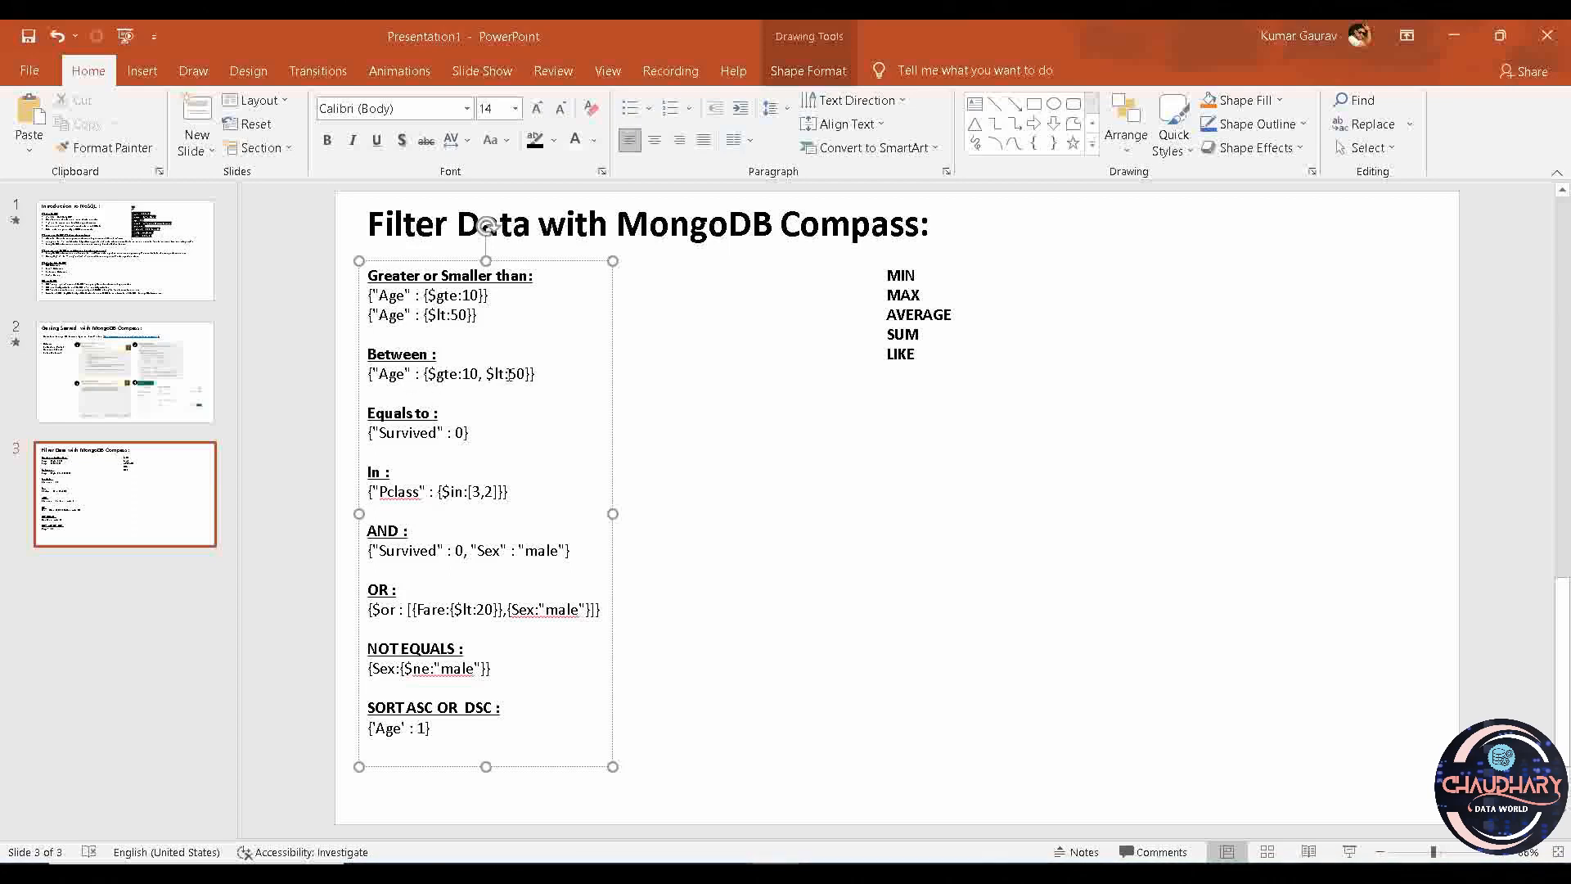
drag(528, 373, 370, 383)
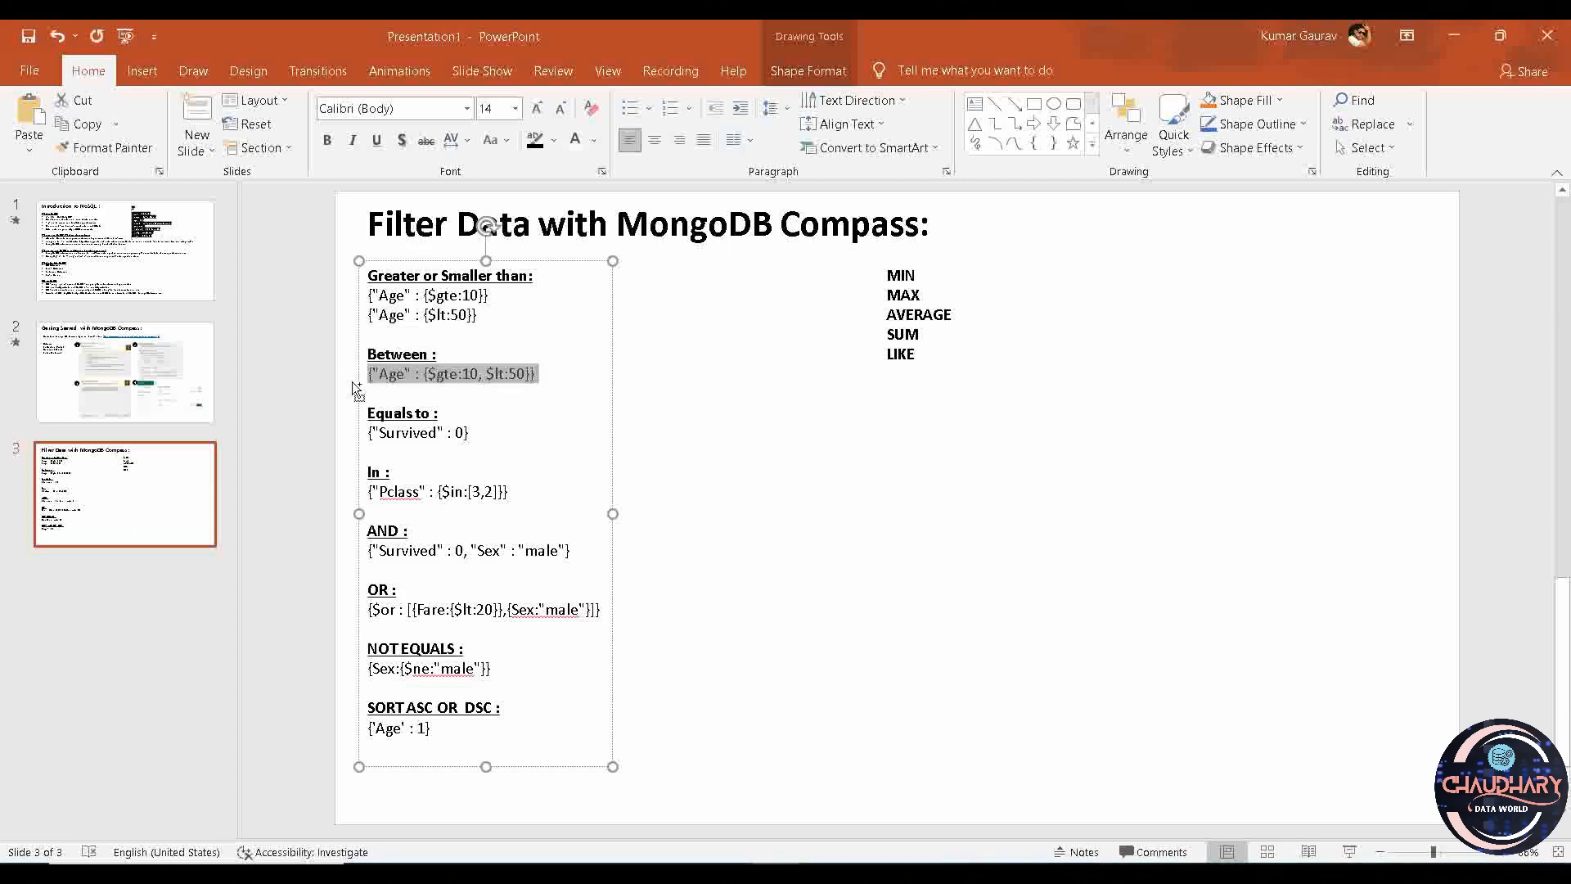
Return to MongoDB Compass and replace the Table2 query filter with {"Age" : {$gte:10, $lt:50}}, without a trailing empty line
key(alt+Tab)
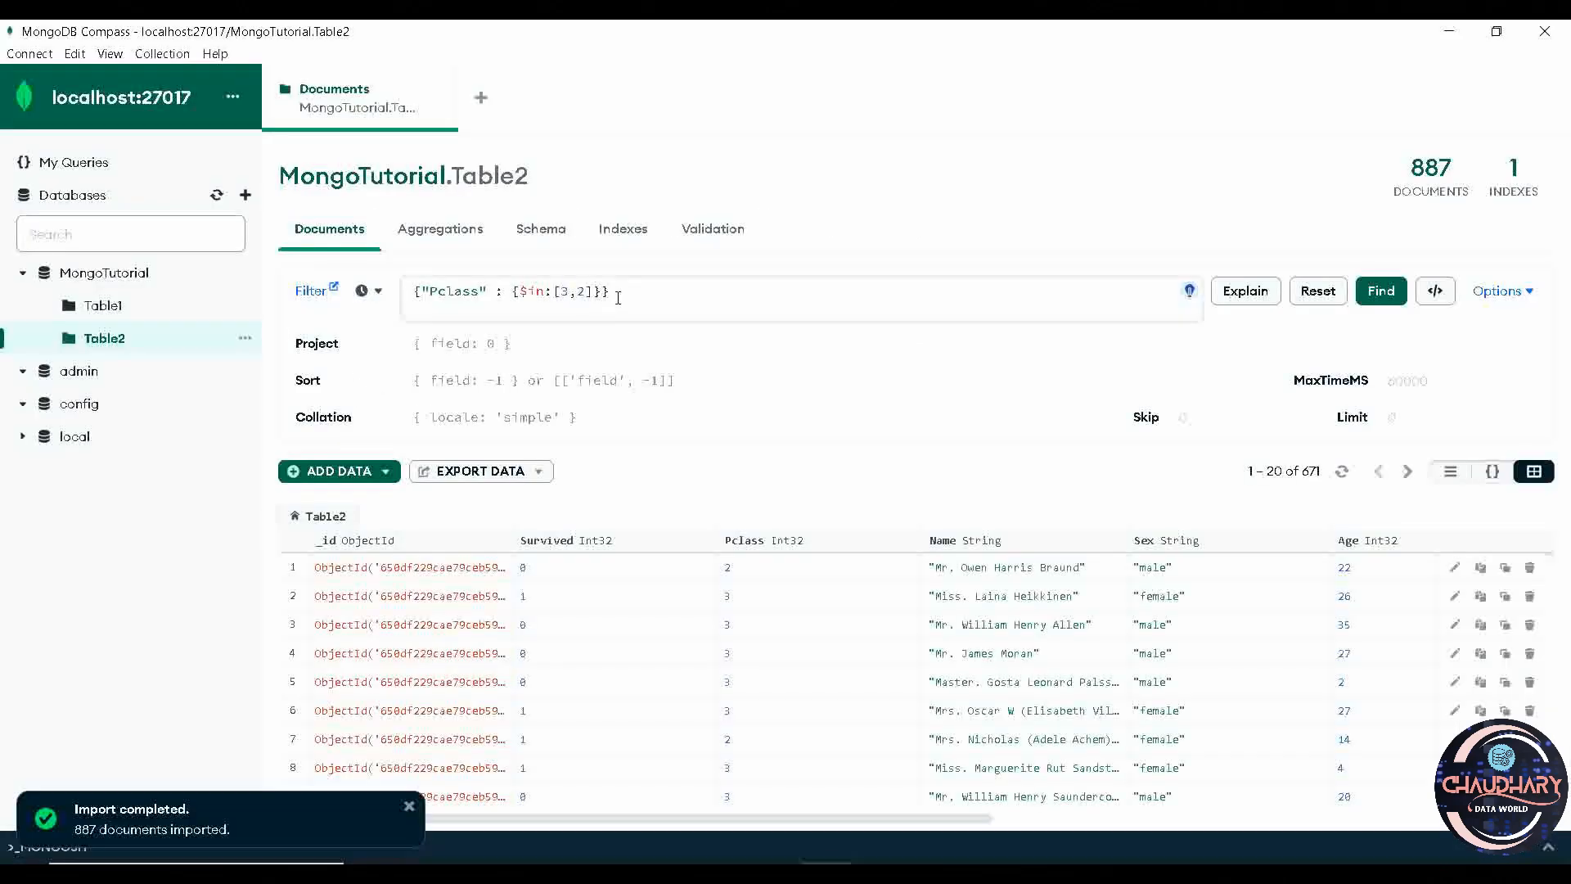
drag(617, 291, 393, 296)
text({"Age" : {$gte:10, $lt:50}})
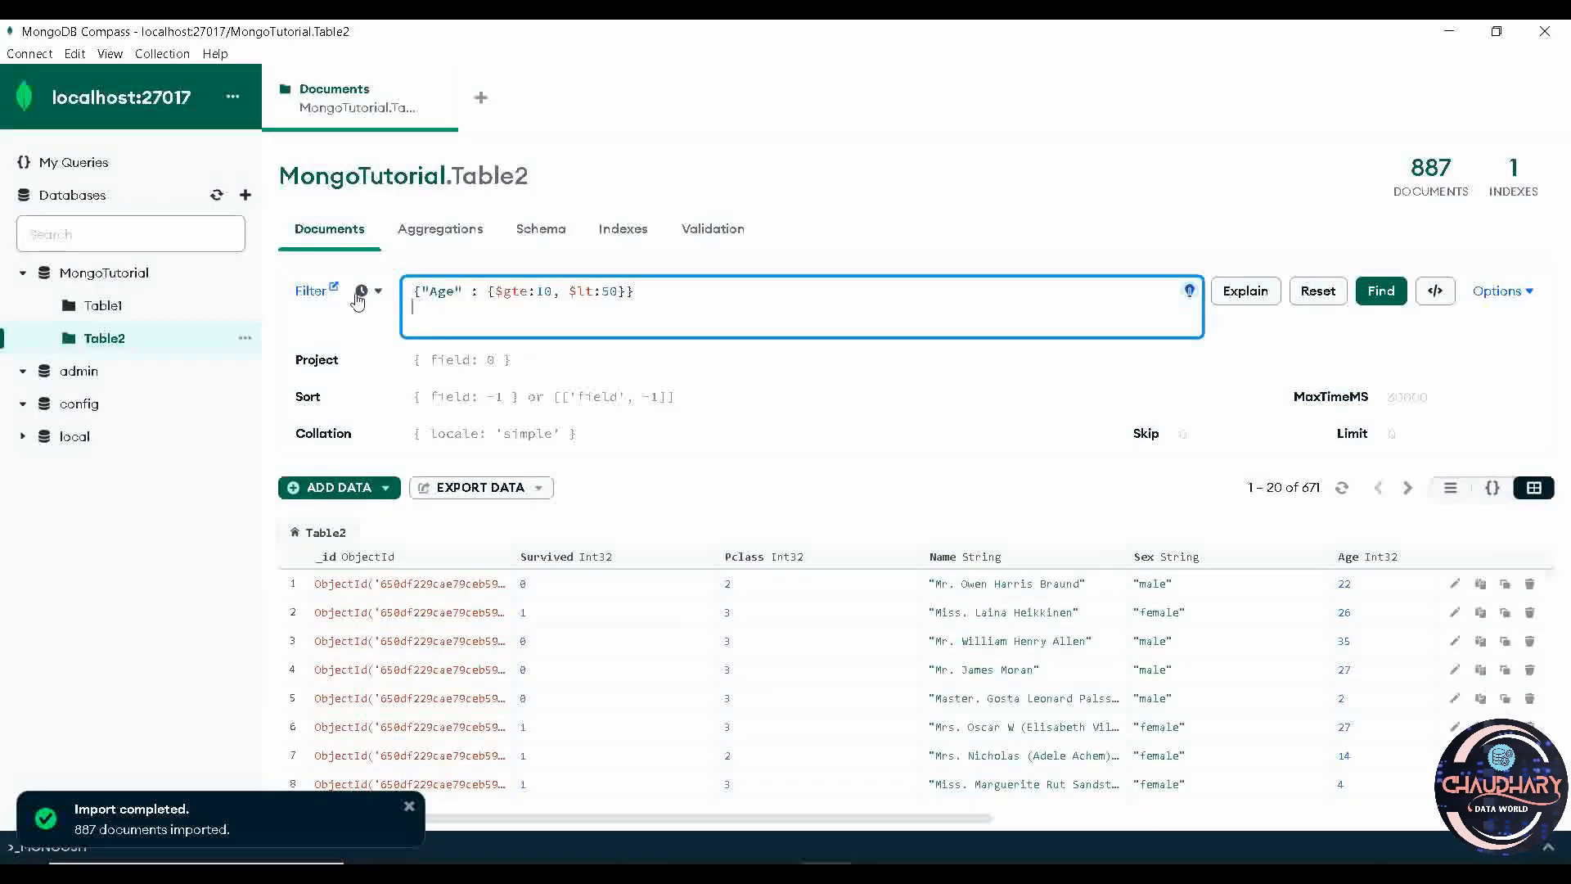
key(BackSpace)
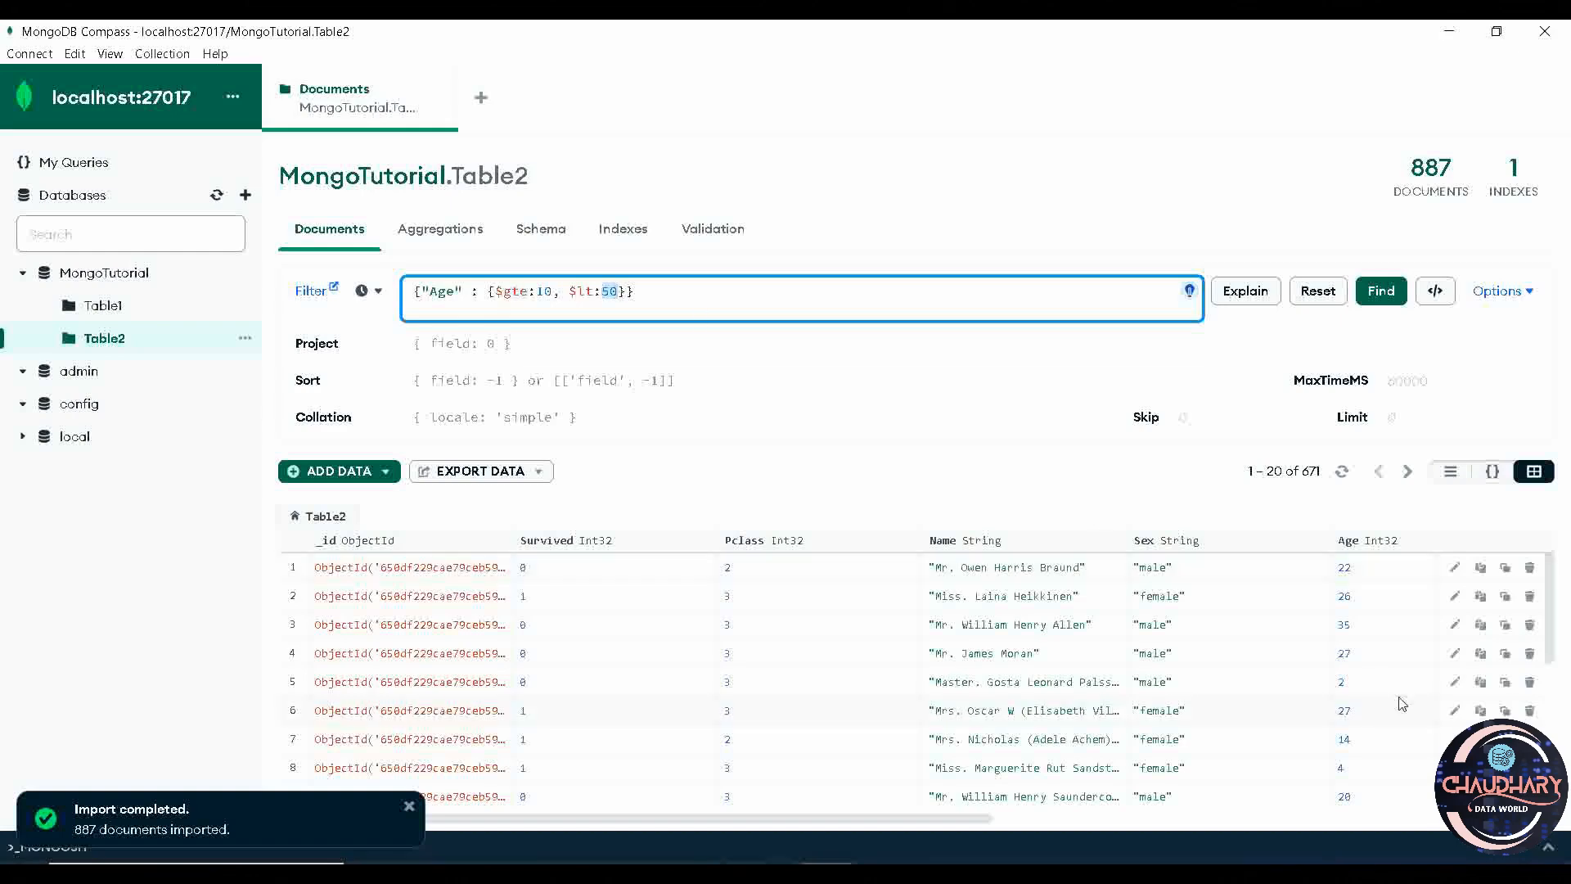
Check the Age values in the current rows, then run the Age range filter and look through the first two result pages
scroll(1381, 673, down, 2)
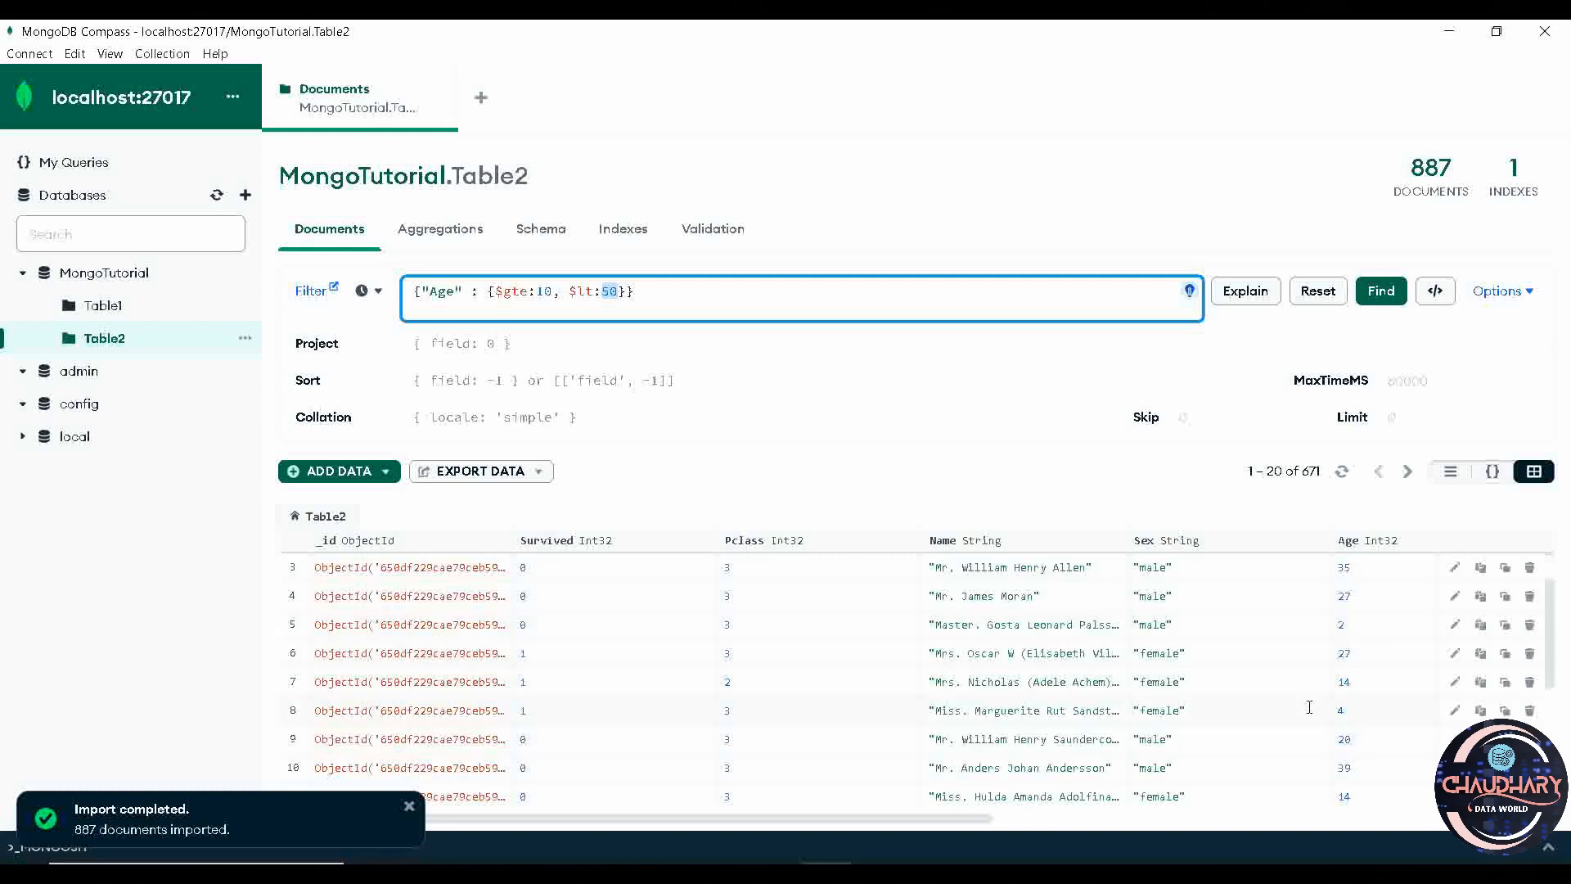
click(815, 307)
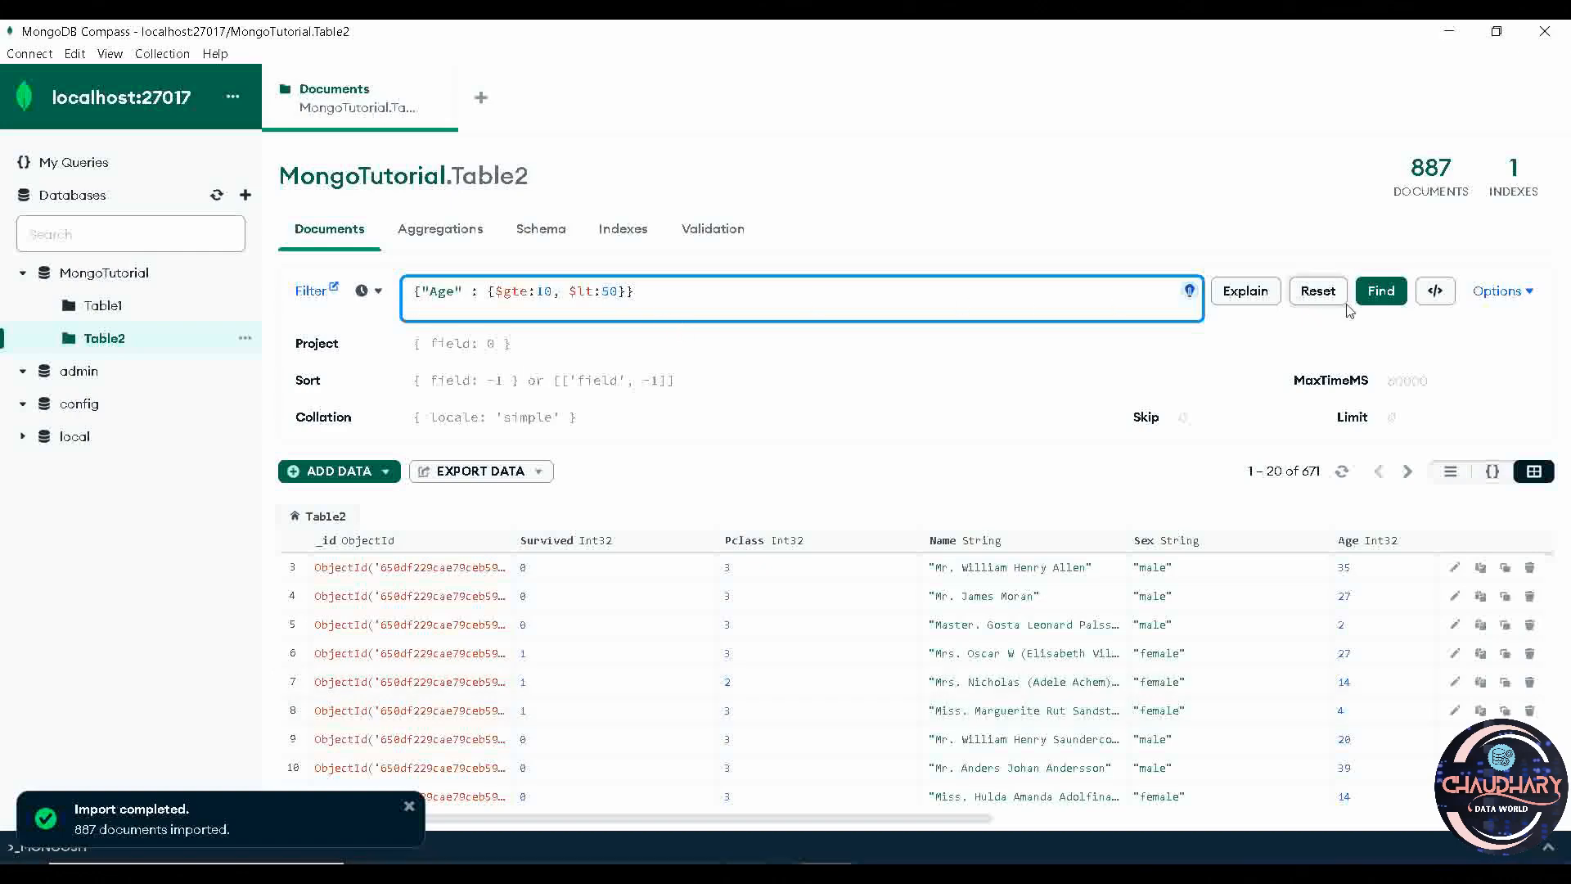
click(1379, 296)
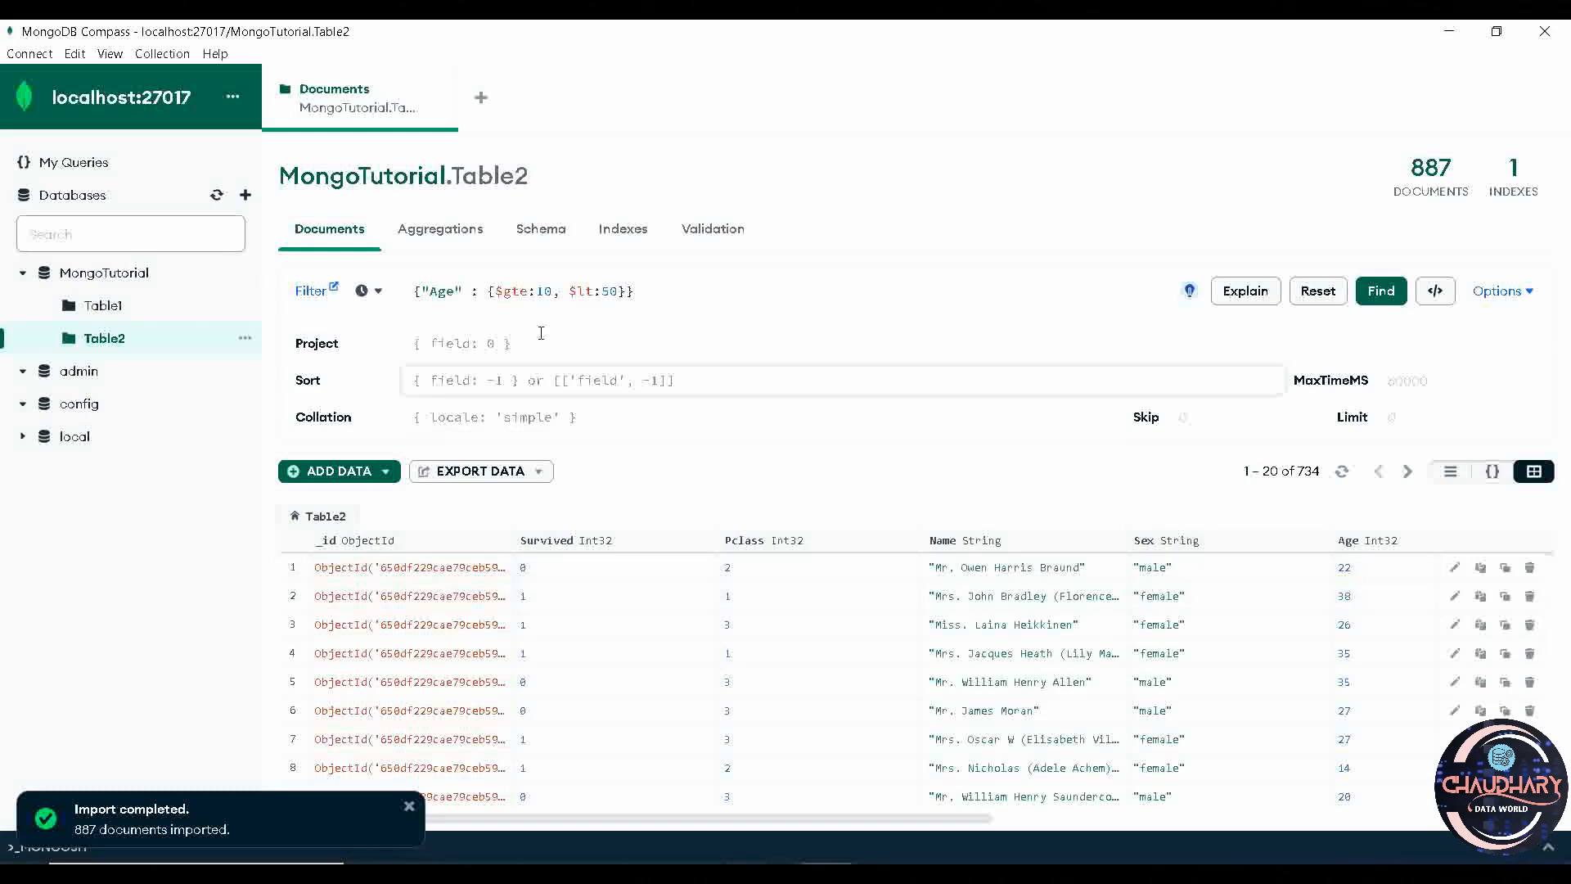
scroll(1434, 662, down, 4)
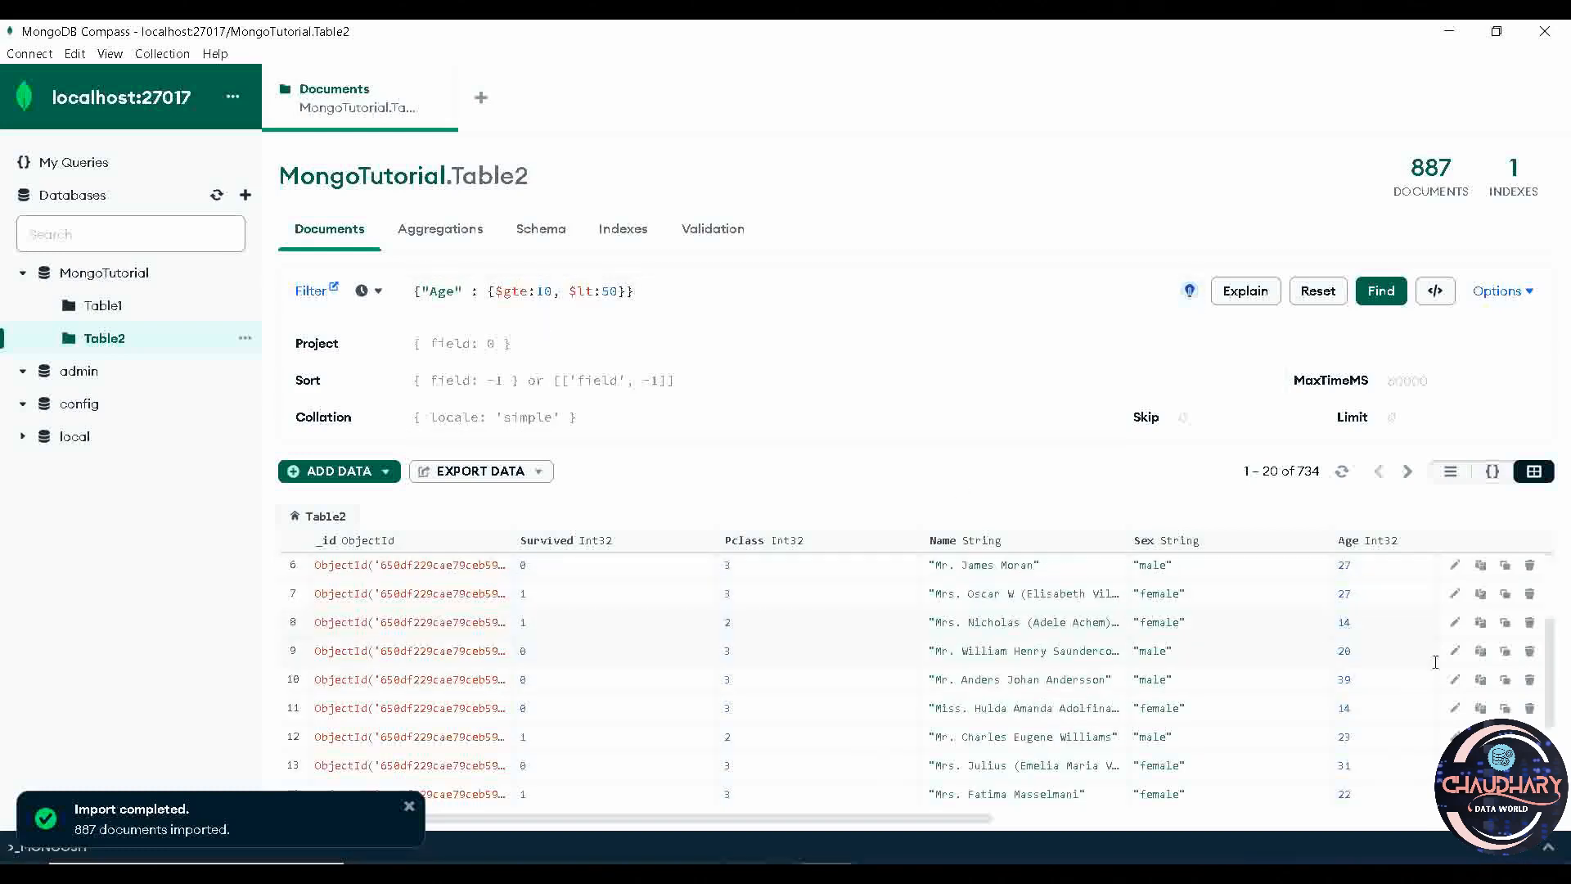
scroll(1434, 662, down, 1)
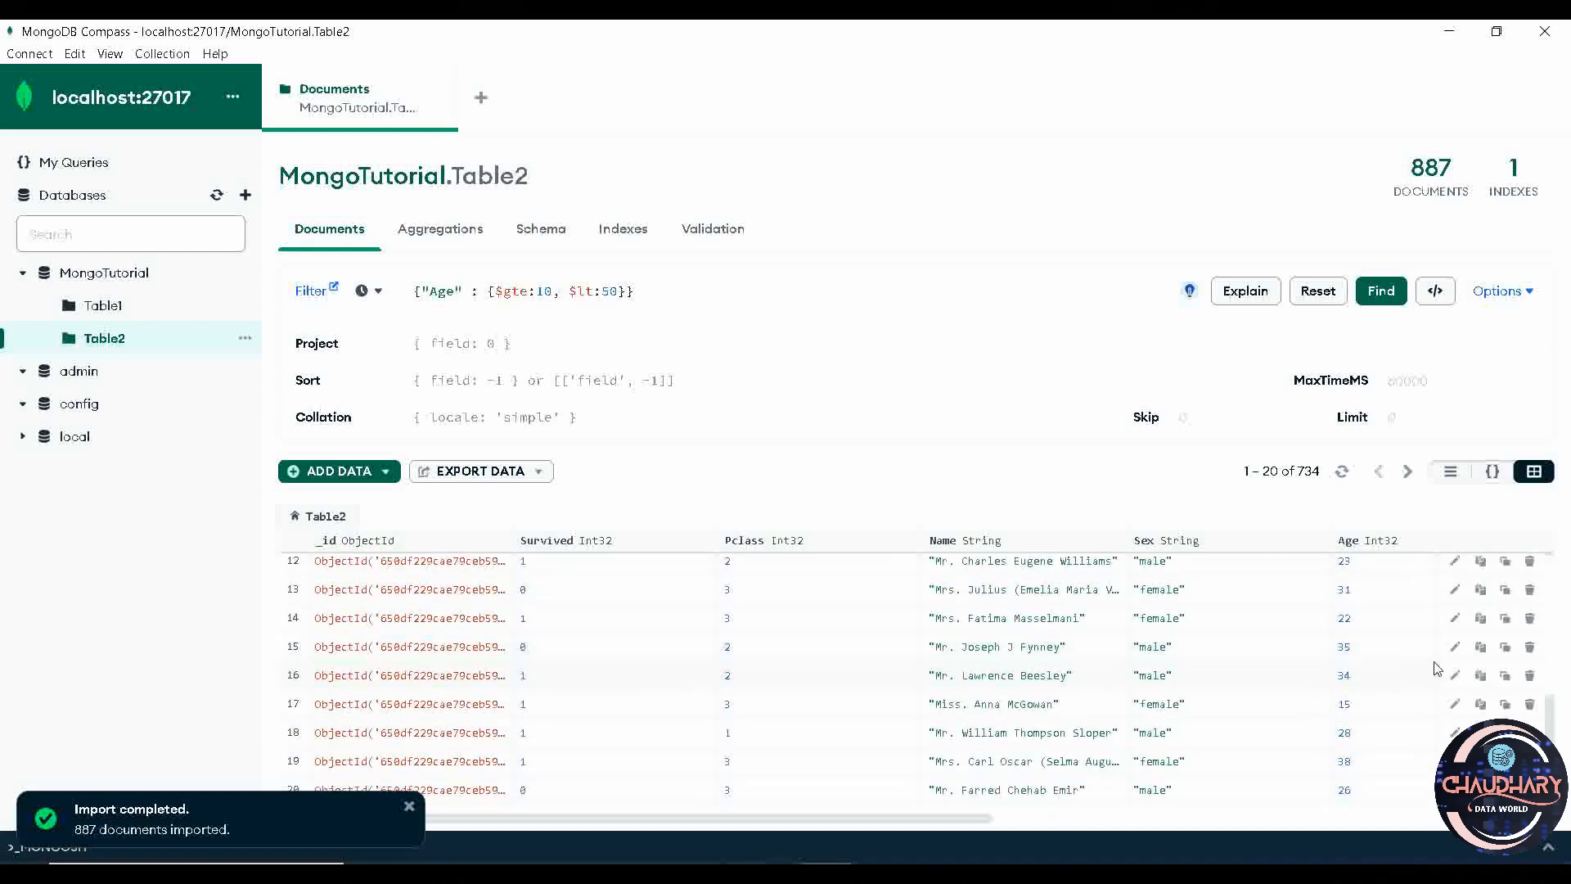
scroll(1436, 665, up, 5)
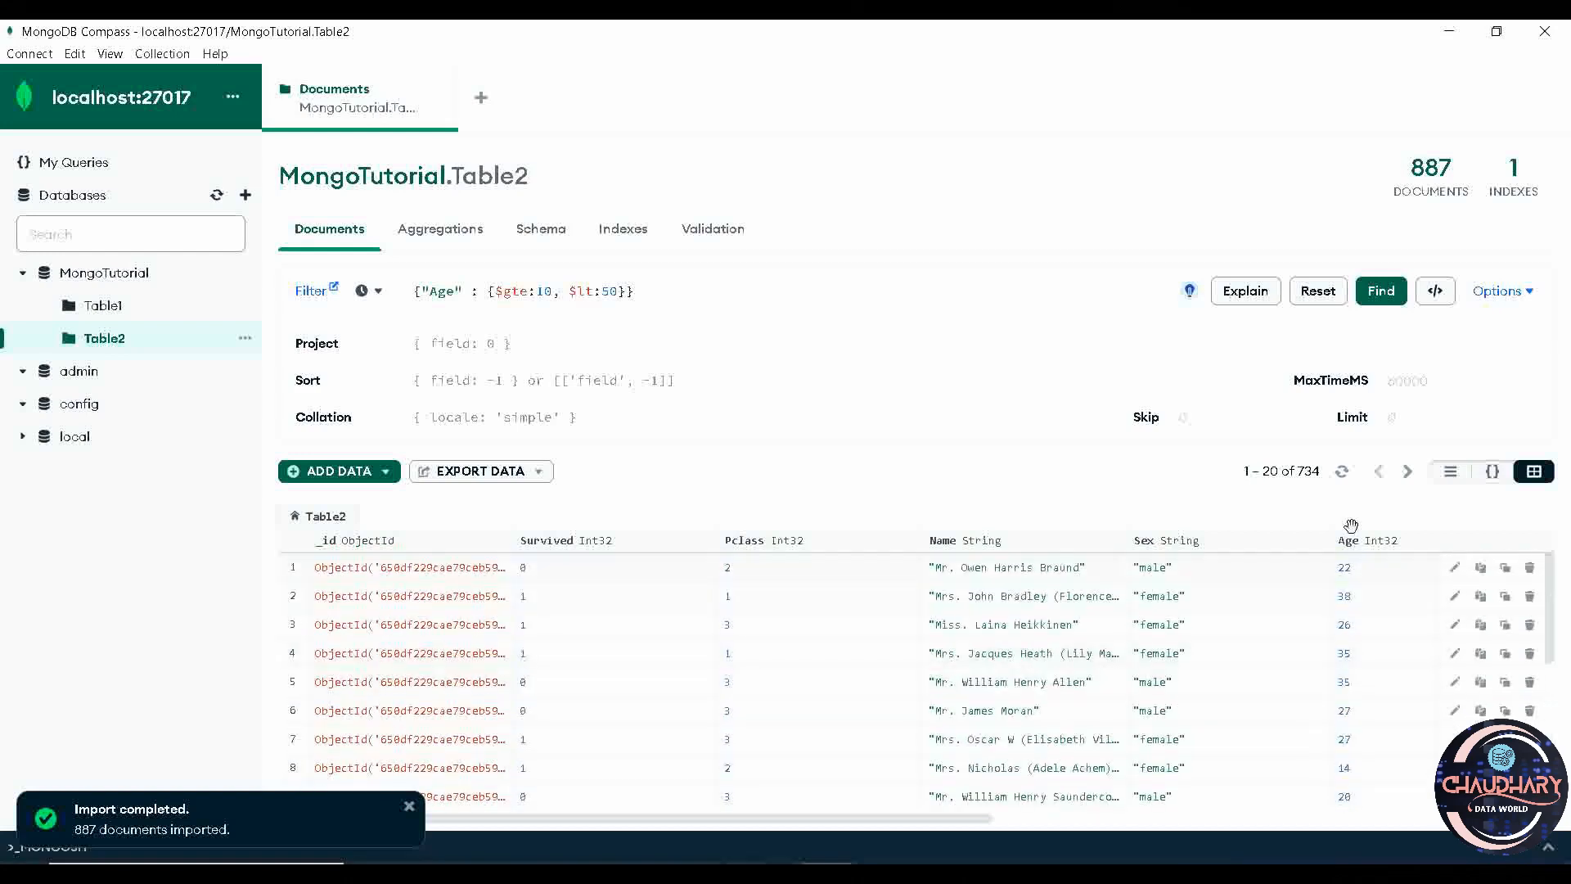
click(1407, 472)
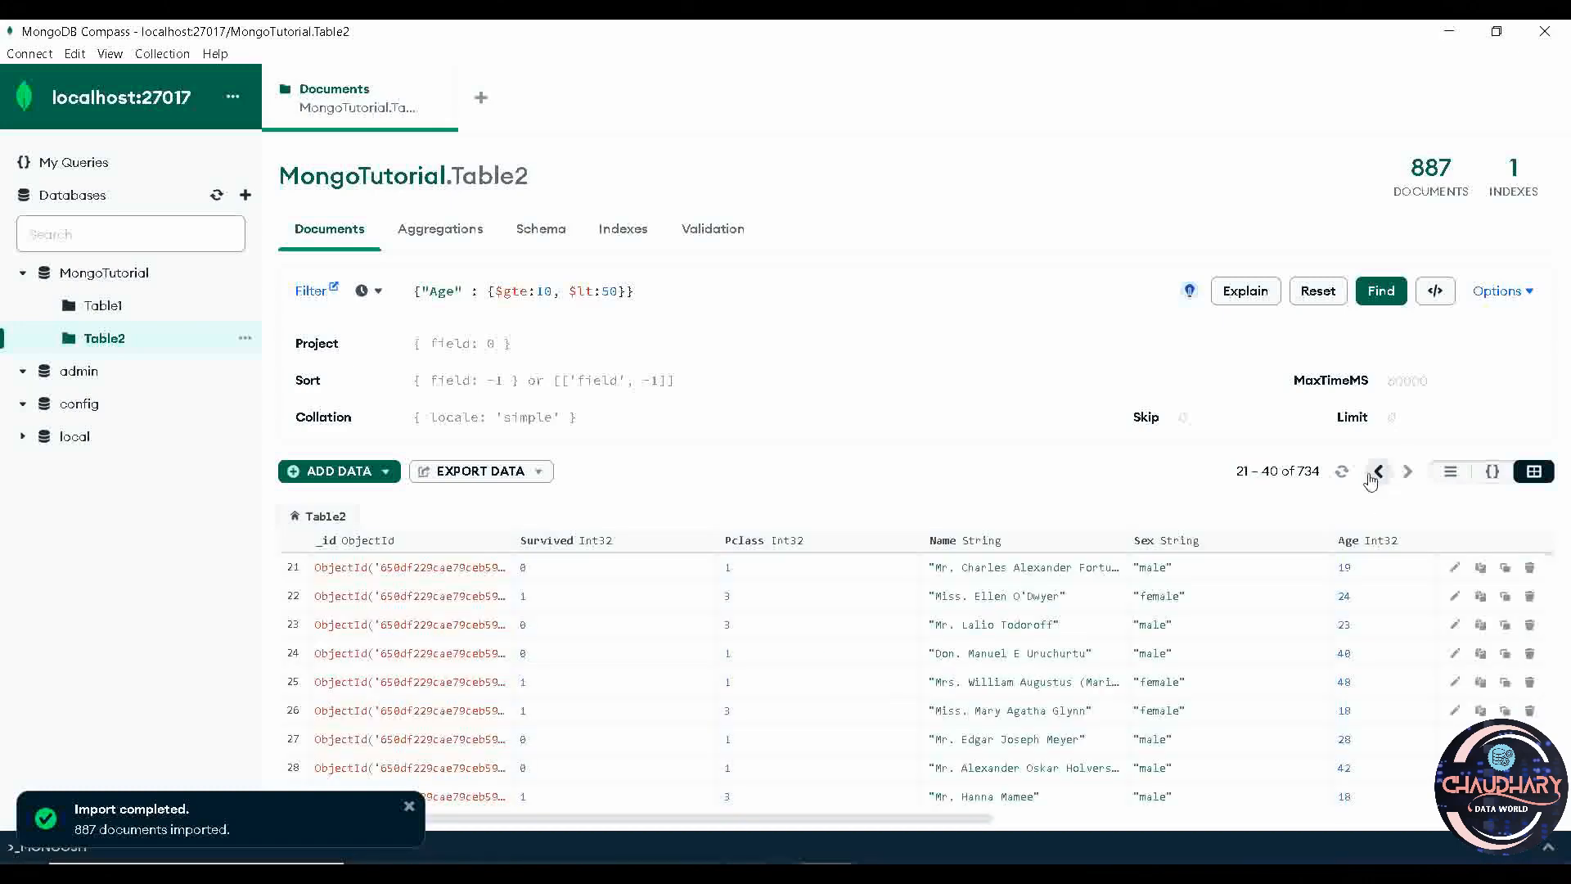
click(1374, 475)
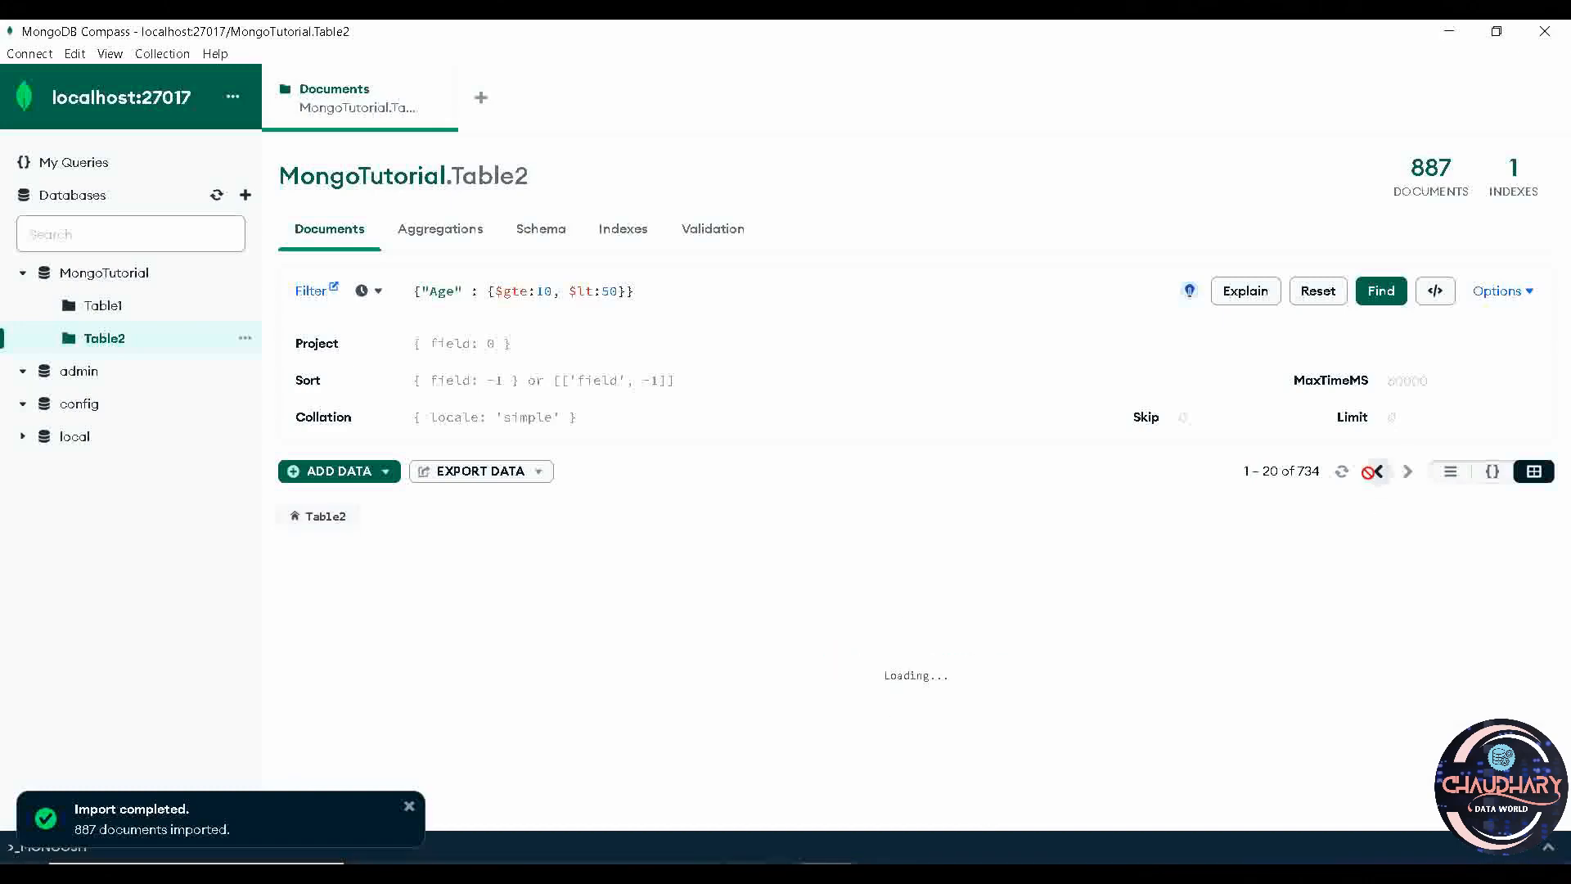
Switch to the PowerPoint slide, revisit the "Greater or Smaller than" queries, and copy the "AND" query {"Survived" : 0, "Sex" : "male"}
key(alt+Tab)
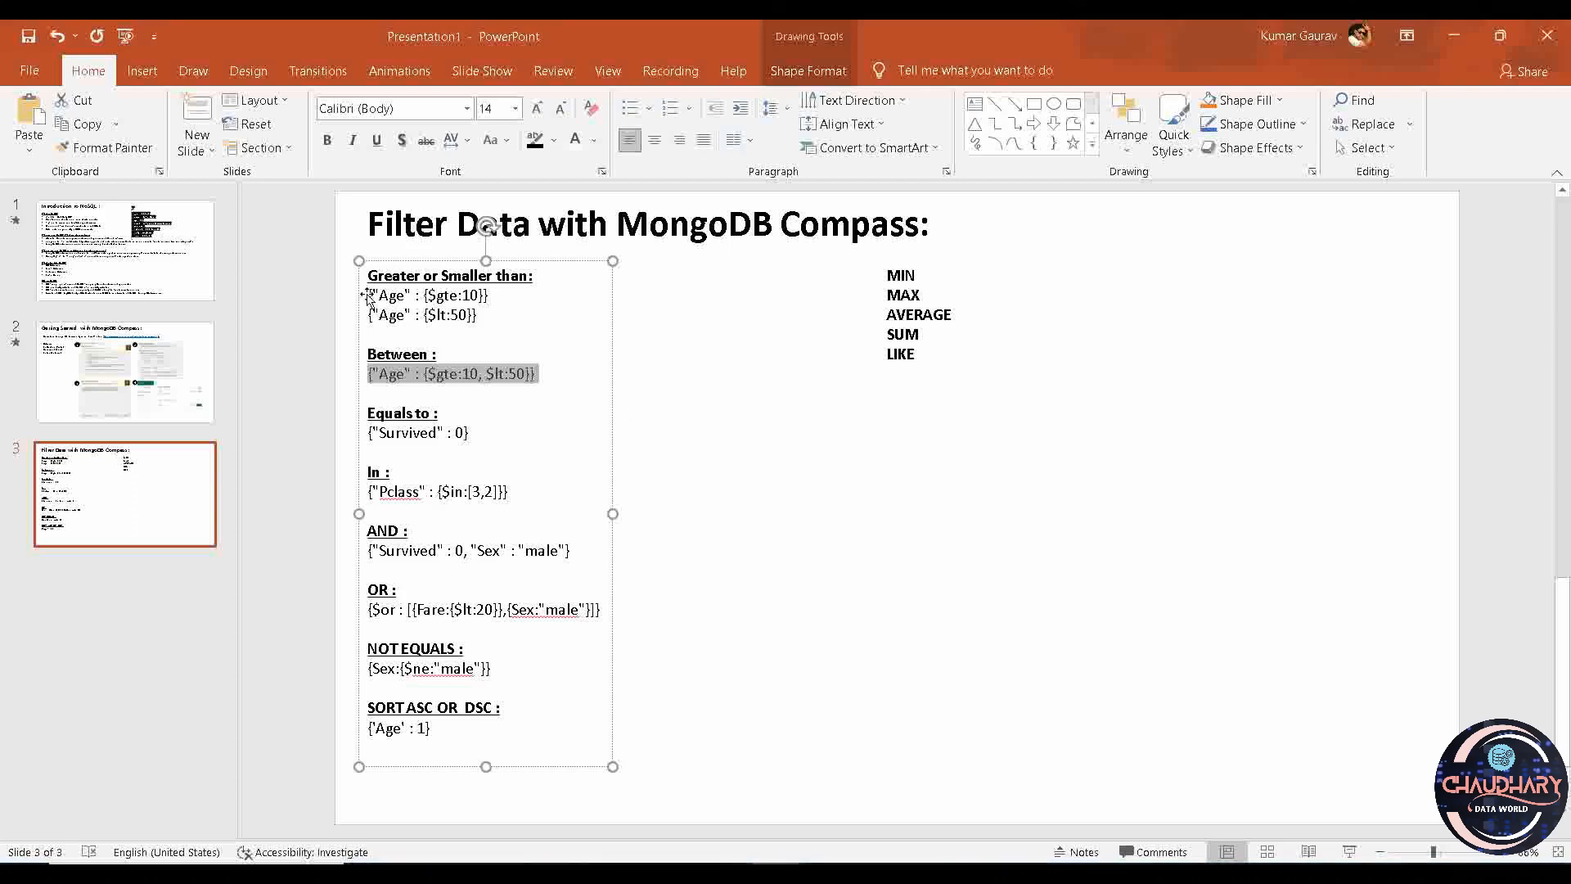
click(507, 294)
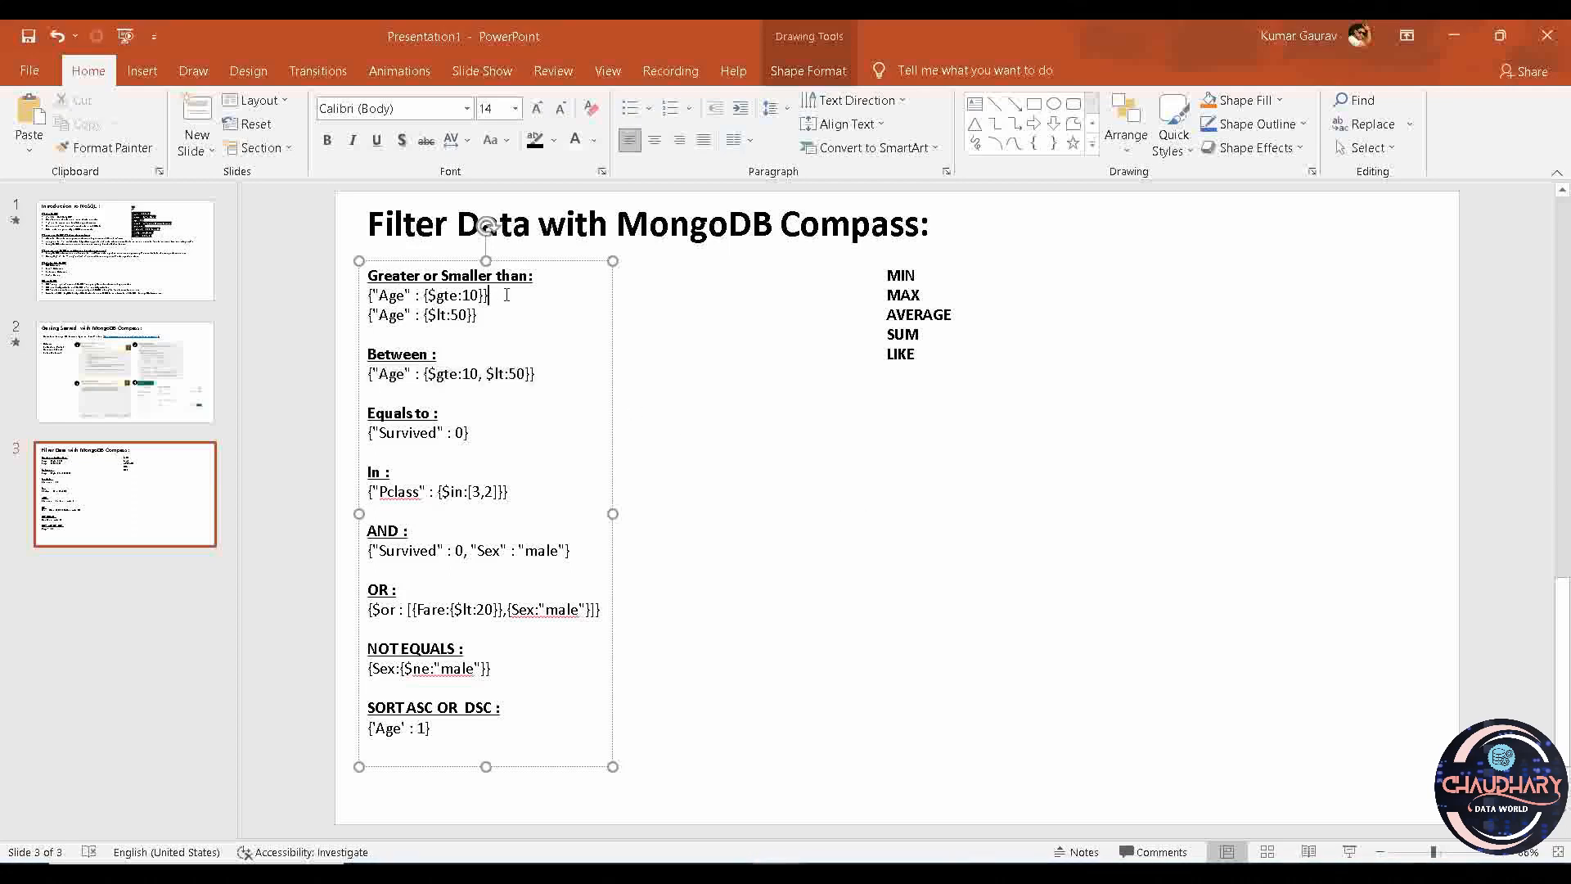
drag(506, 294, 364, 295)
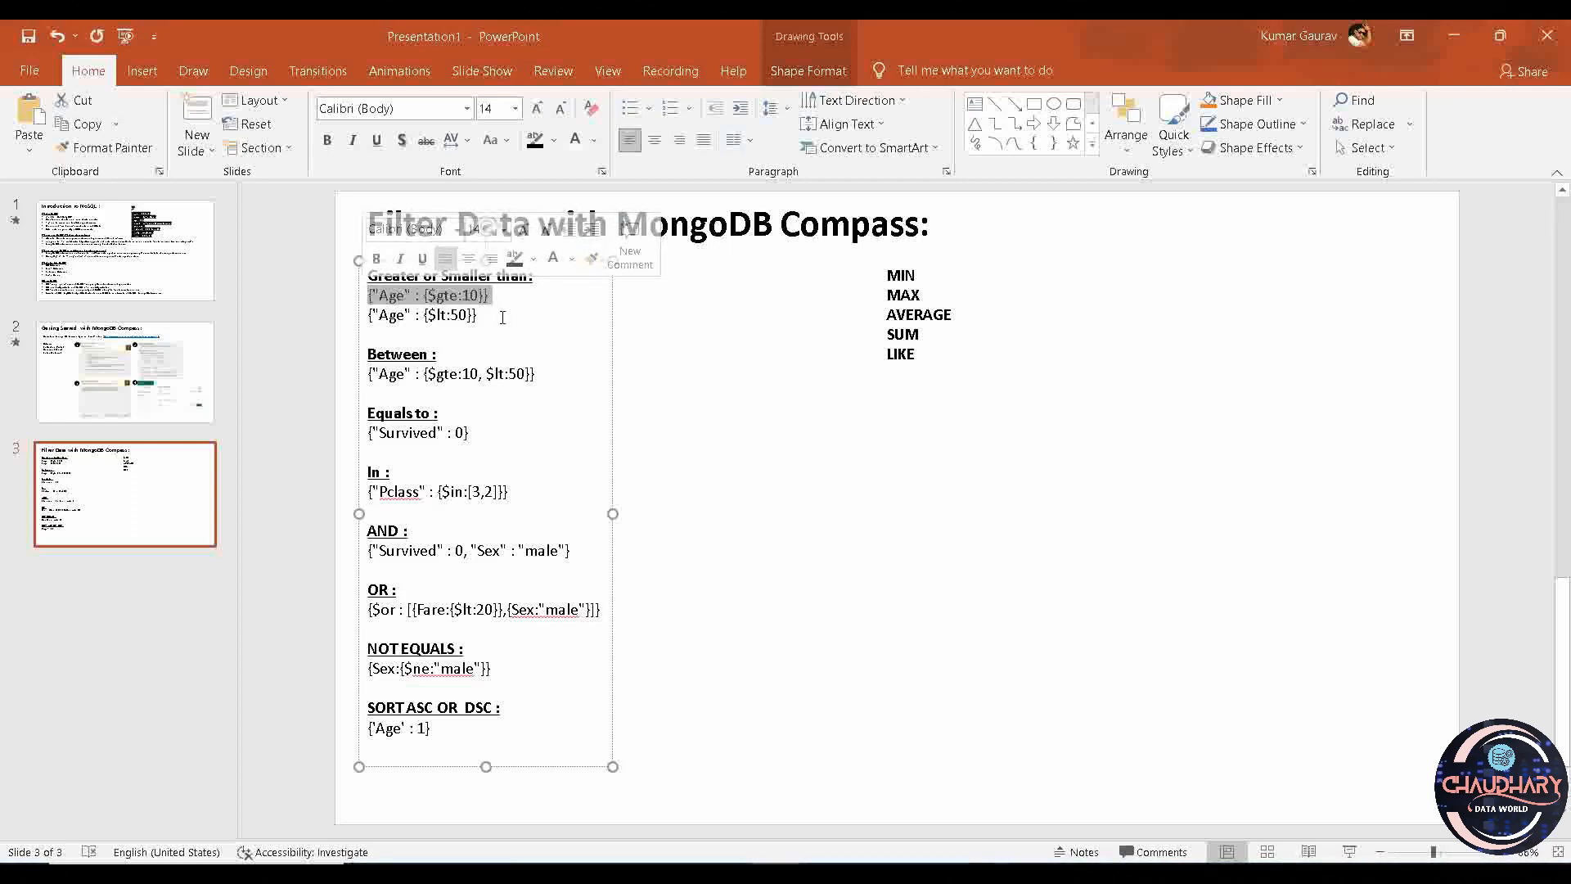
drag(503, 317, 350, 315)
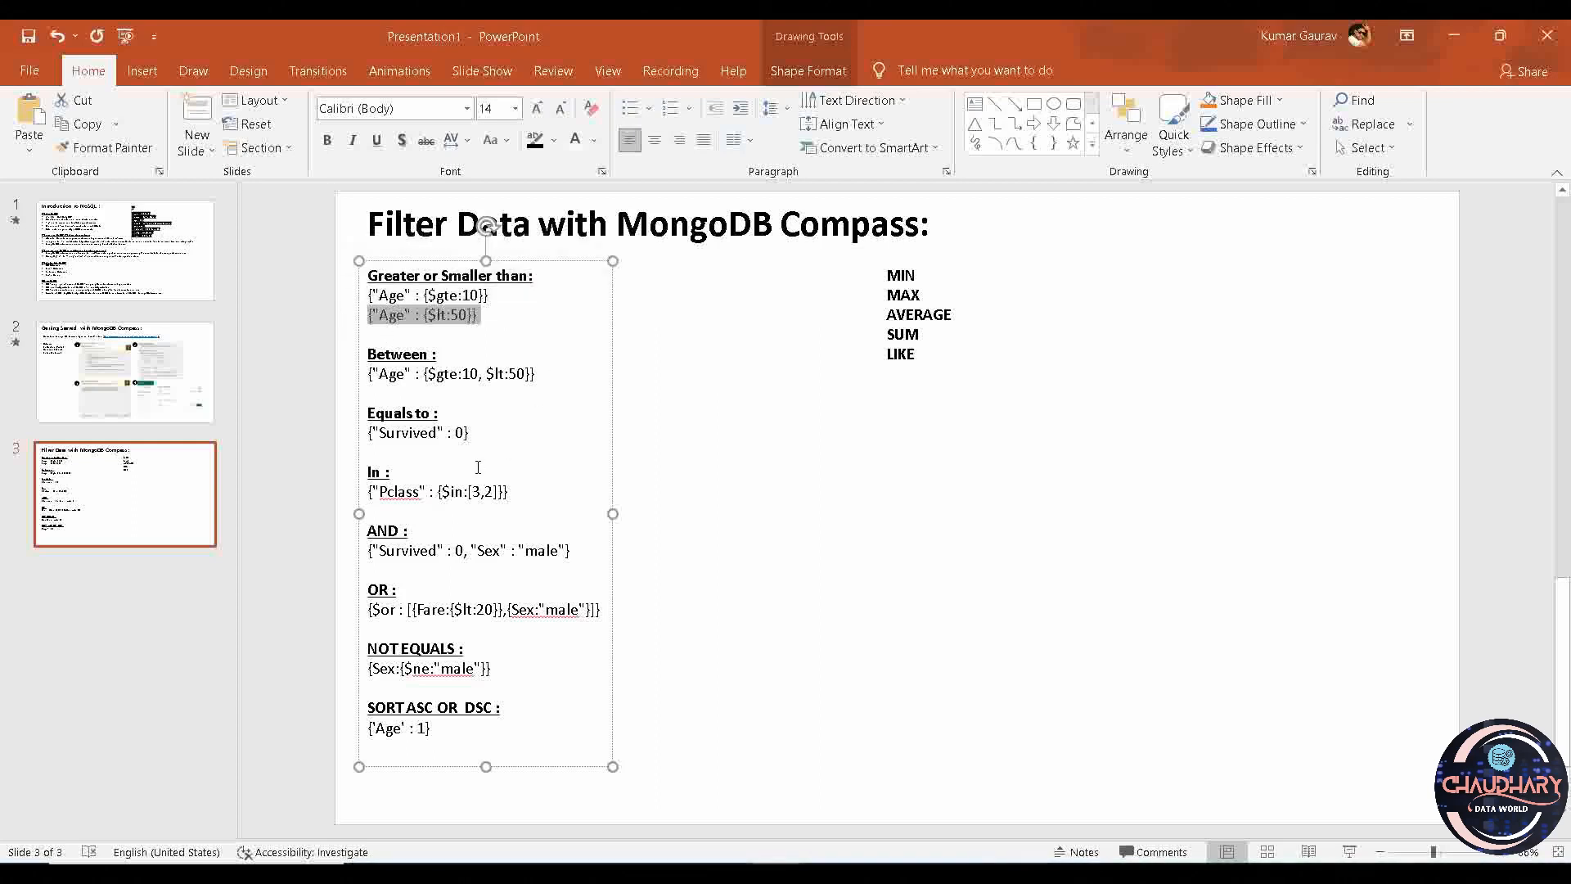
click(574, 553)
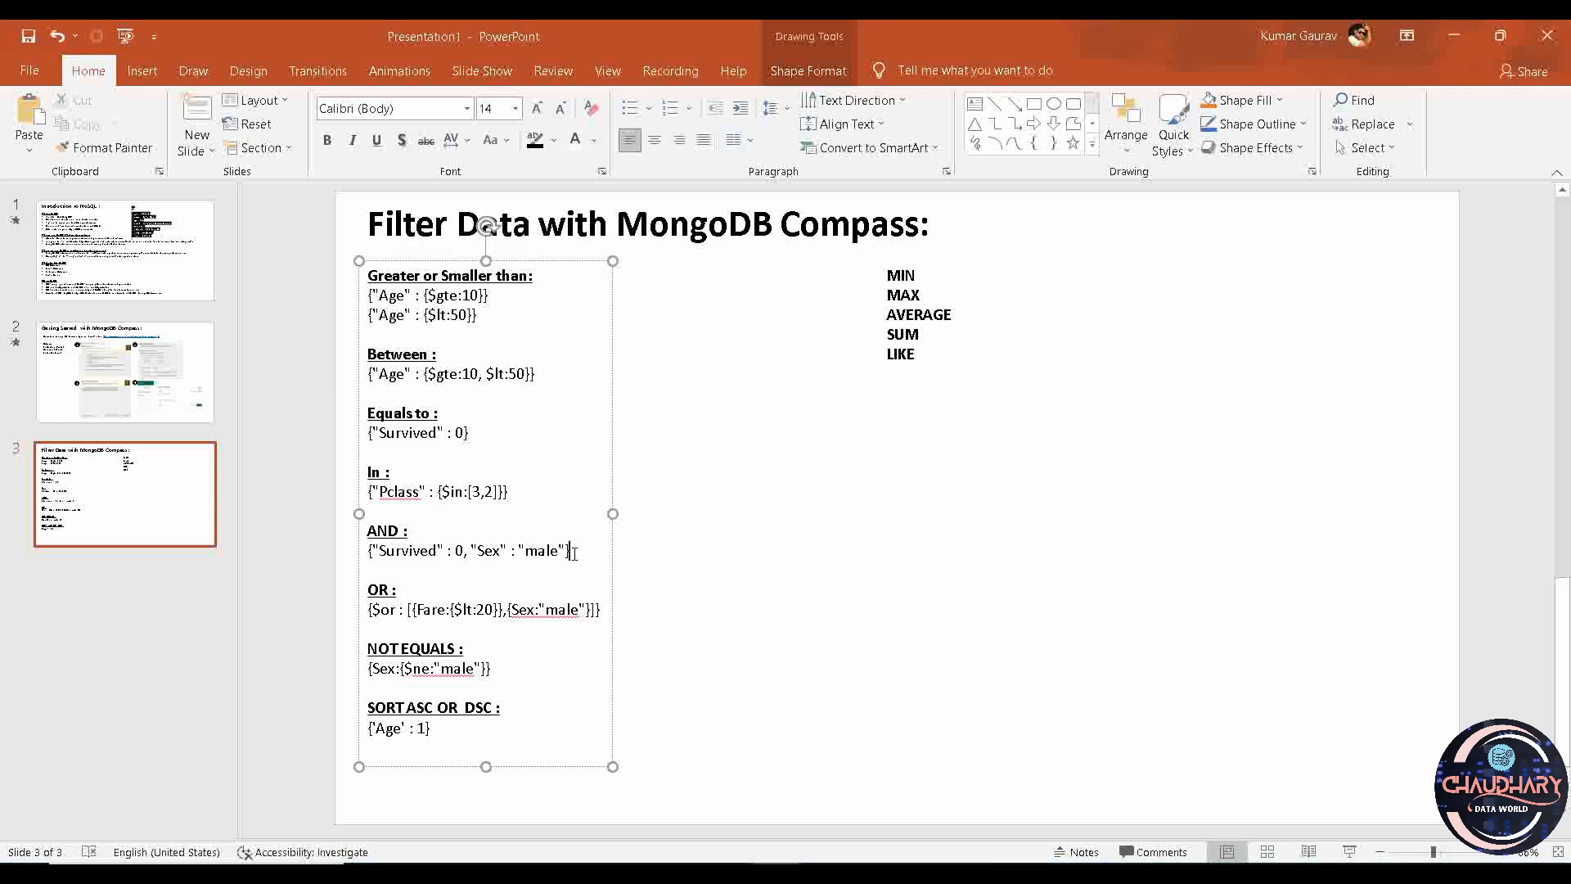
drag(574, 553, 374, 553)
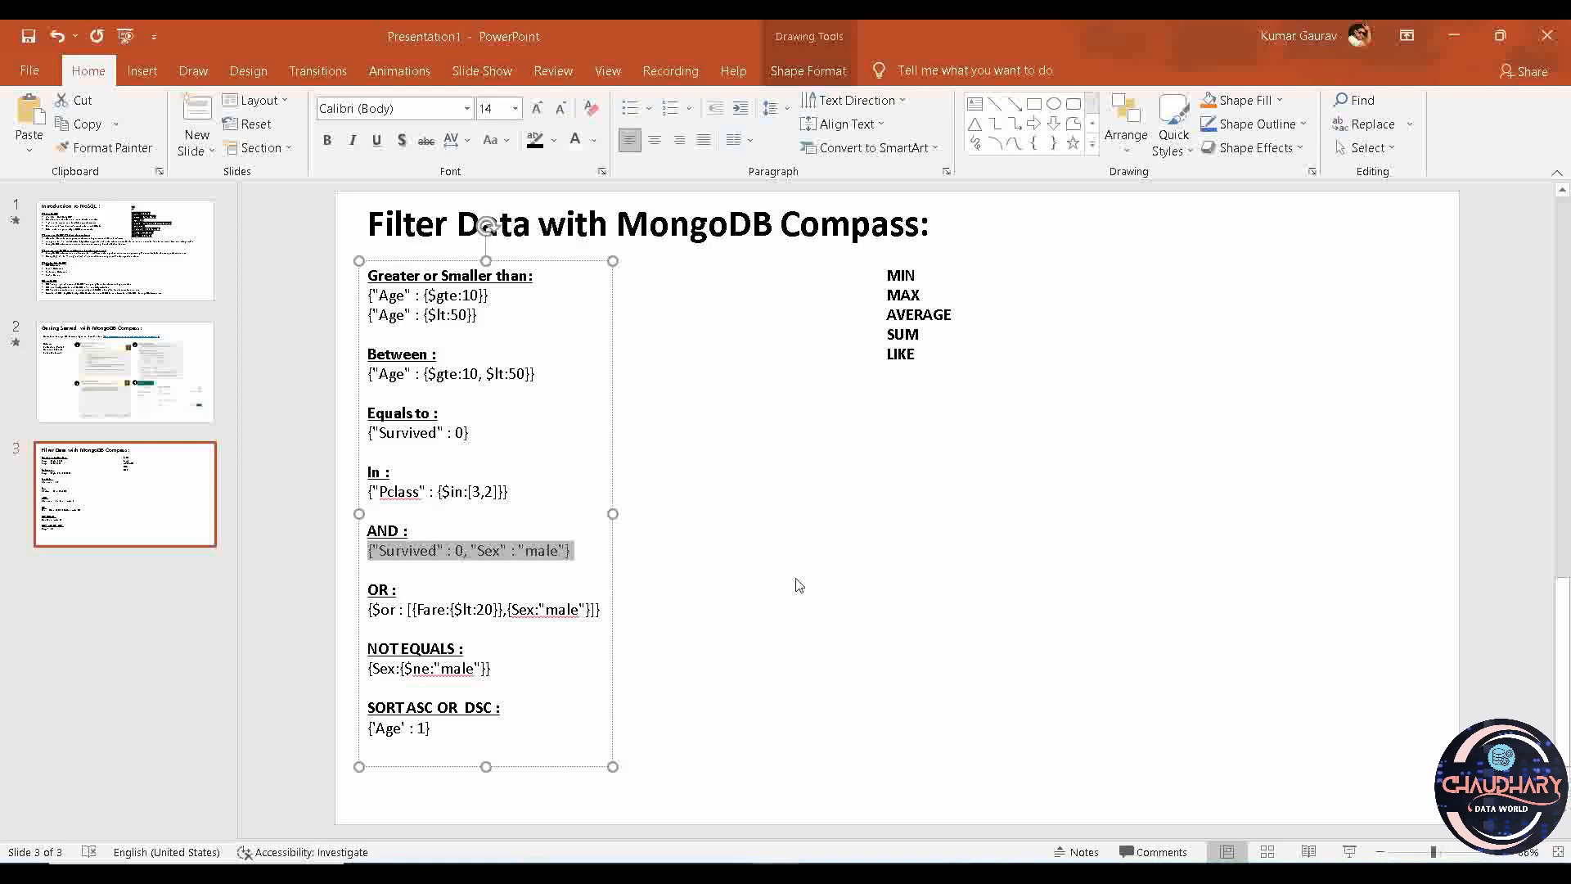
click(472, 554)
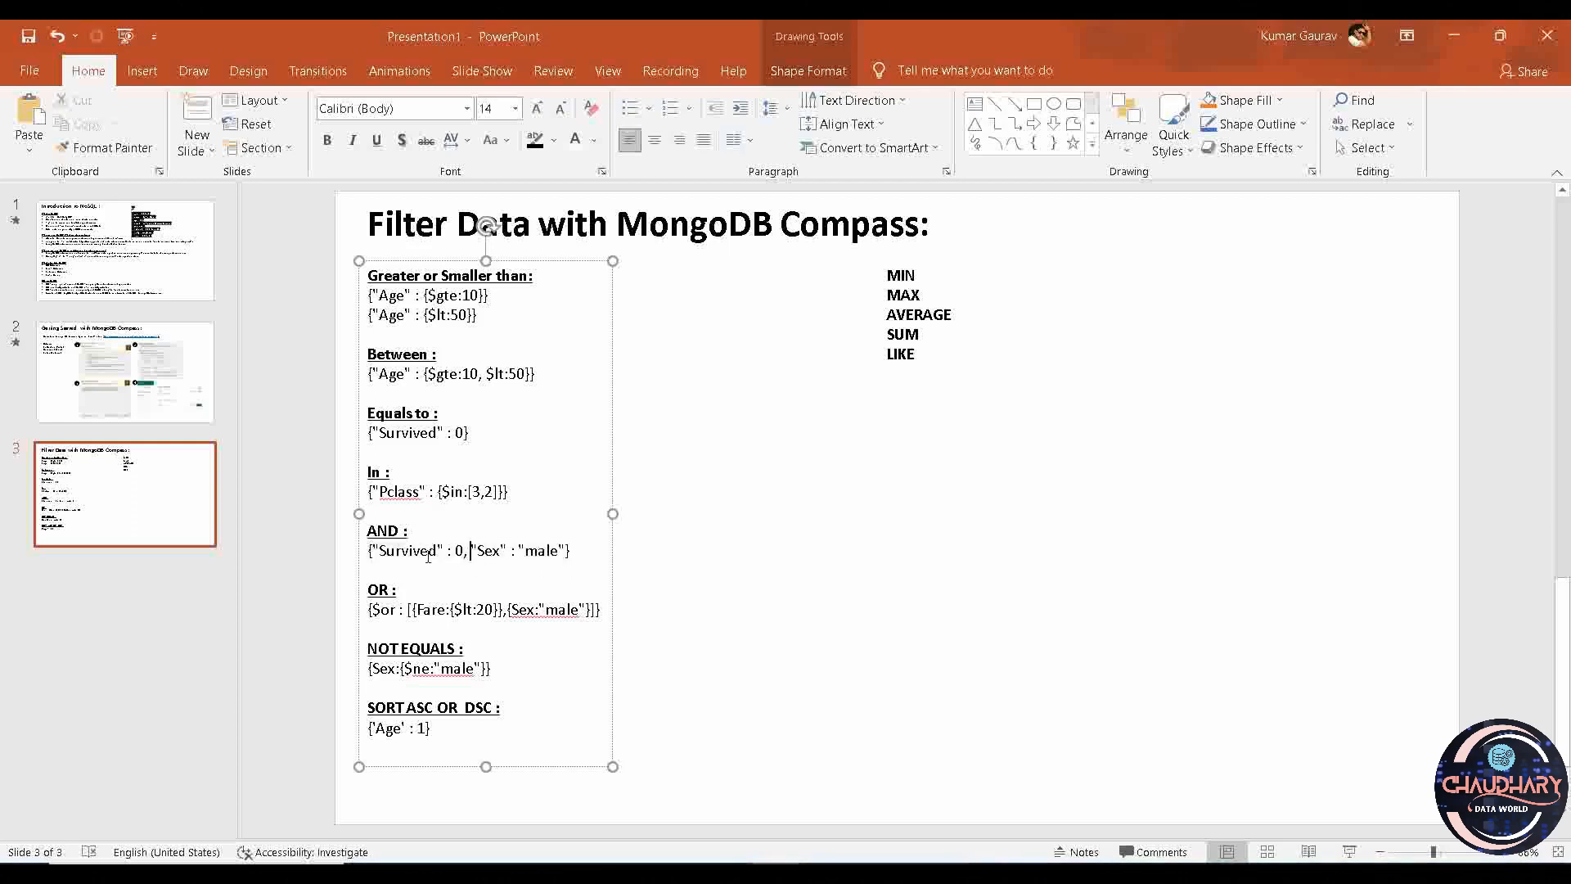
click(365, 556)
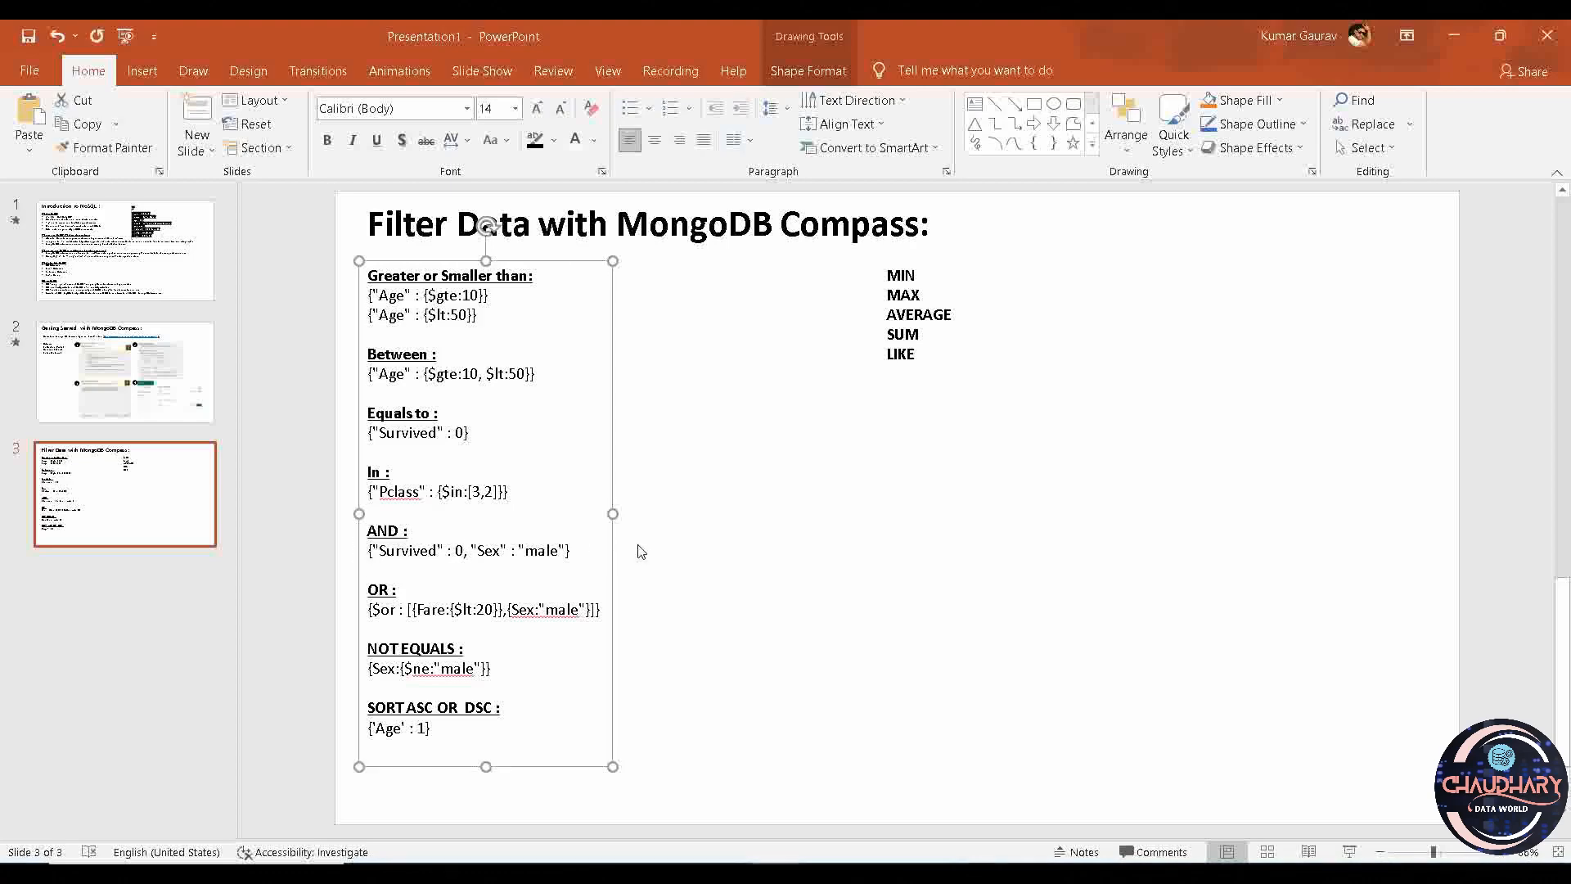
drag(575, 551, 365, 558)
key(ctrl+c)
Return to MongoDB Compass and replace the Table2 query filter with {"Survived" : 0, "Sex" : "male"}, without a trailing empty line
key(alt+Tab)
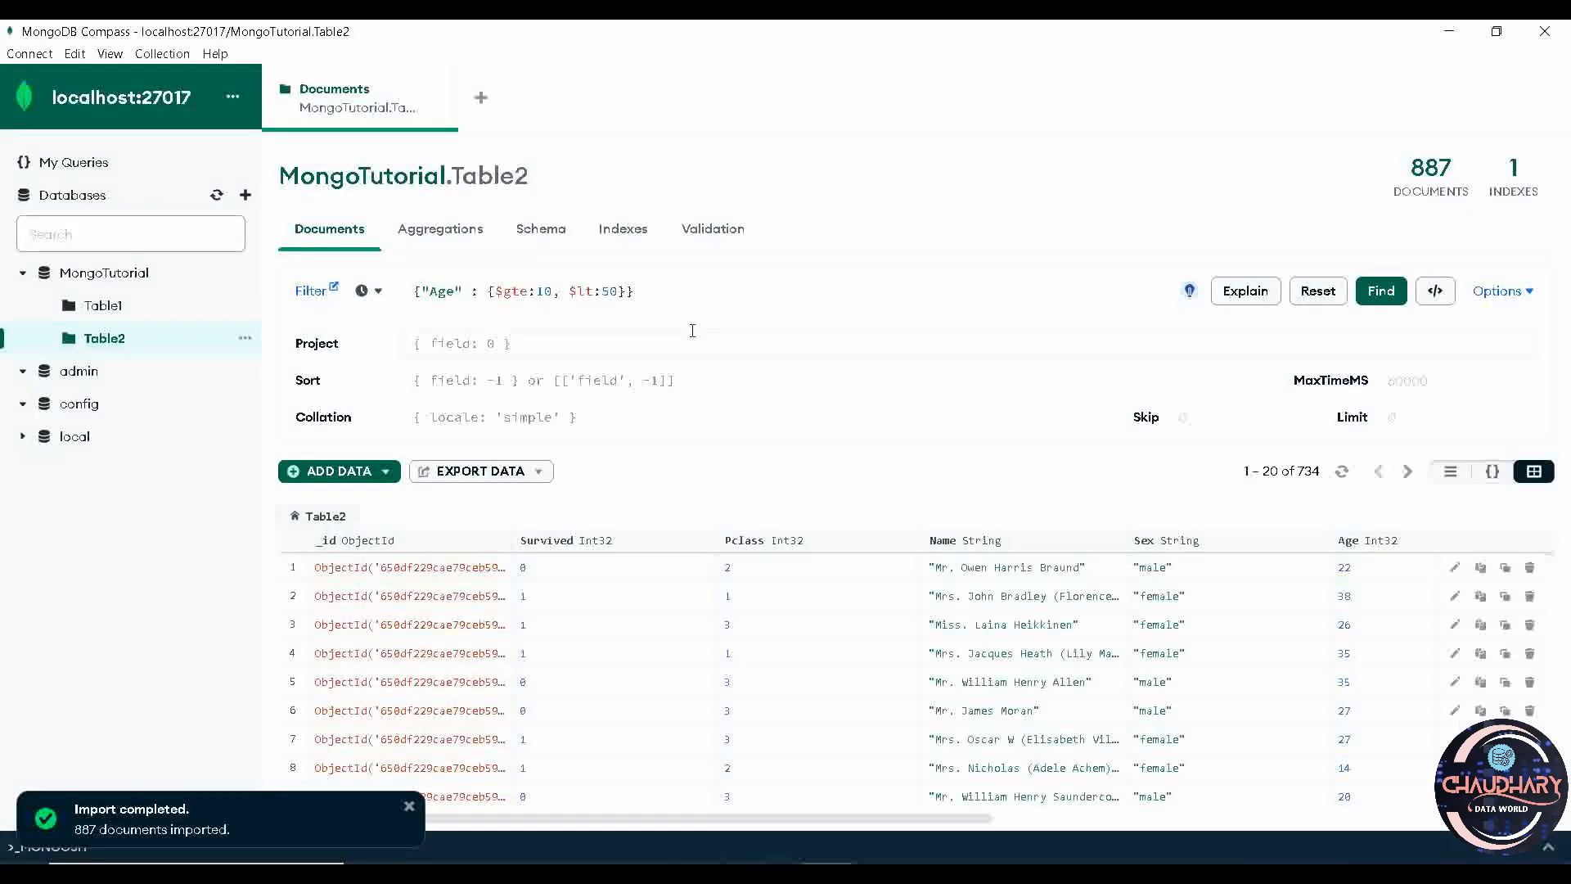
key(ctrl+a)
key(ctrl+a)
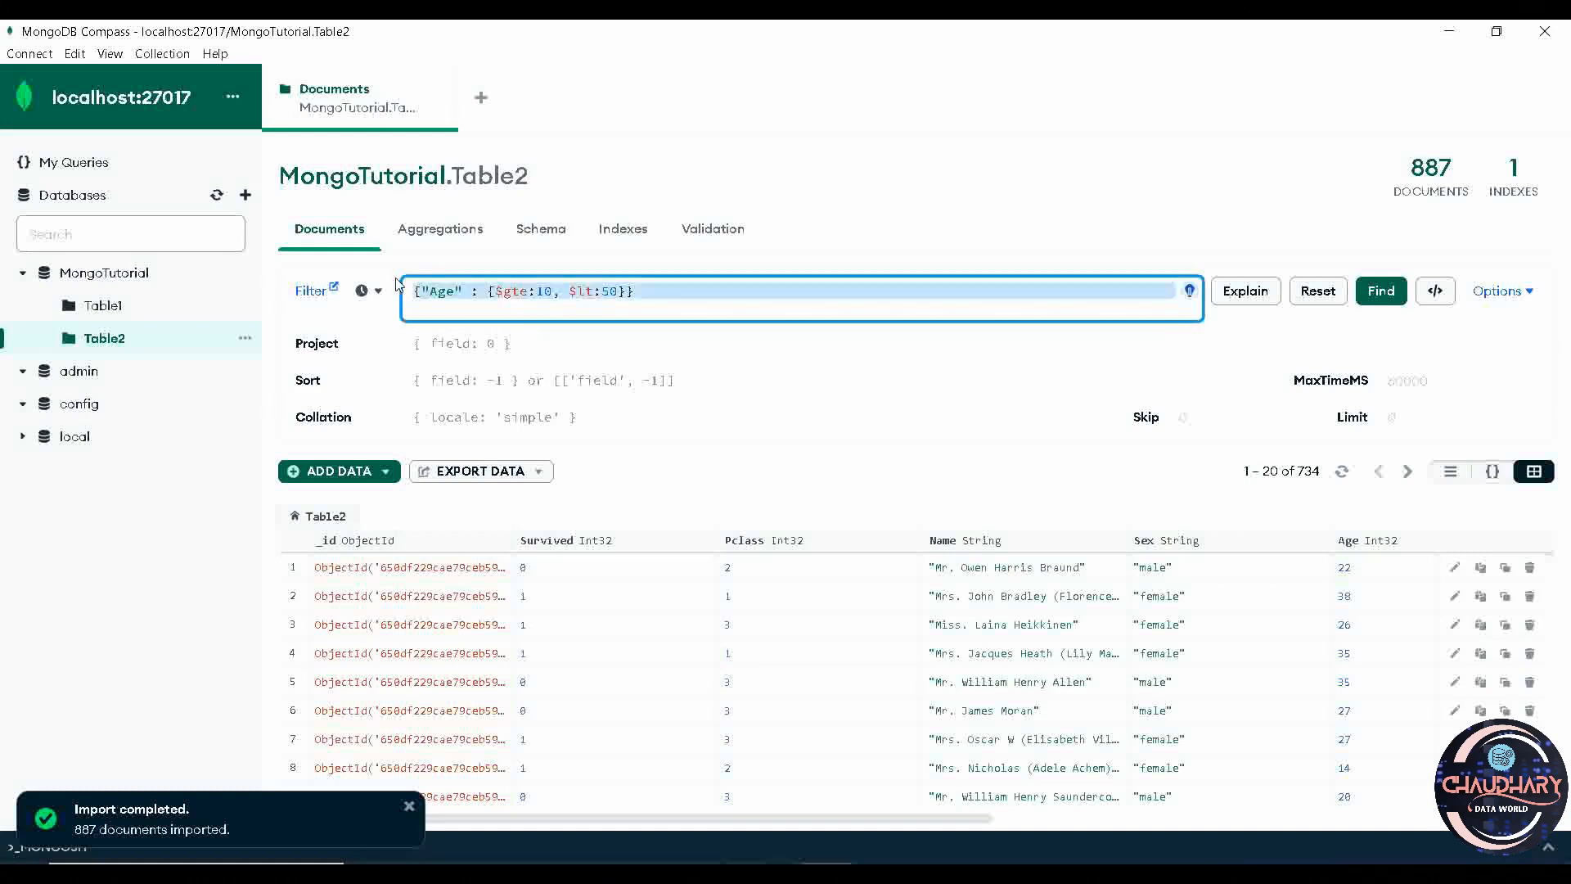
key(ctrl+v)
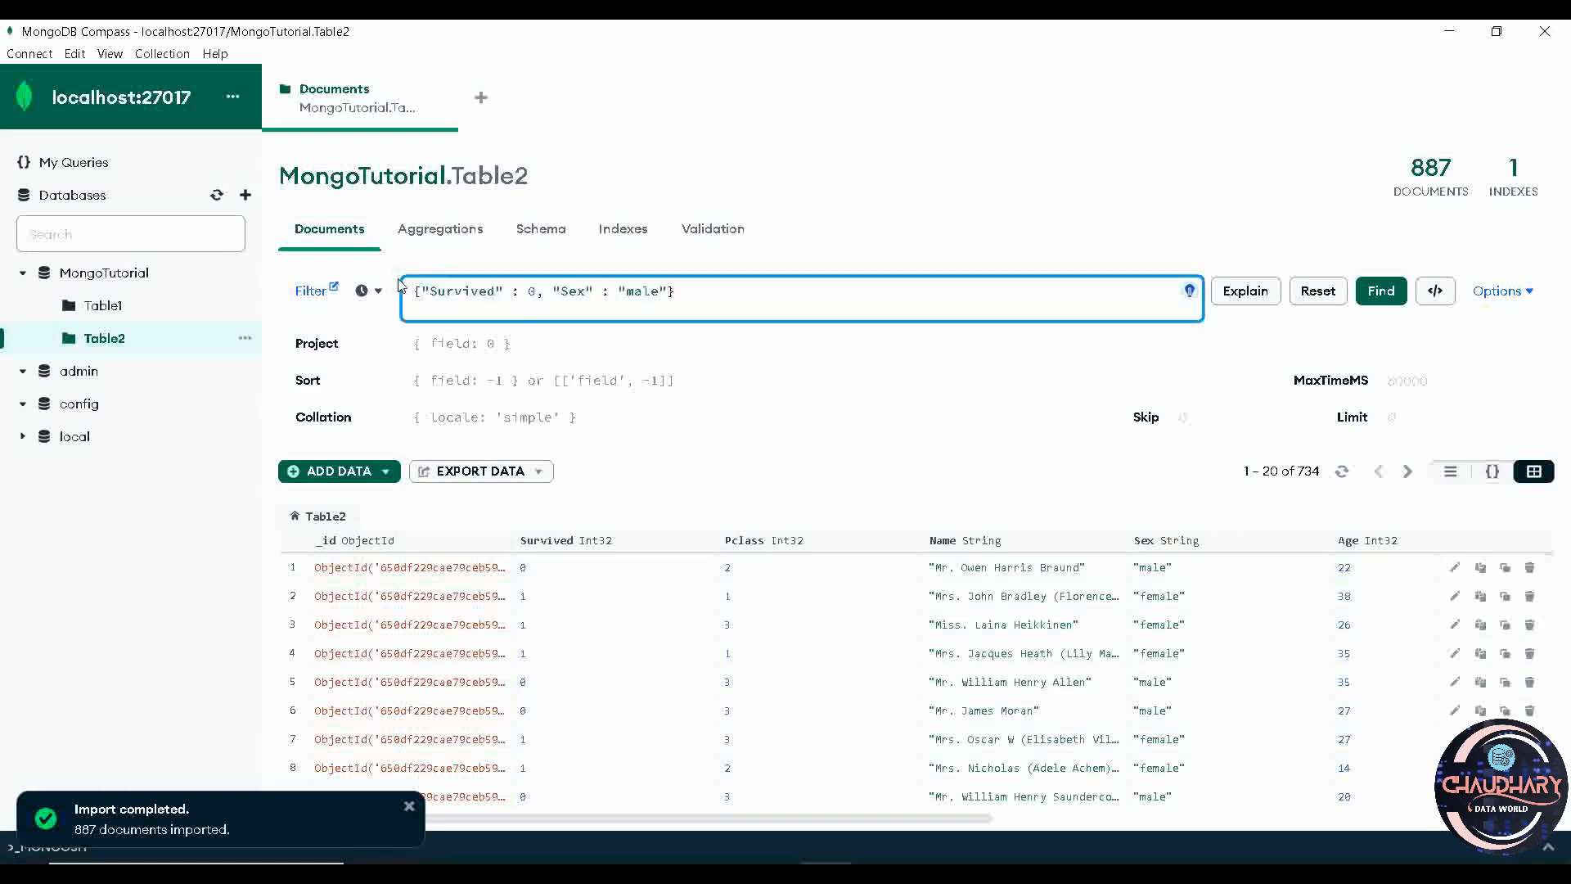
key(BackSpace)
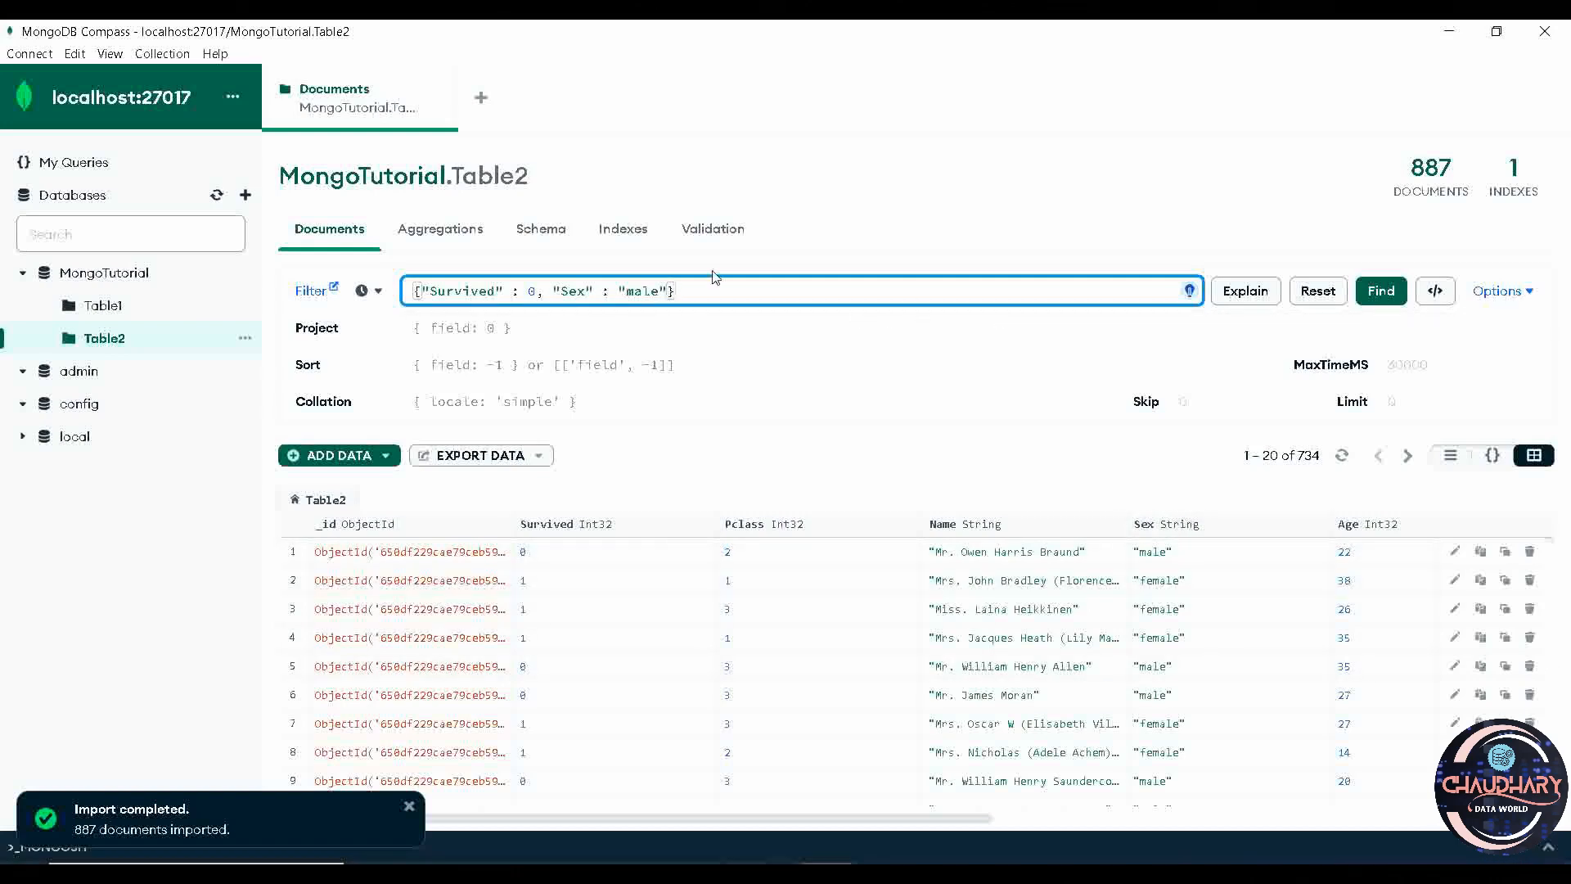
Run the combined Survived and Sex filter on Table2 and look through the Survived and Sex values of the returned documents
drag(676, 291, 383, 304)
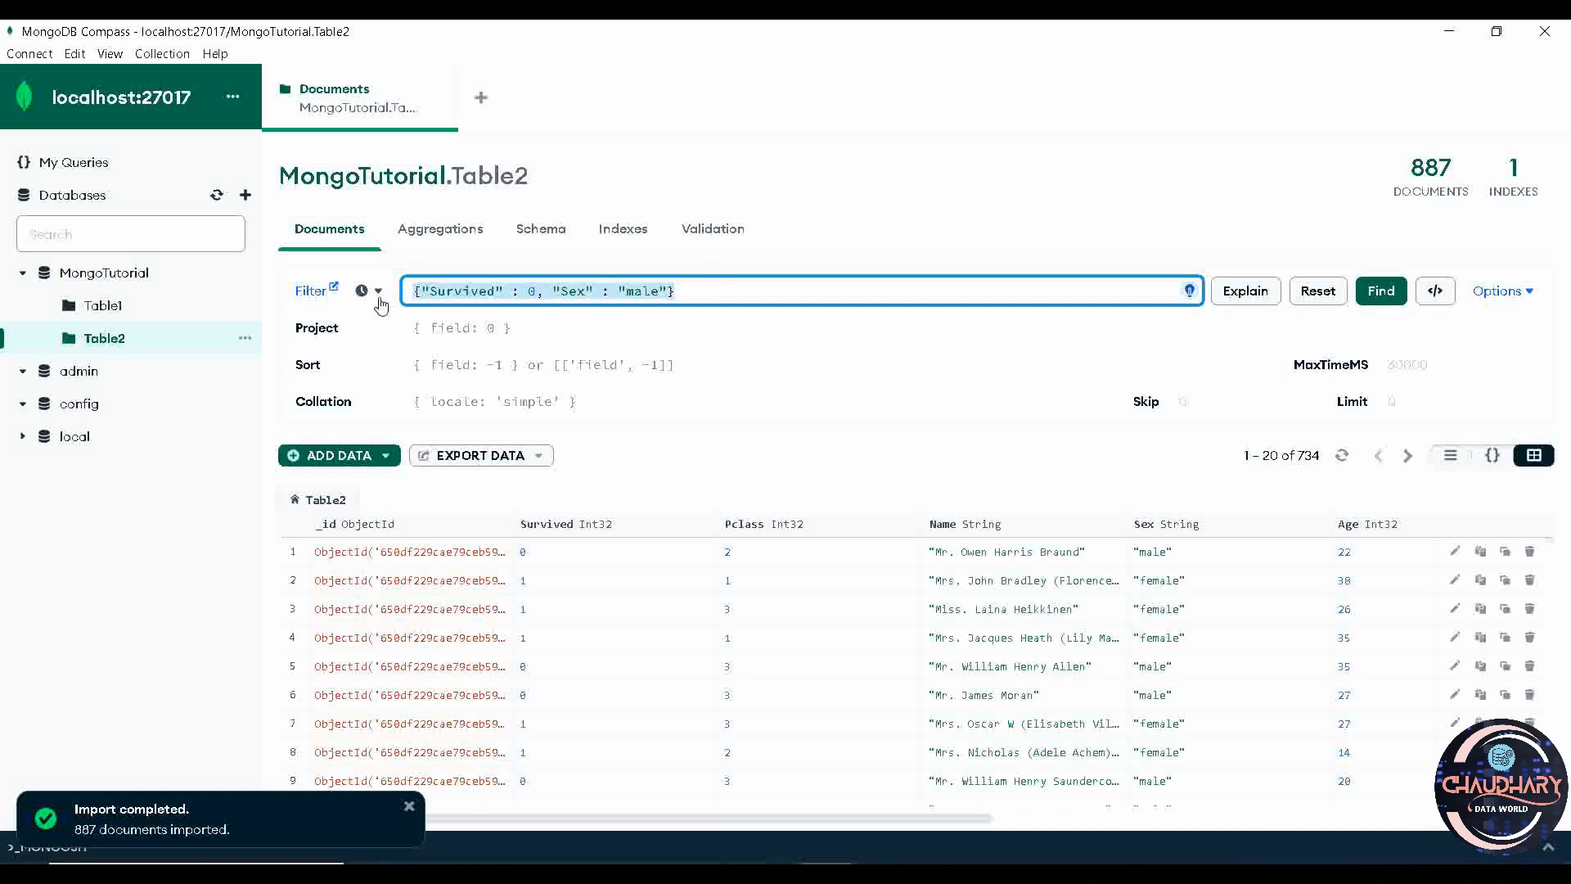
click(1383, 301)
click(1381, 297)
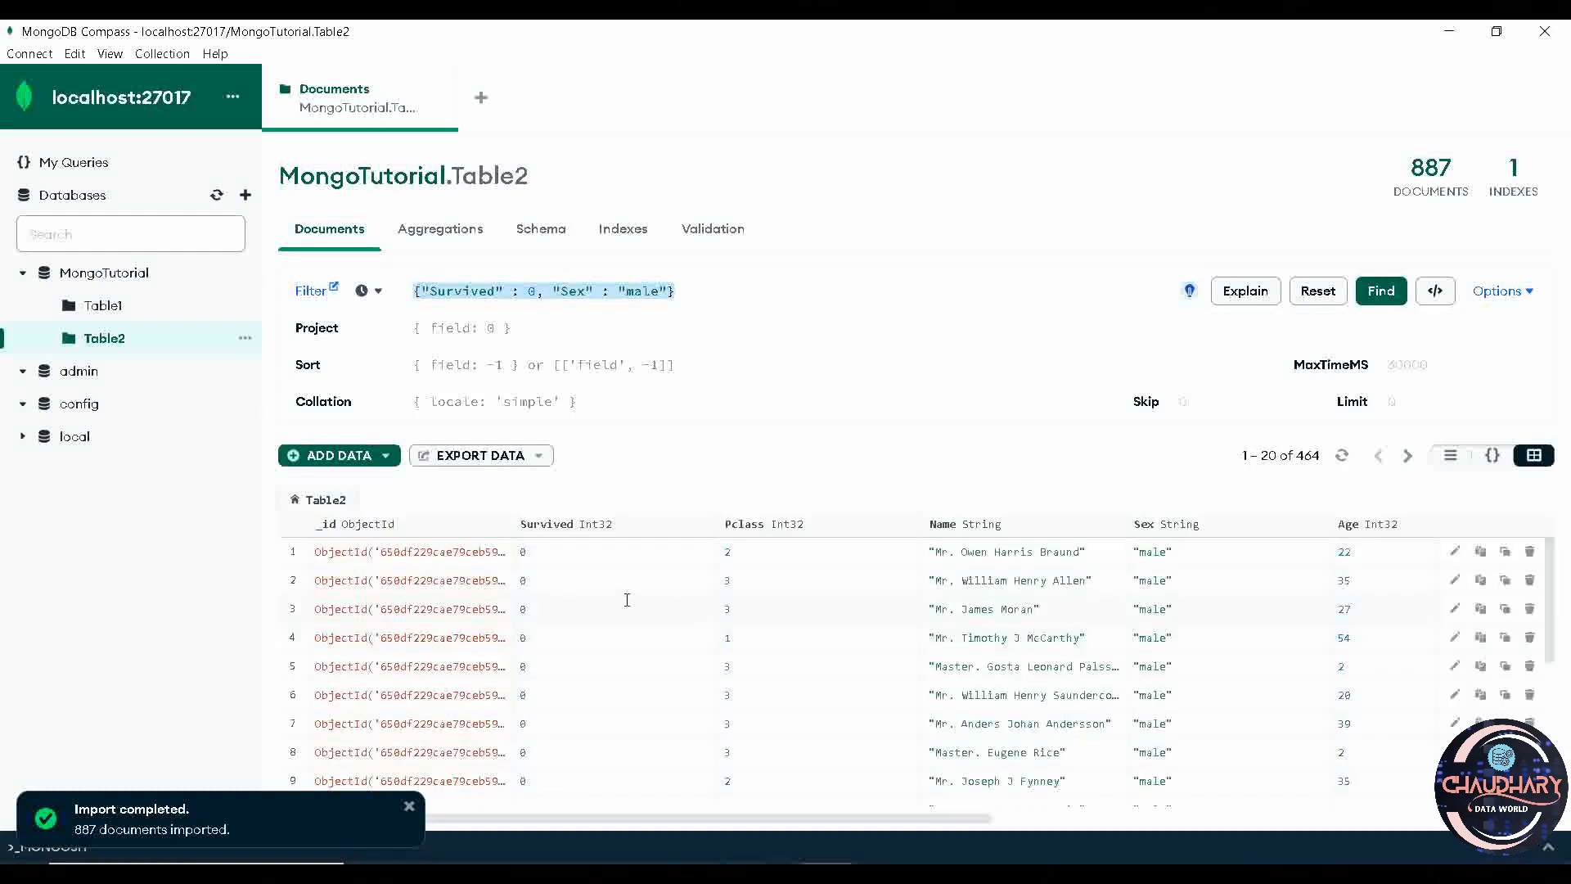
scroll(614, 665, down, 4)
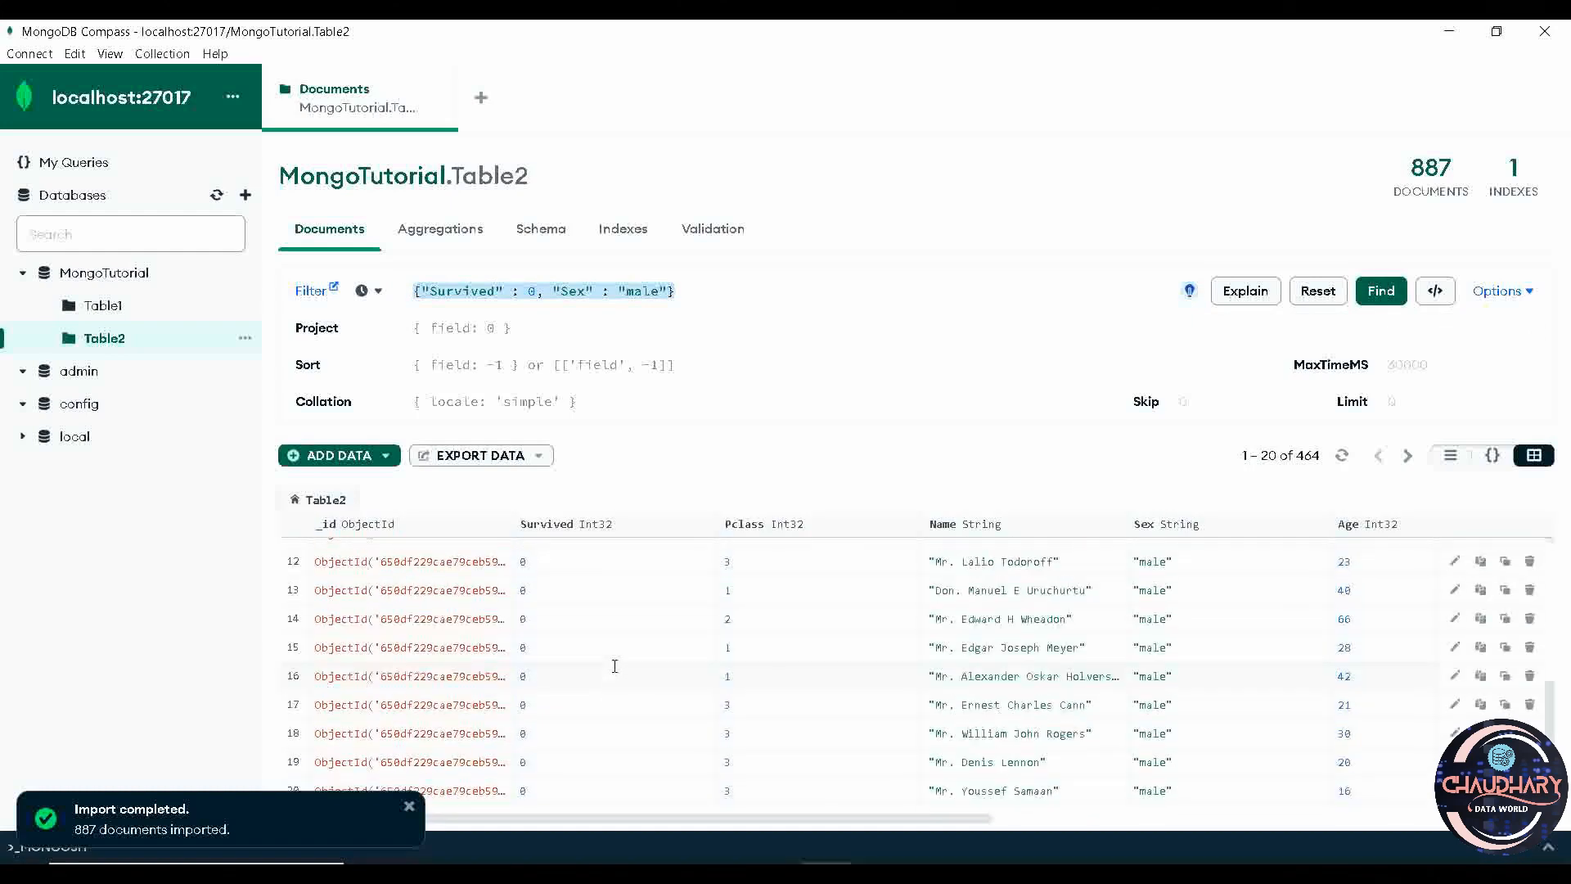
scroll(615, 665, up, 4)
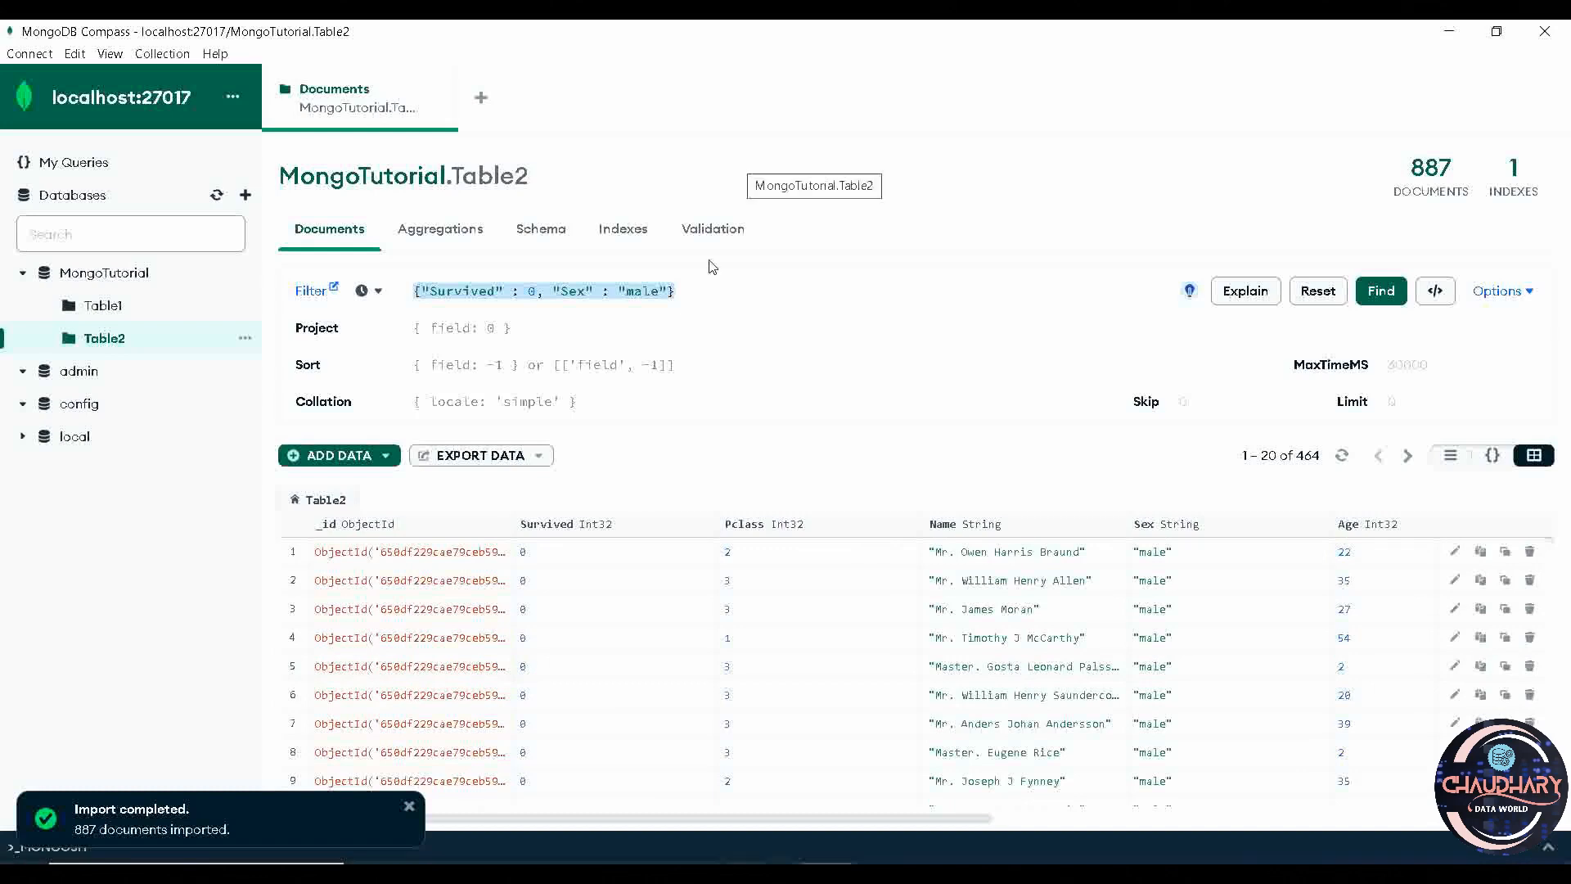
scroll(652, 622, down, 4)
scroll(653, 627, up, 3)
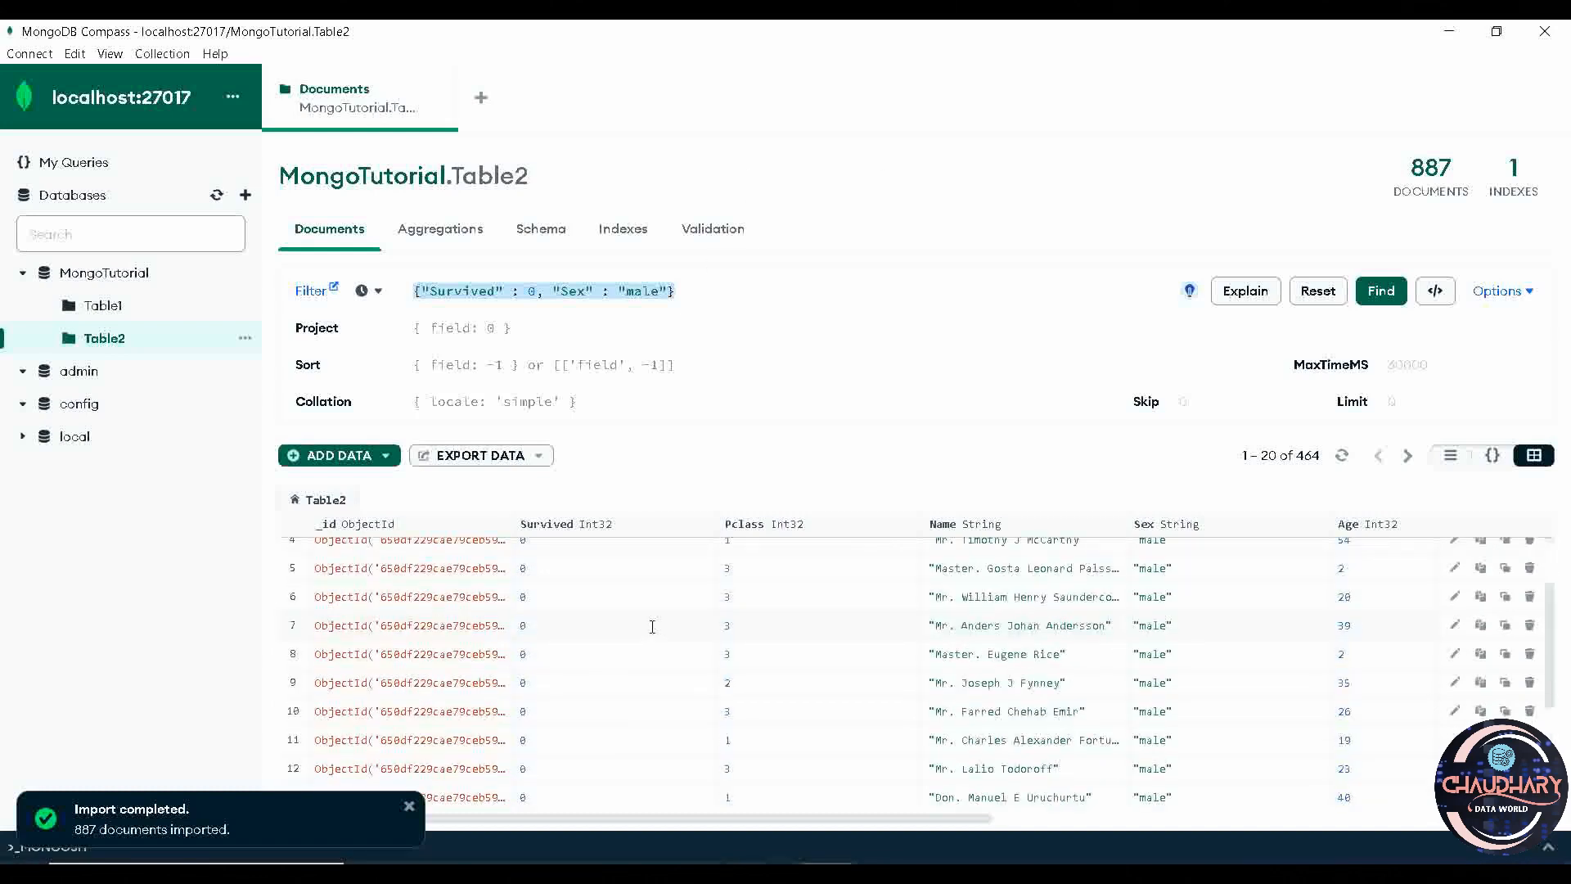
scroll(652, 627, up, 1)
scroll(1225, 607, down, 1)
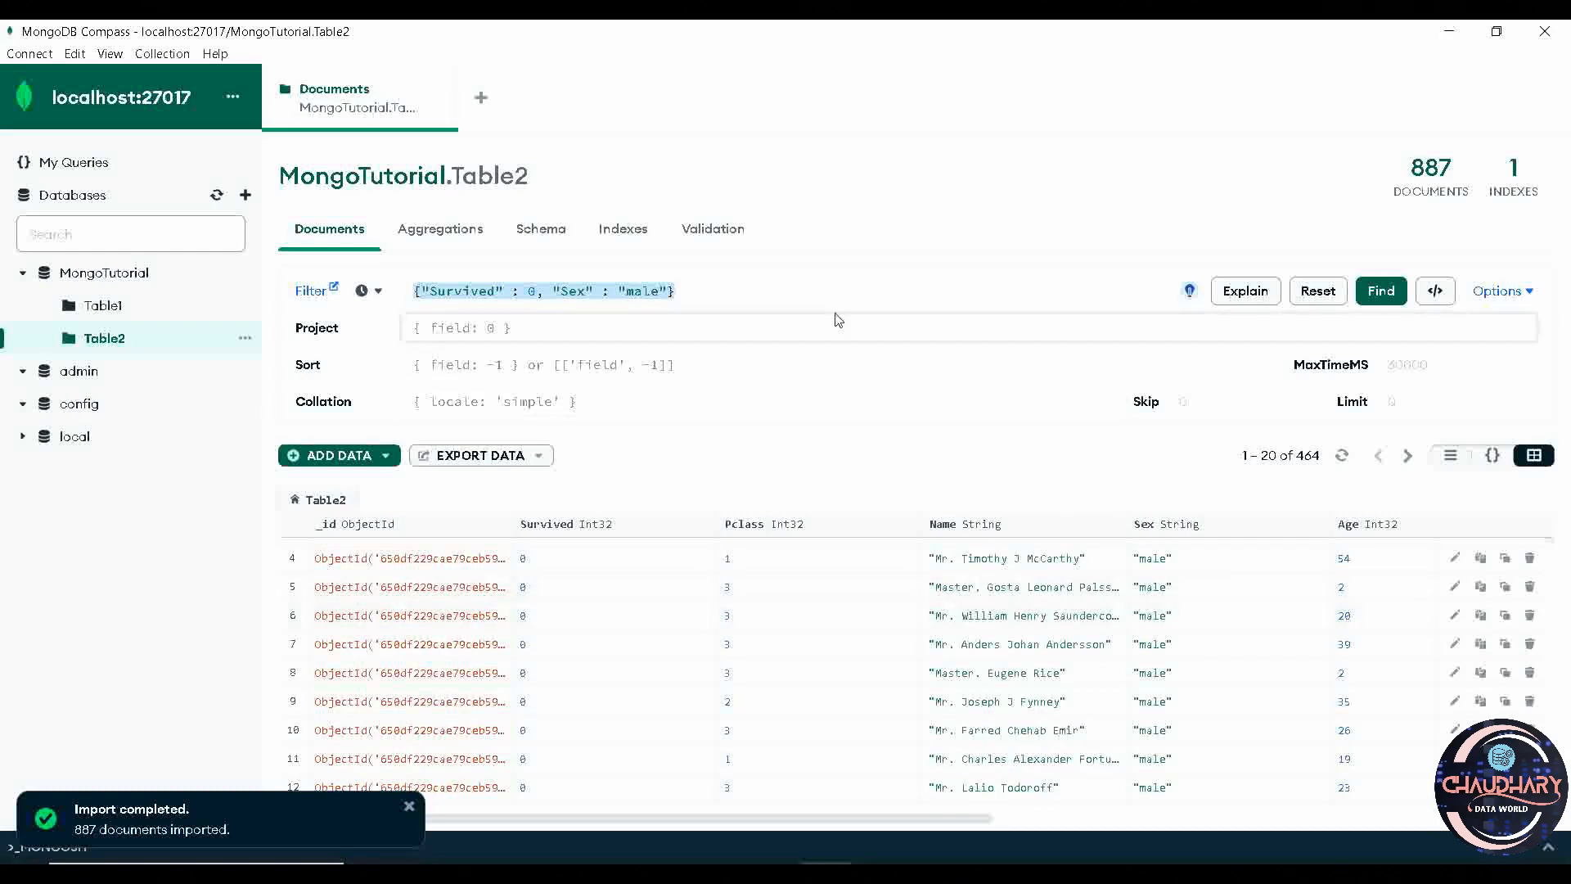
Switch to the PowerPoint slide and copy the "OR" query {$or : [{Fare:{$lt:20}},{Sex:"male"}]}
key(alt+Tab)
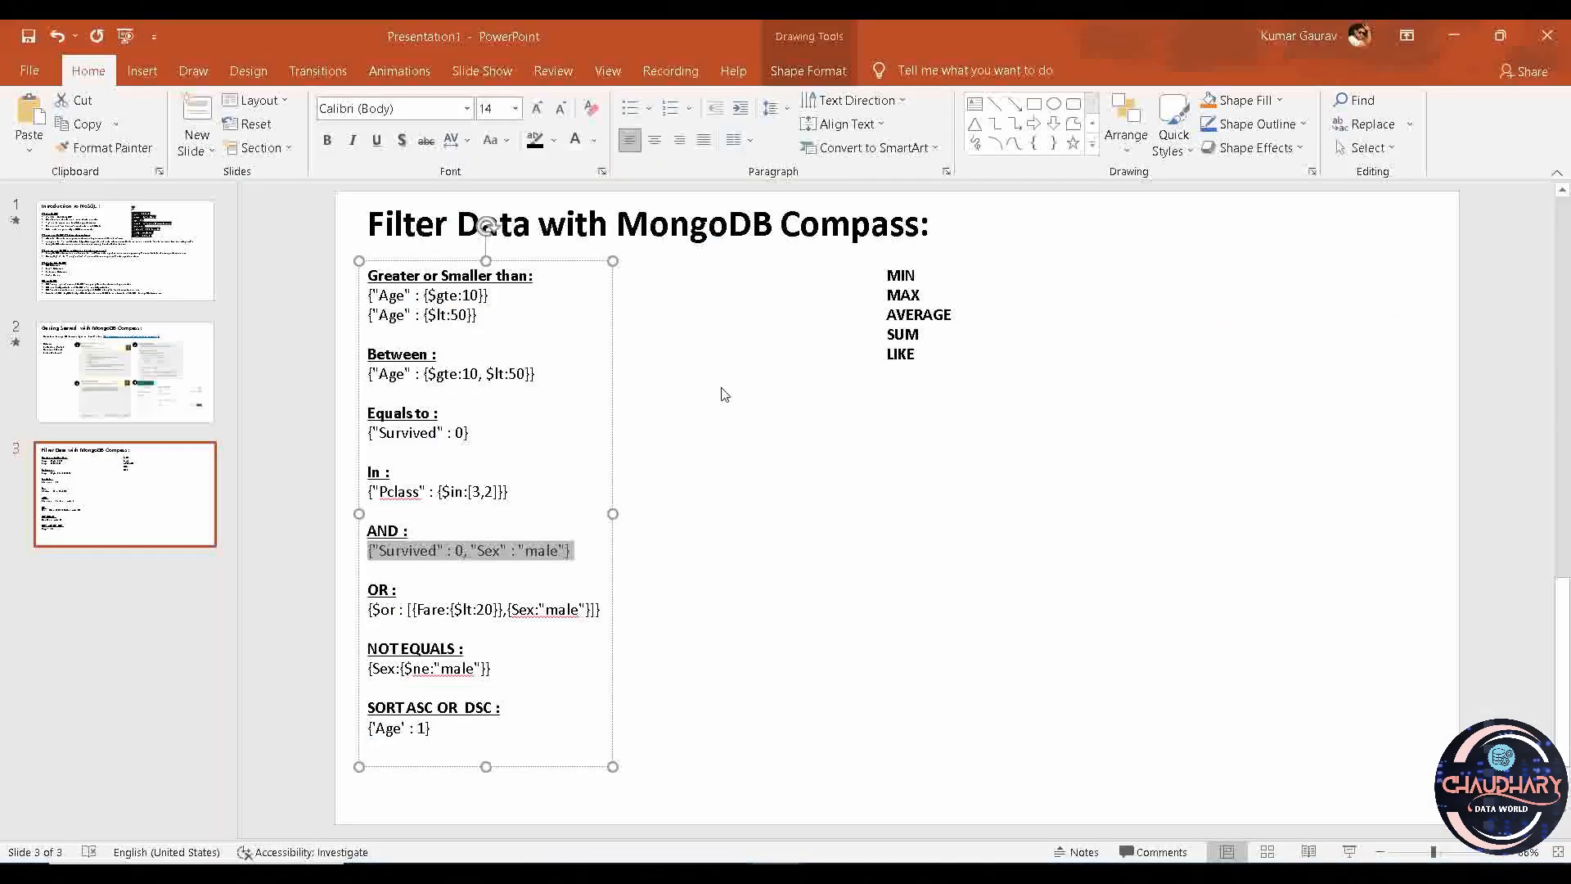
click(369, 609)
drag(368, 608, 606, 611)
key(ctrl+c)
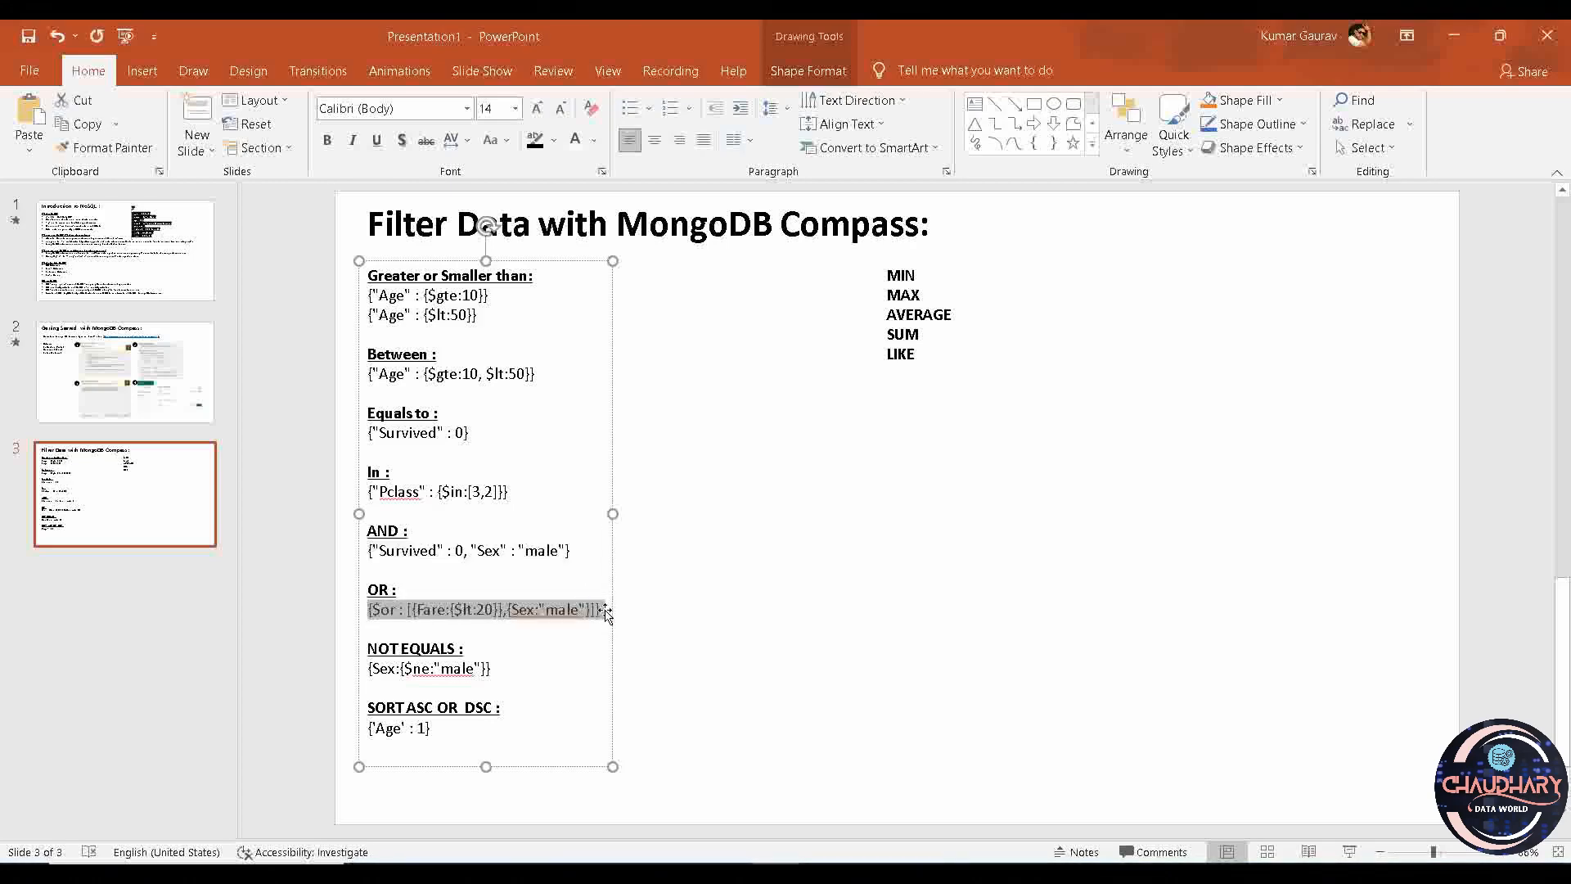
Return to MongoDB Compass and replace the Table2 query filter with {$or : [{Fare:{$lt:20}},{Sex:"male"}]}
key(alt+Tab)
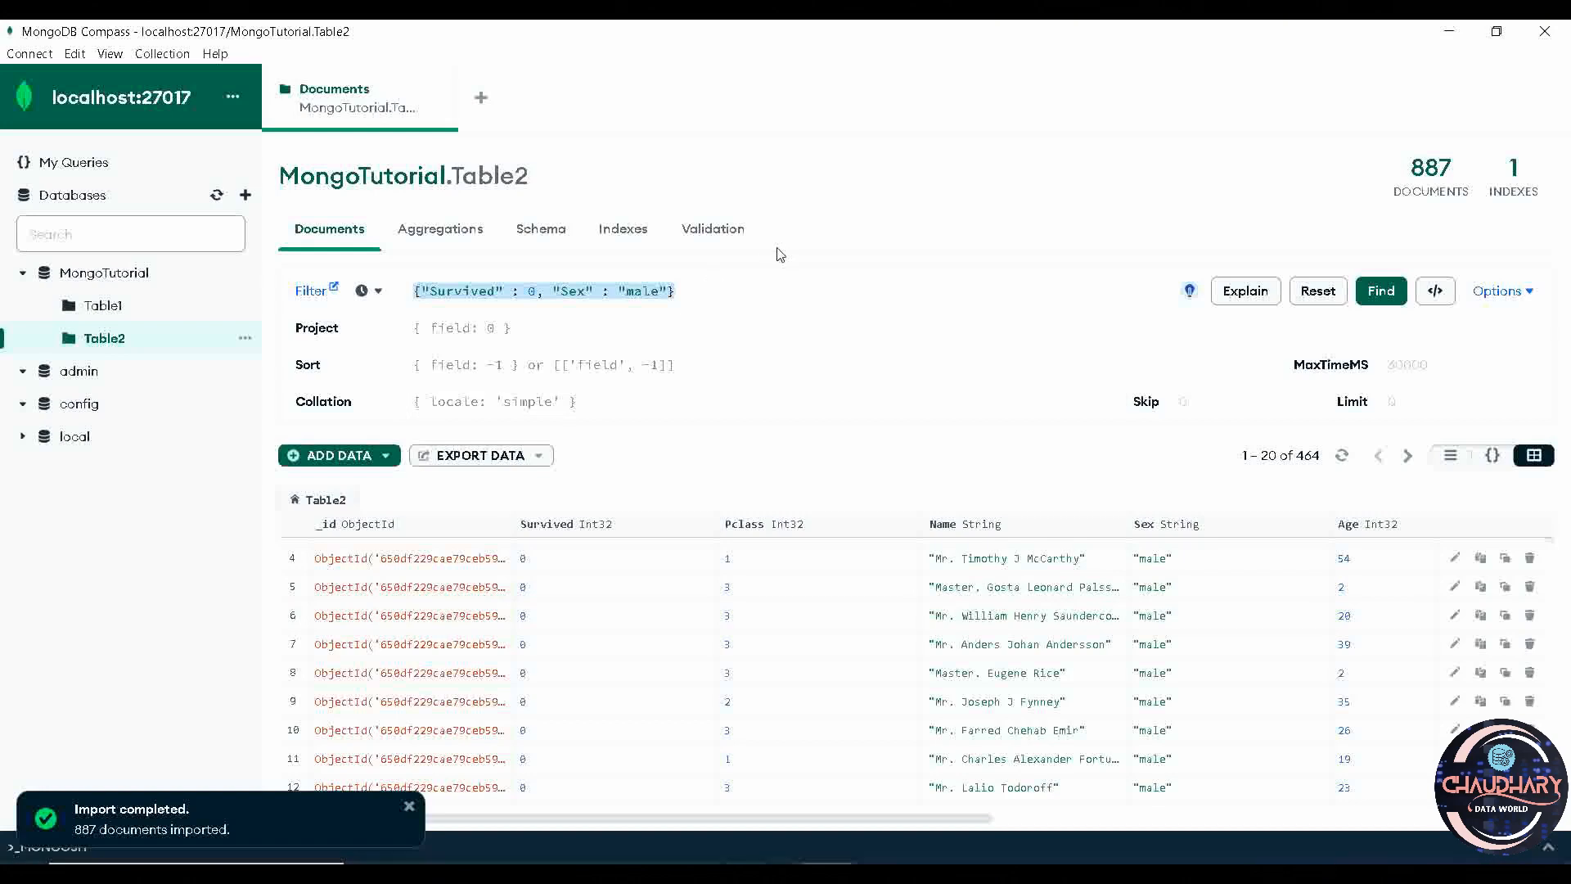
drag(729, 296, 424, 288)
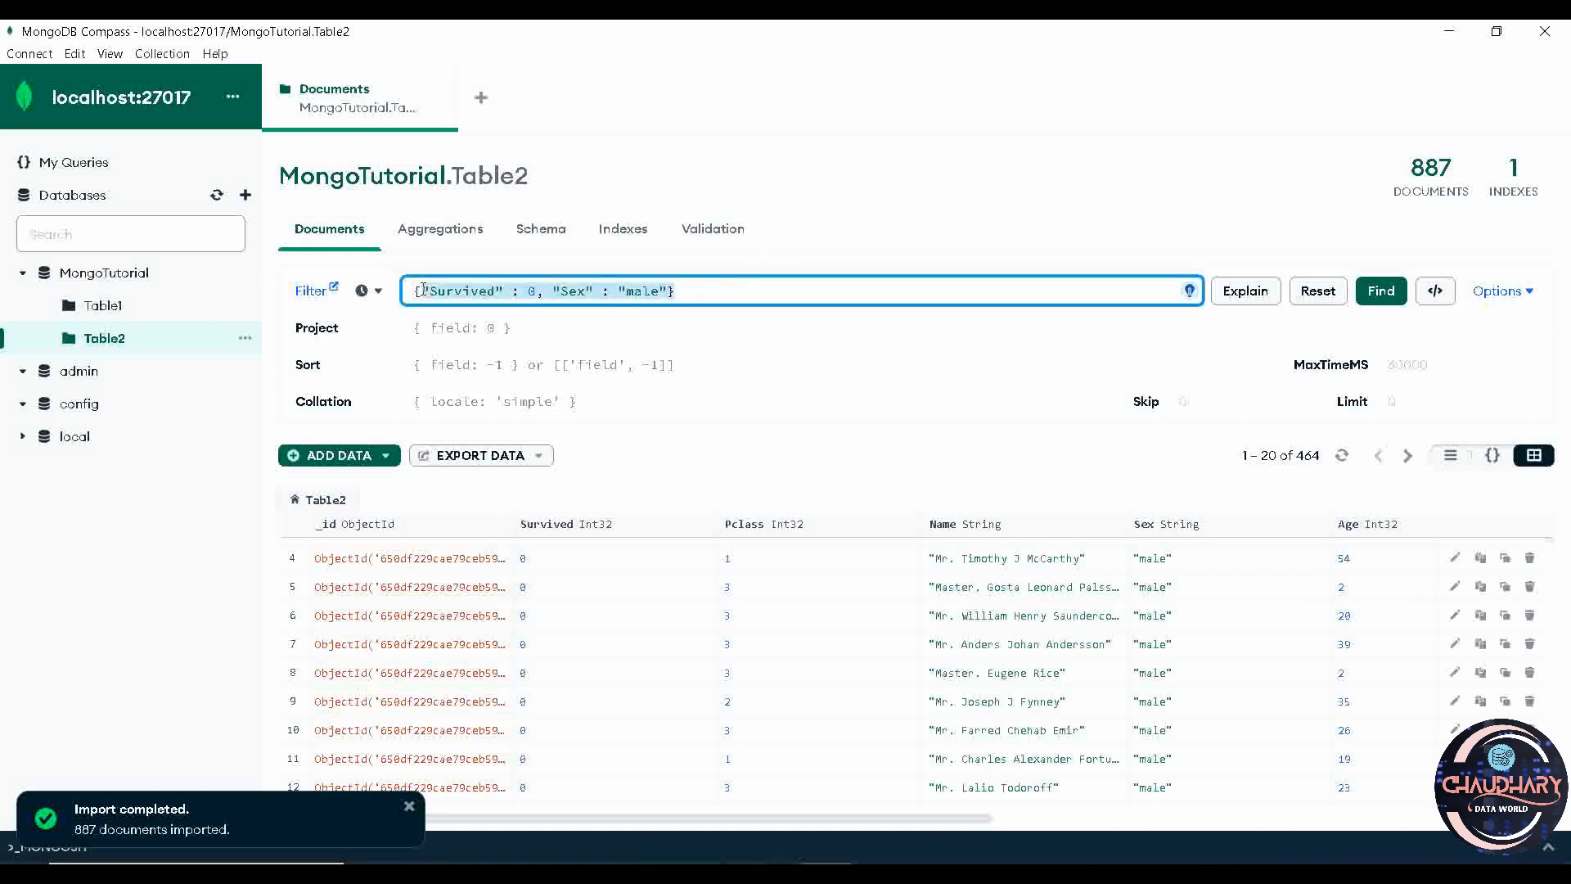
click(422, 289)
key(ctrl+a)
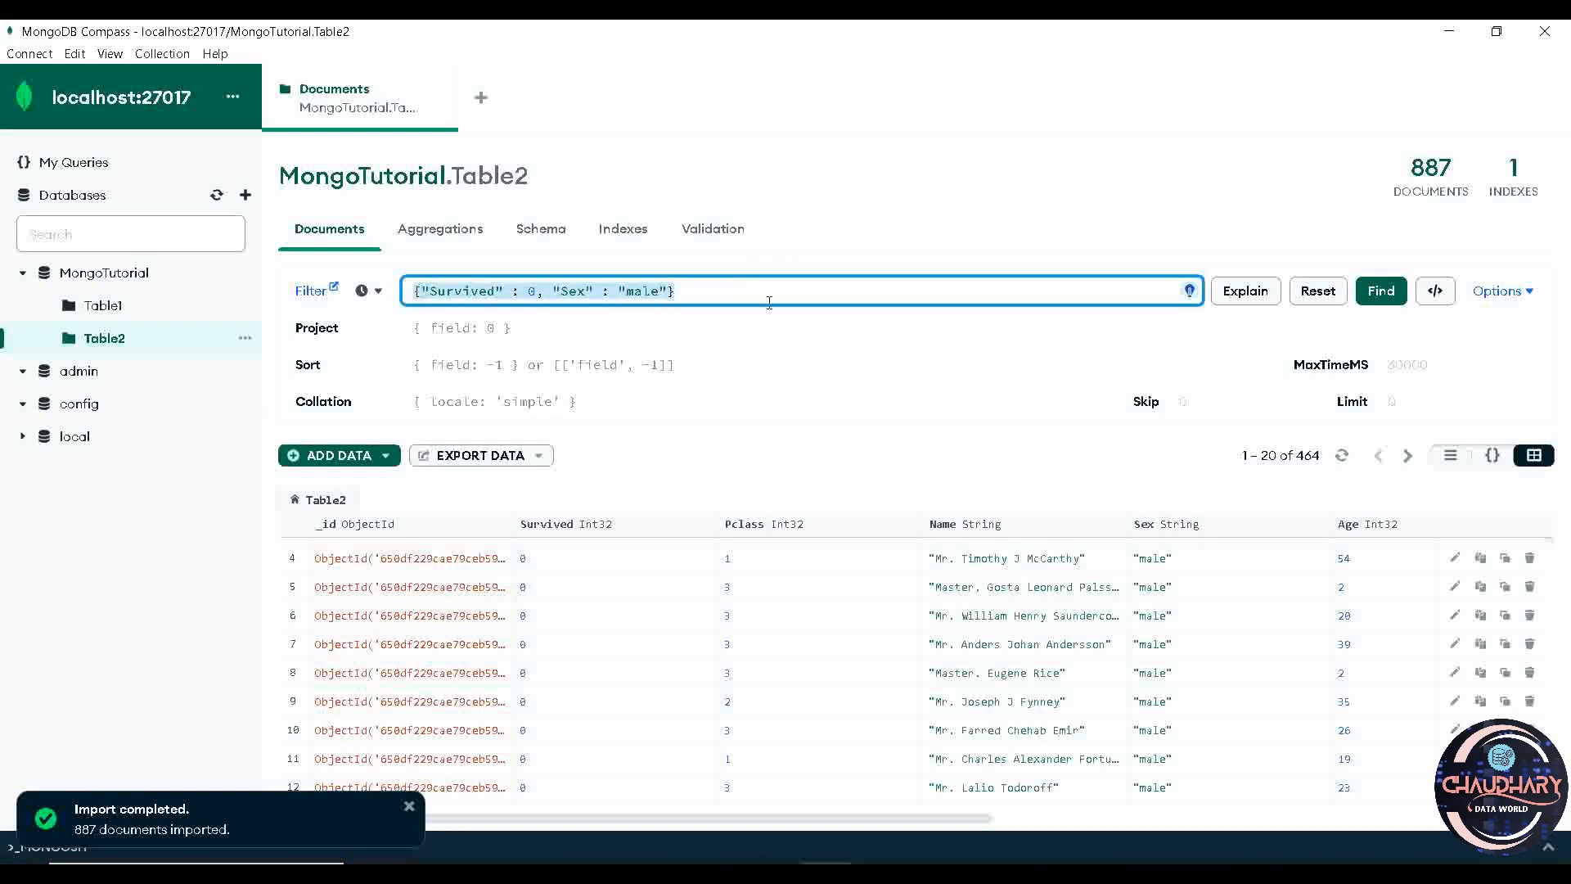
key(ctrl+v)
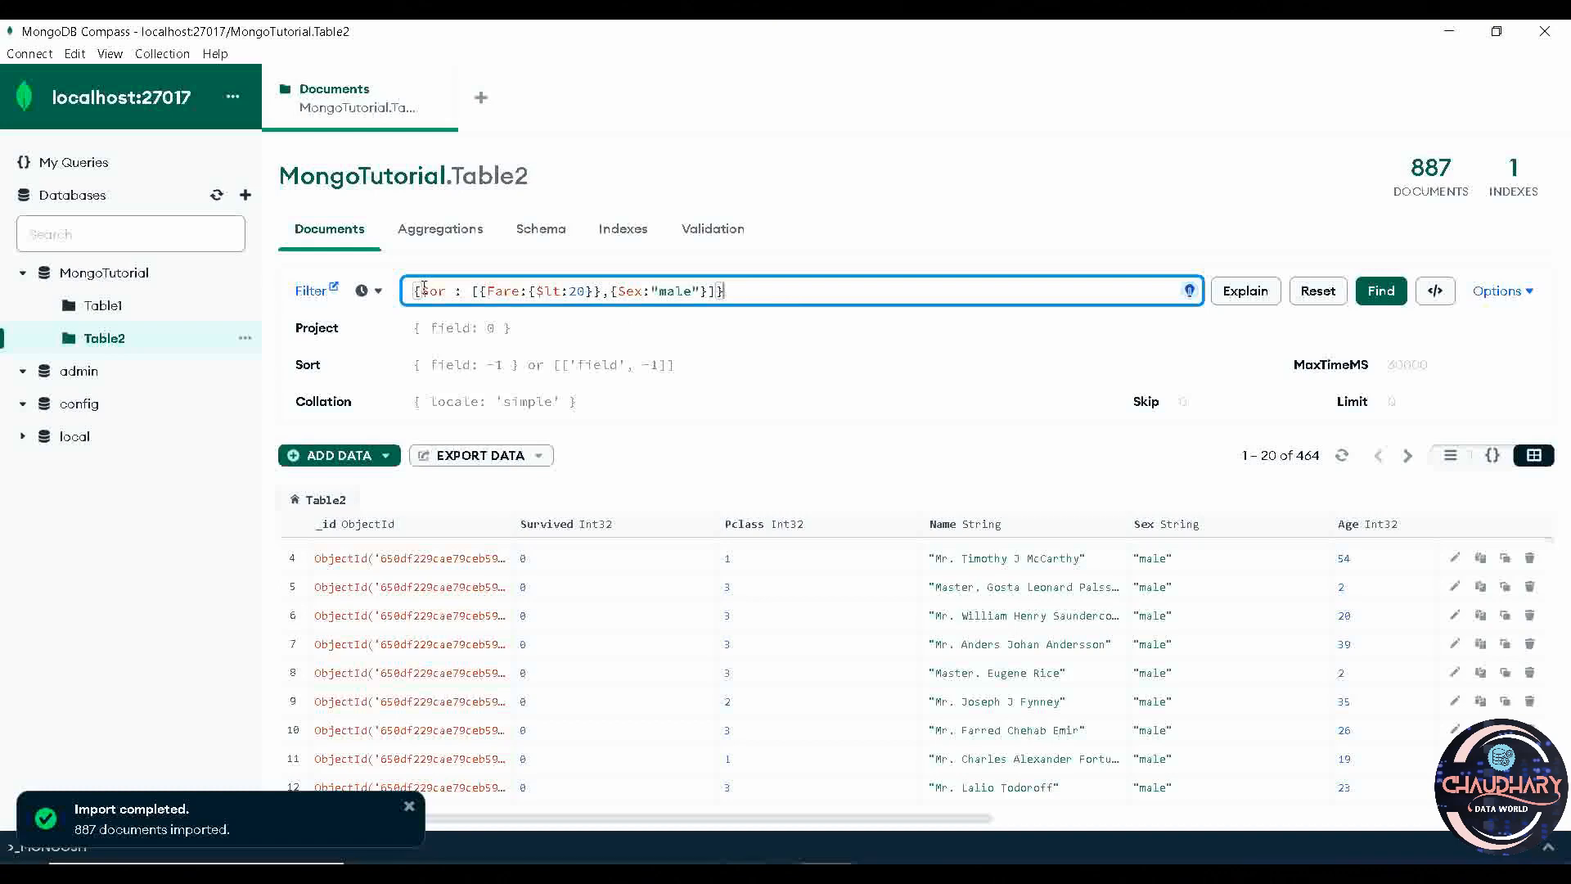
Review the $or operator and its Fare and Sex conditions in the filter, then run the query on Table2
drag(421, 290, 448, 290)
click(476, 291)
drag(483, 290, 707, 288)
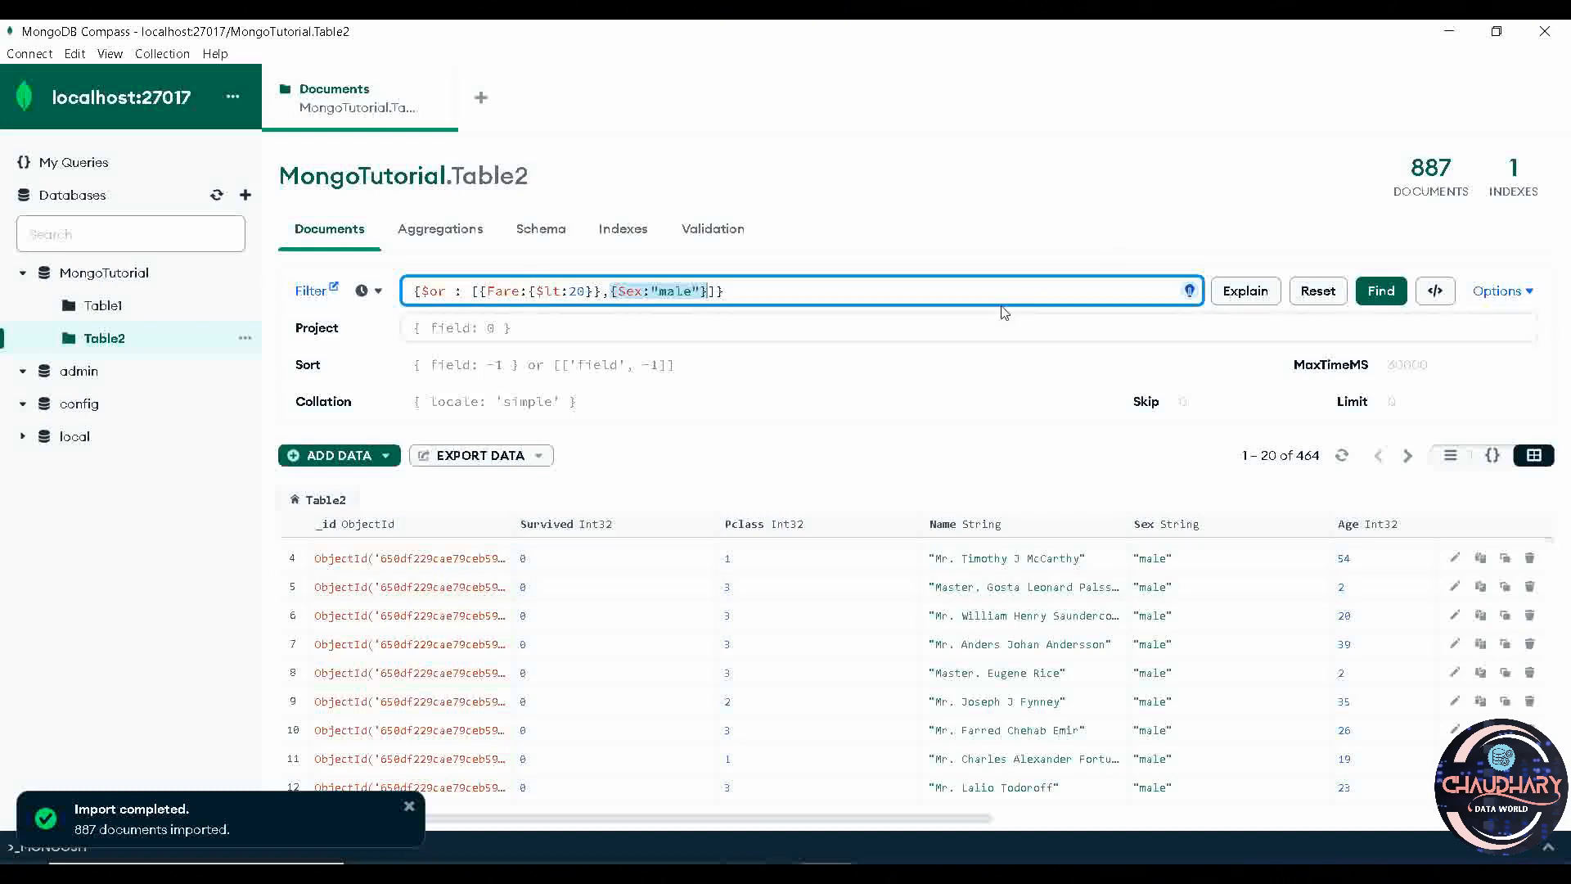
click(1063, 288)
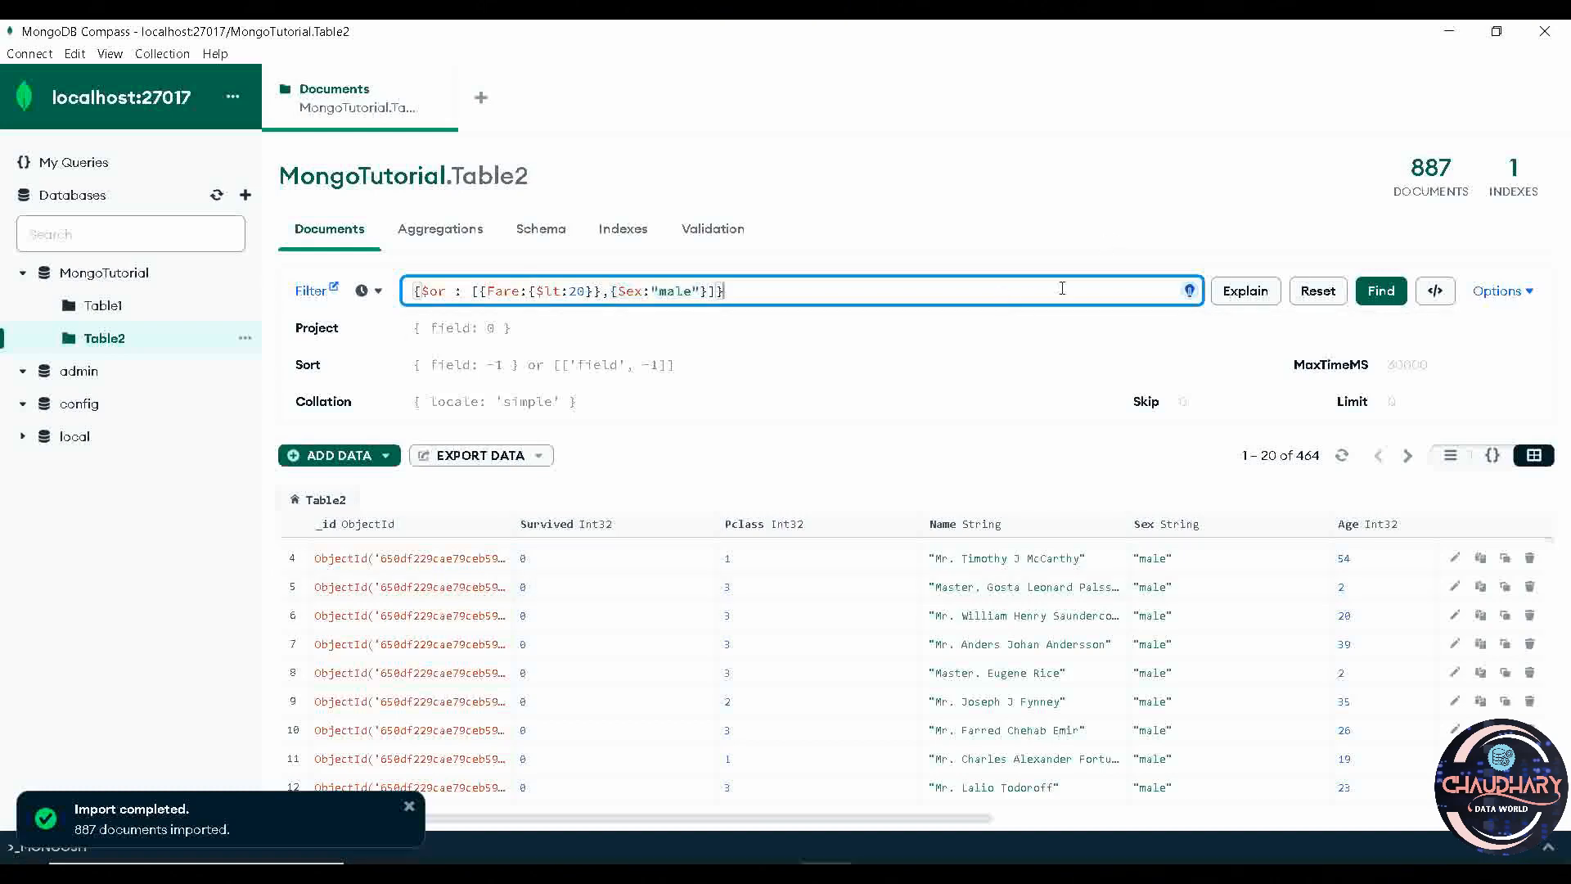
click(1381, 296)
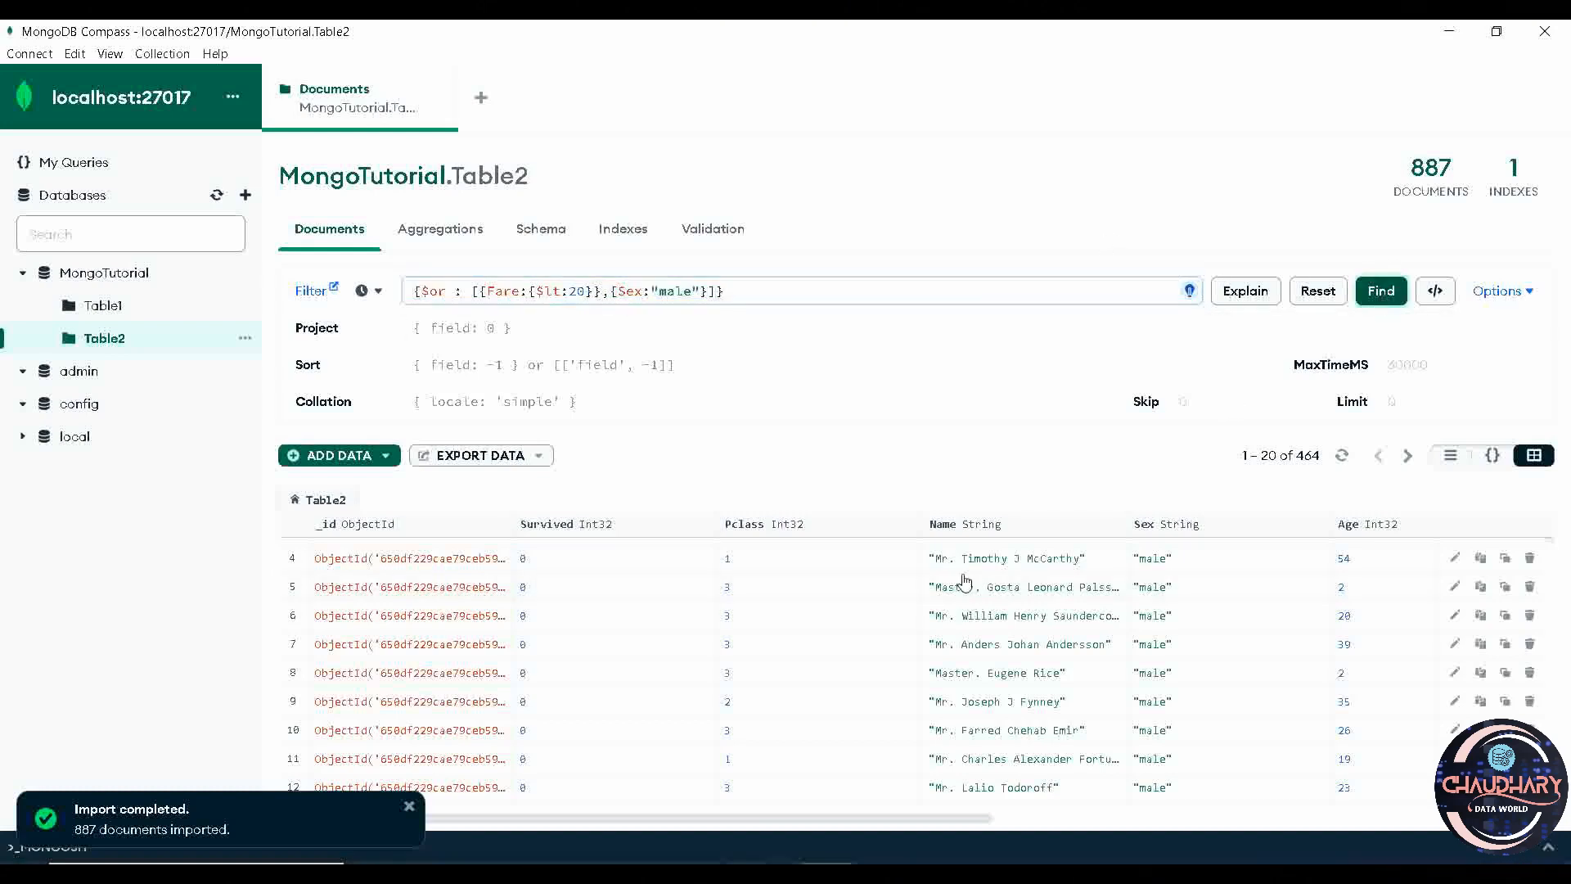
click(1382, 290)
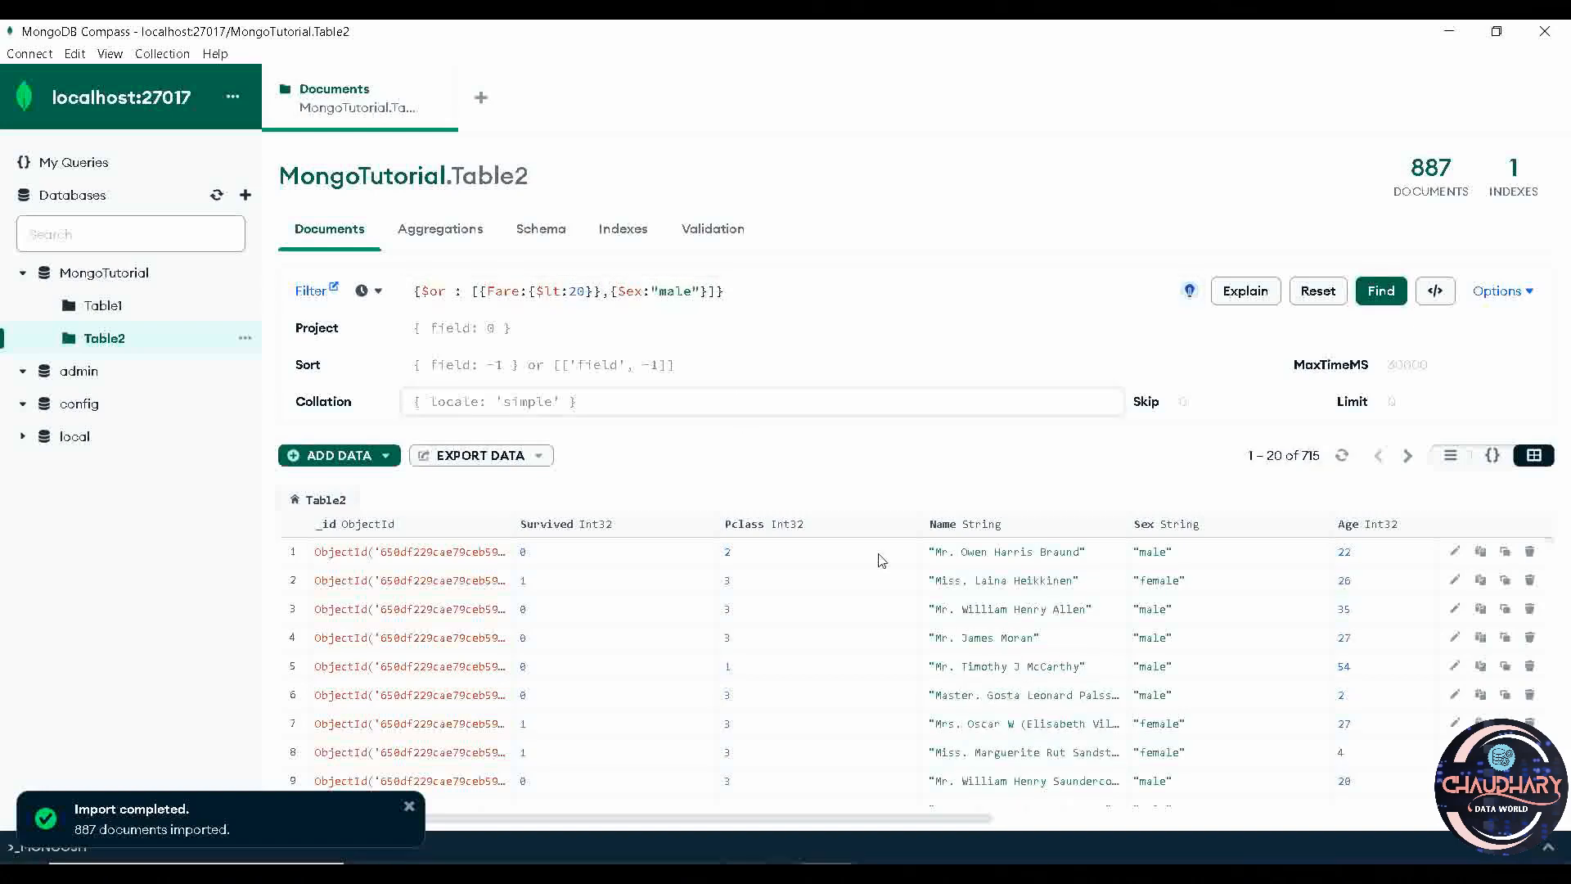
Check the Sex and Fare values of the seventh returned document against the two $or conditions
double_click(1166, 725)
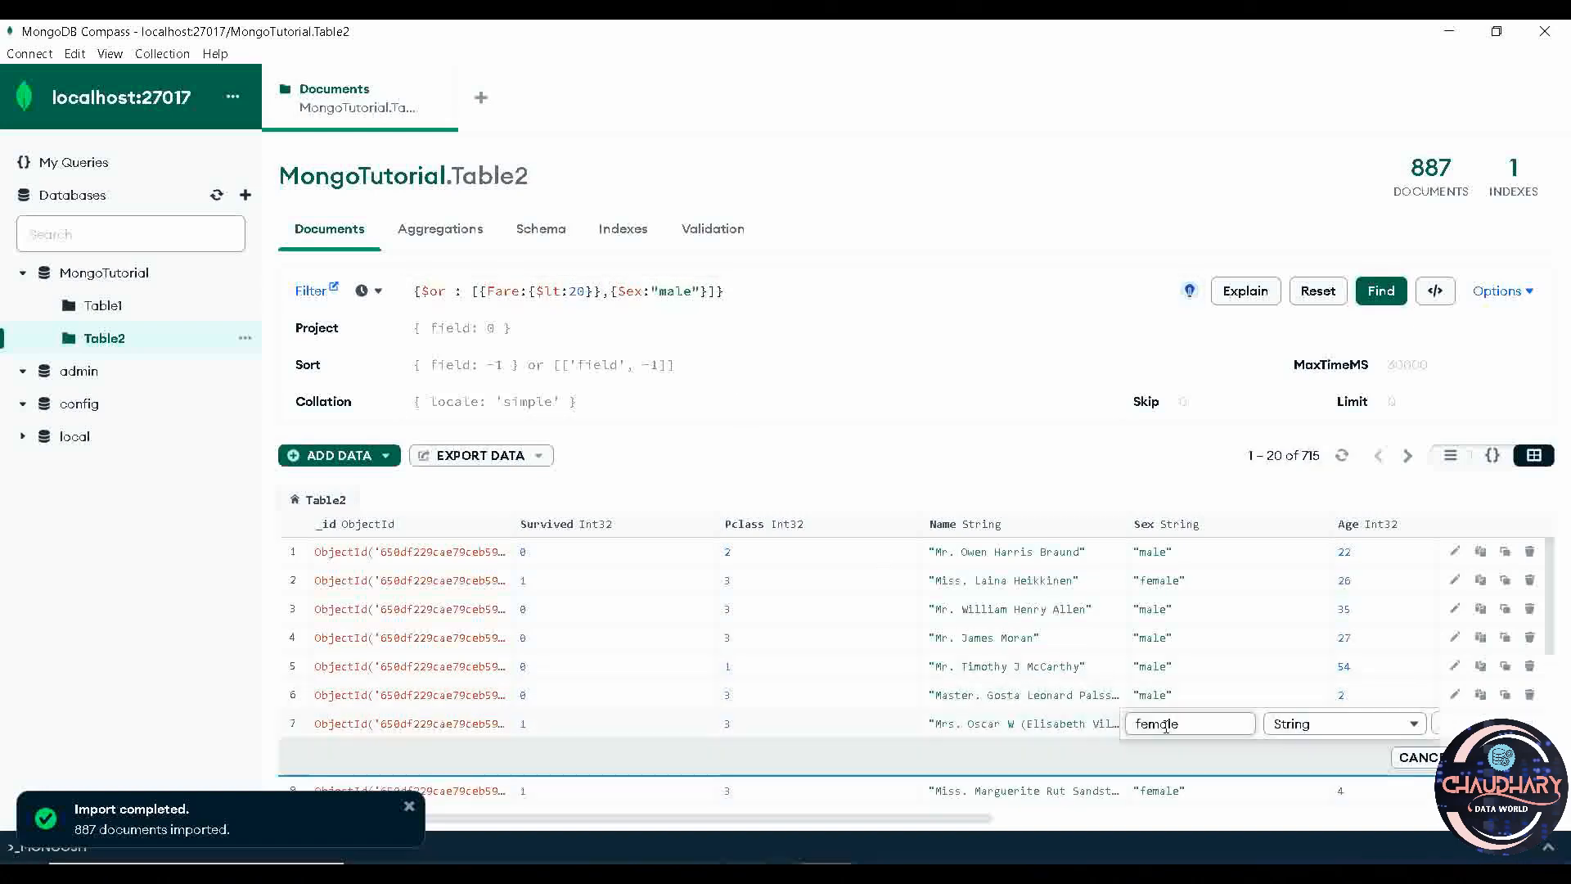
click(1055, 684)
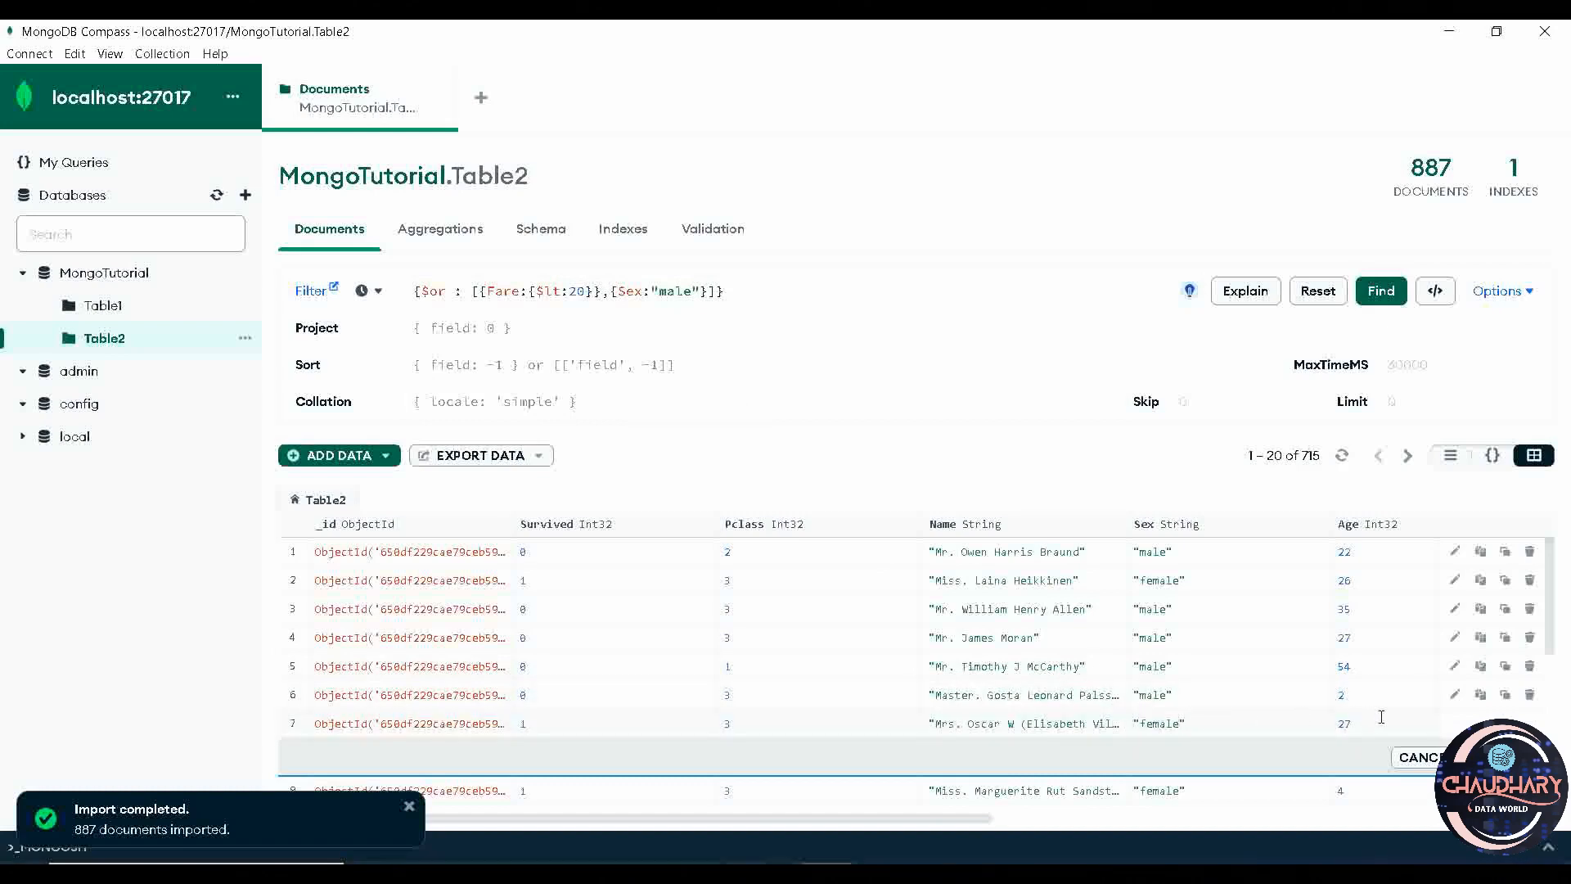
scroll(1382, 717, right, 5)
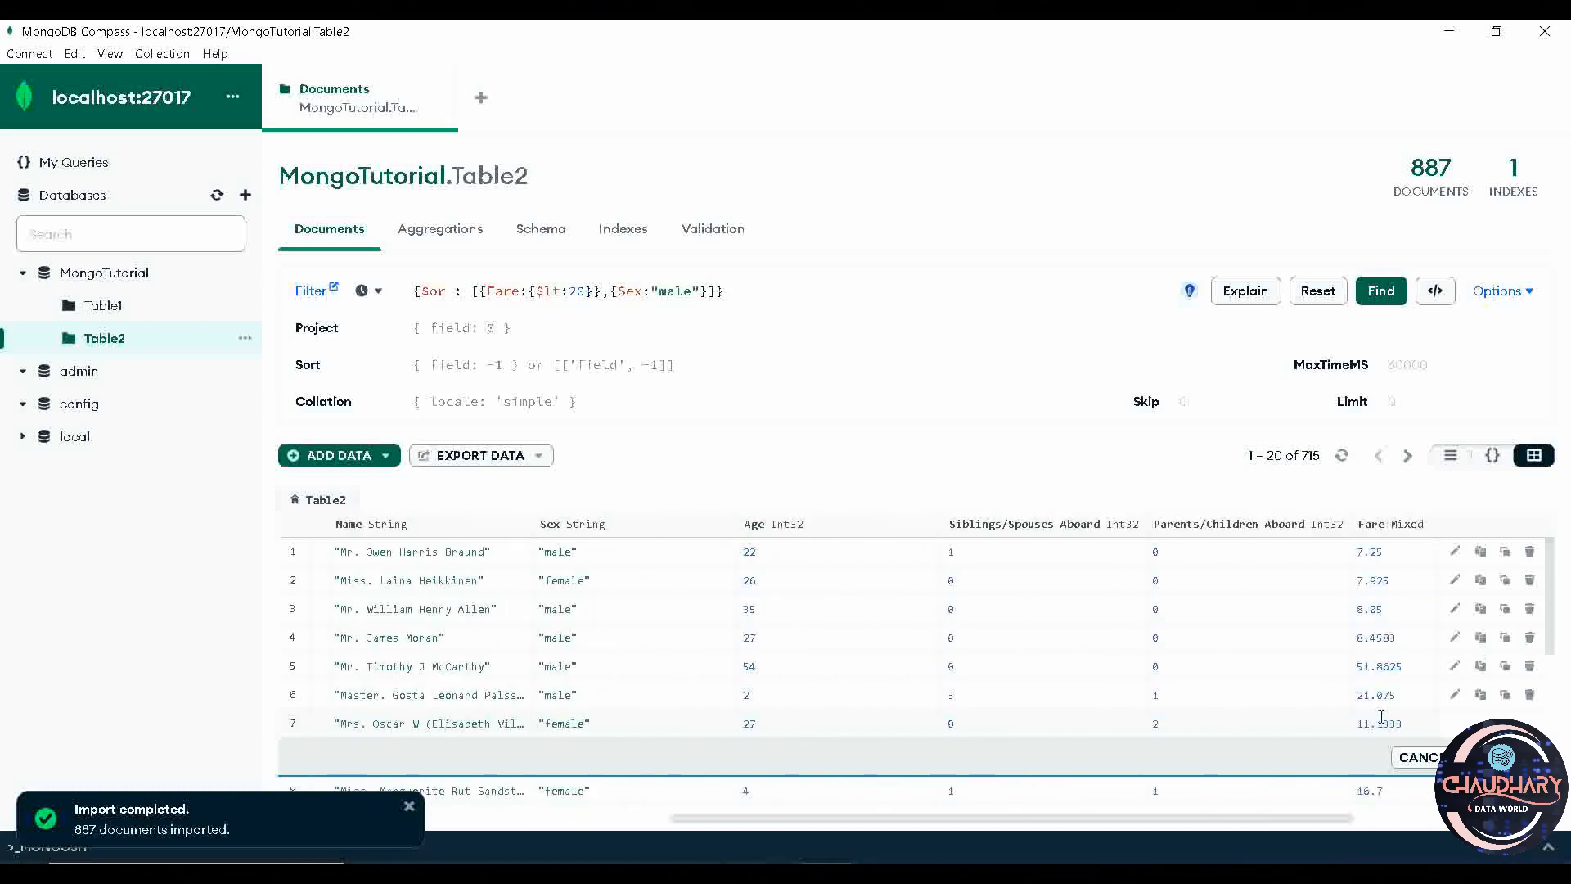
scroll(1381, 717, right, 3)
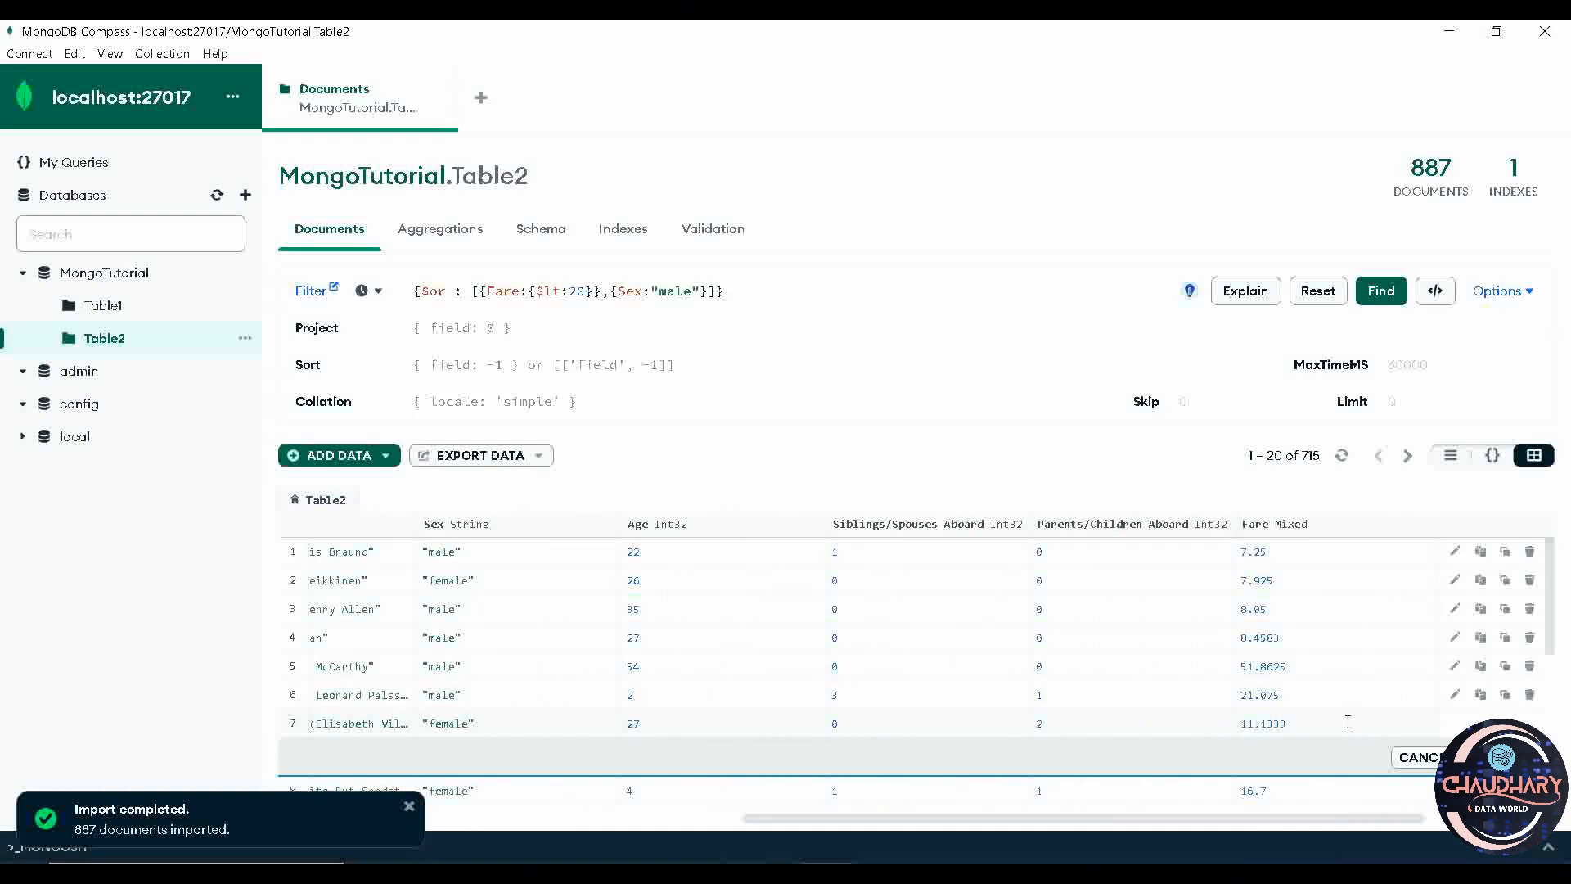
drag(1348, 722, 1259, 720)
double_click(1259, 721)
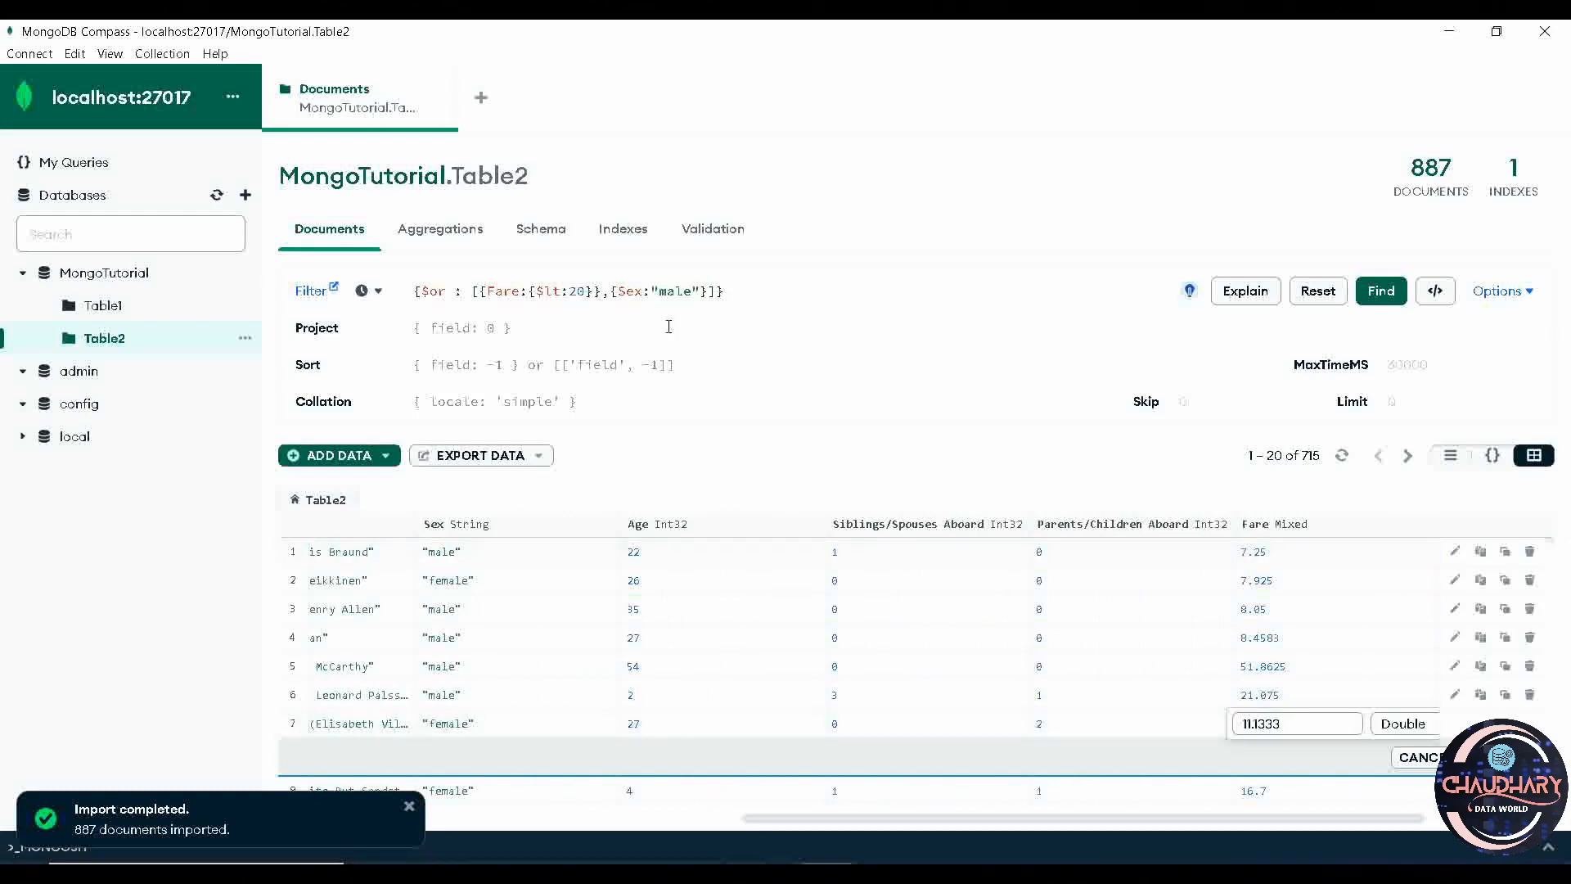
click(811, 293)
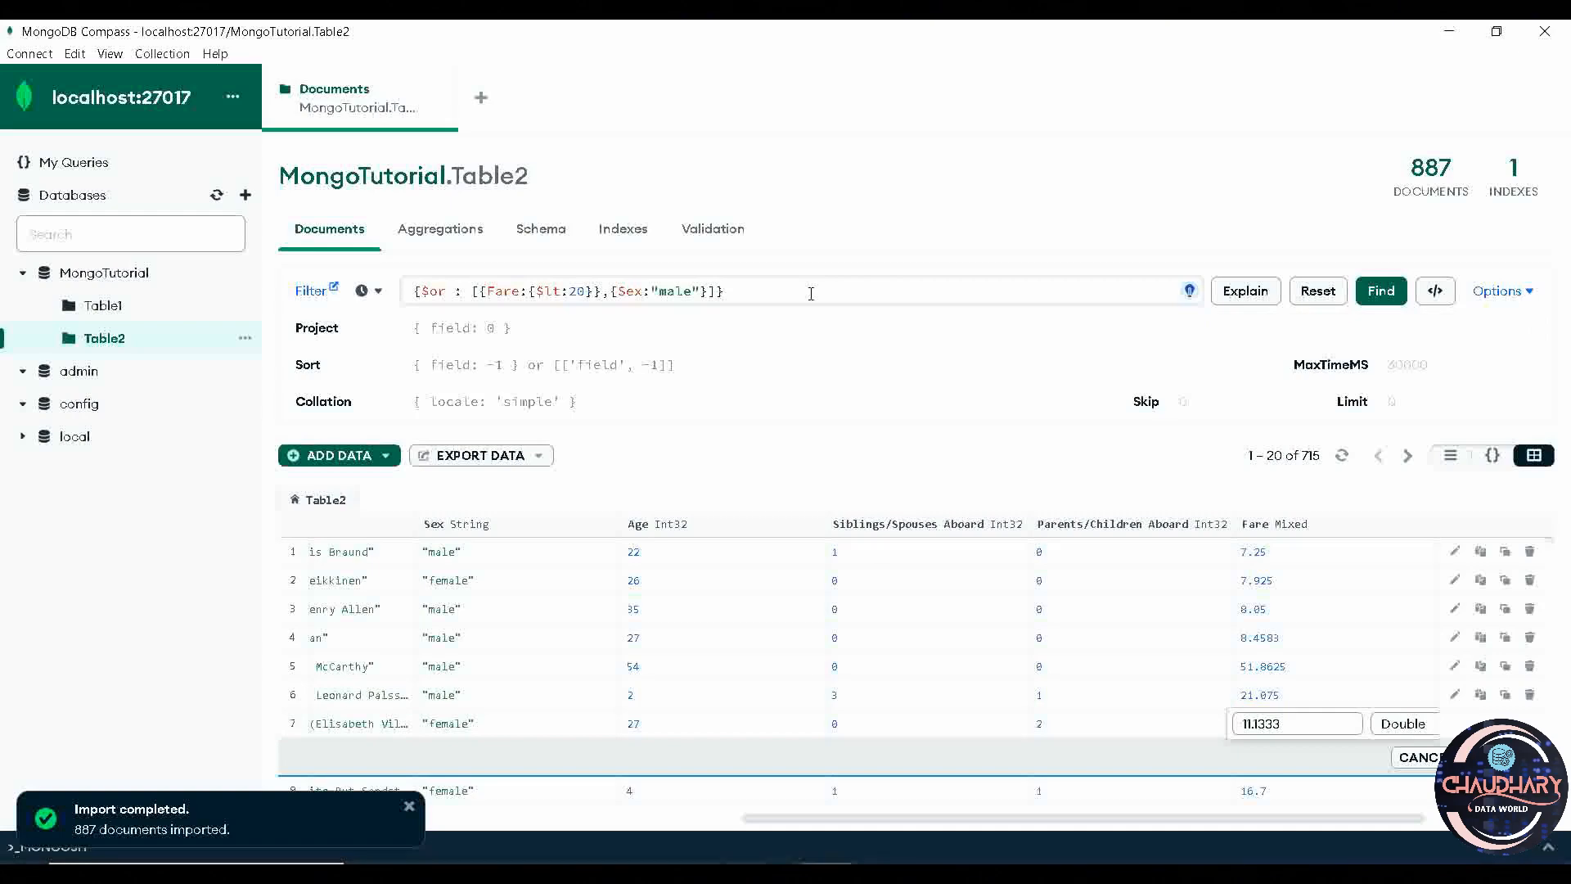
Switch to the PowerPoint slide and copy the "NOT EQUALS" query {Sex:{$ne:"male"}}
key(alt+Tab)
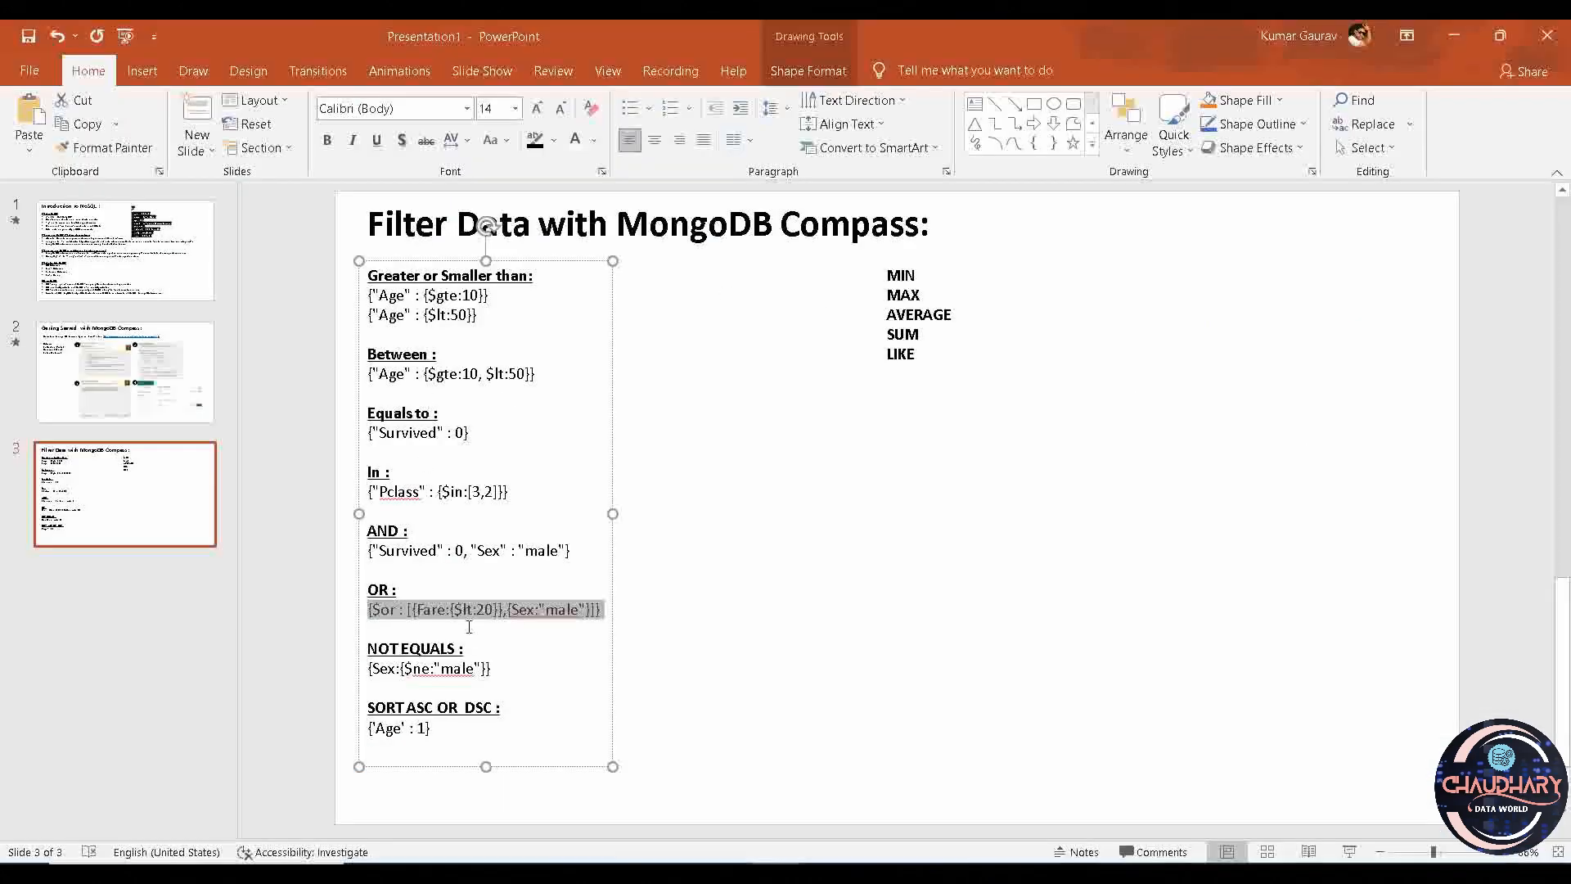
drag(494, 668, 337, 675)
key(ctrl+c)
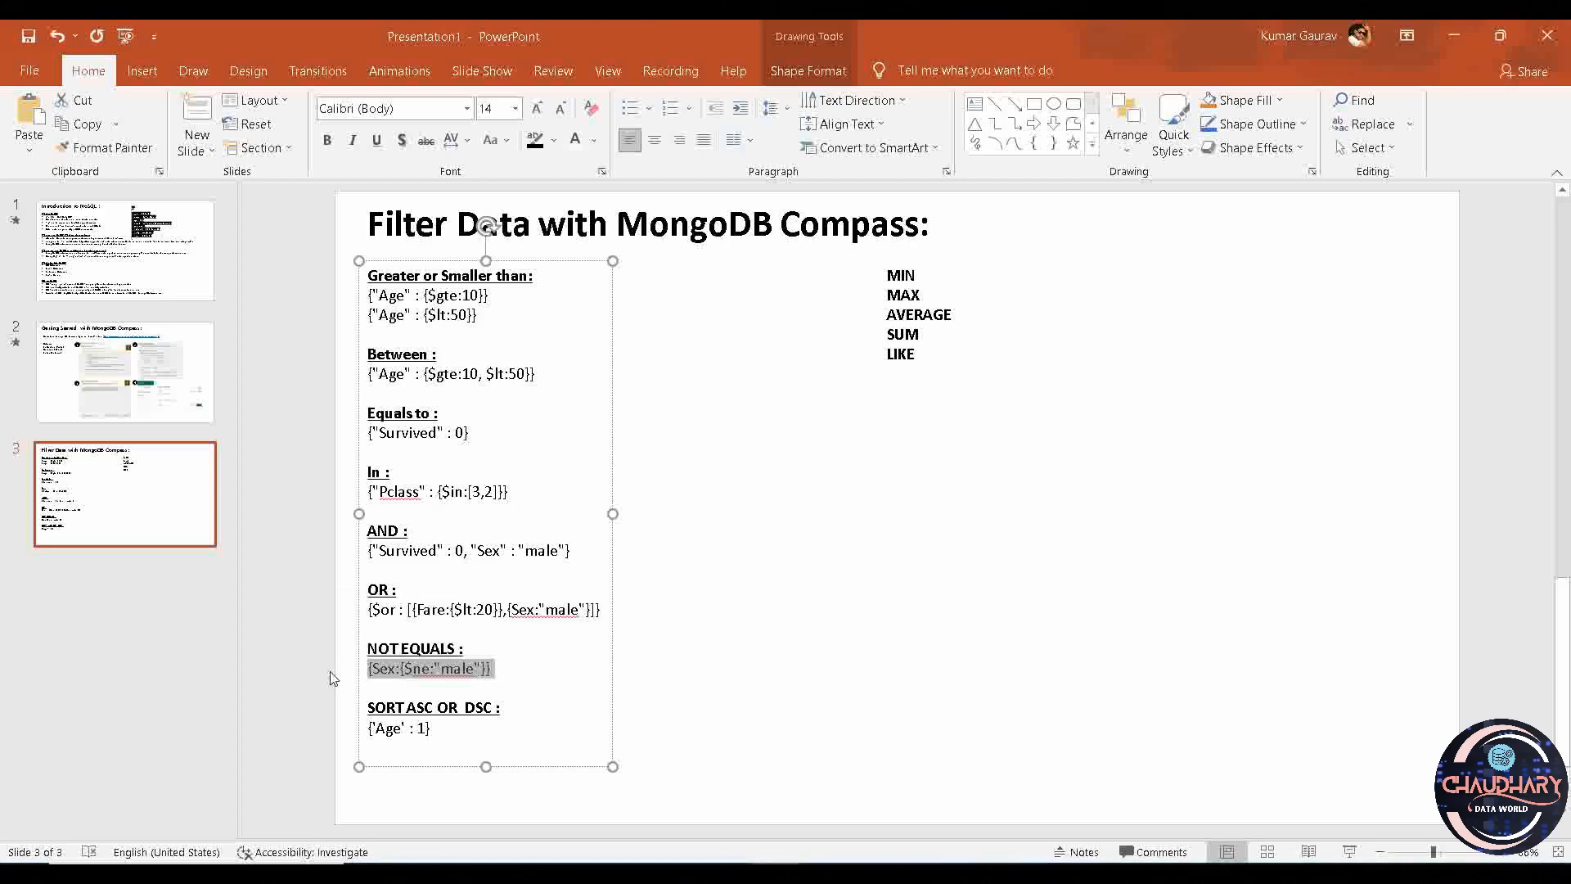
Back in MongoDB Compass, replace the Table2 filter with {Sex:{$ne:"male"}} and run it to inspect the returned Sex values
key(alt+Tab)
click(824, 291)
key(ctrl+a)
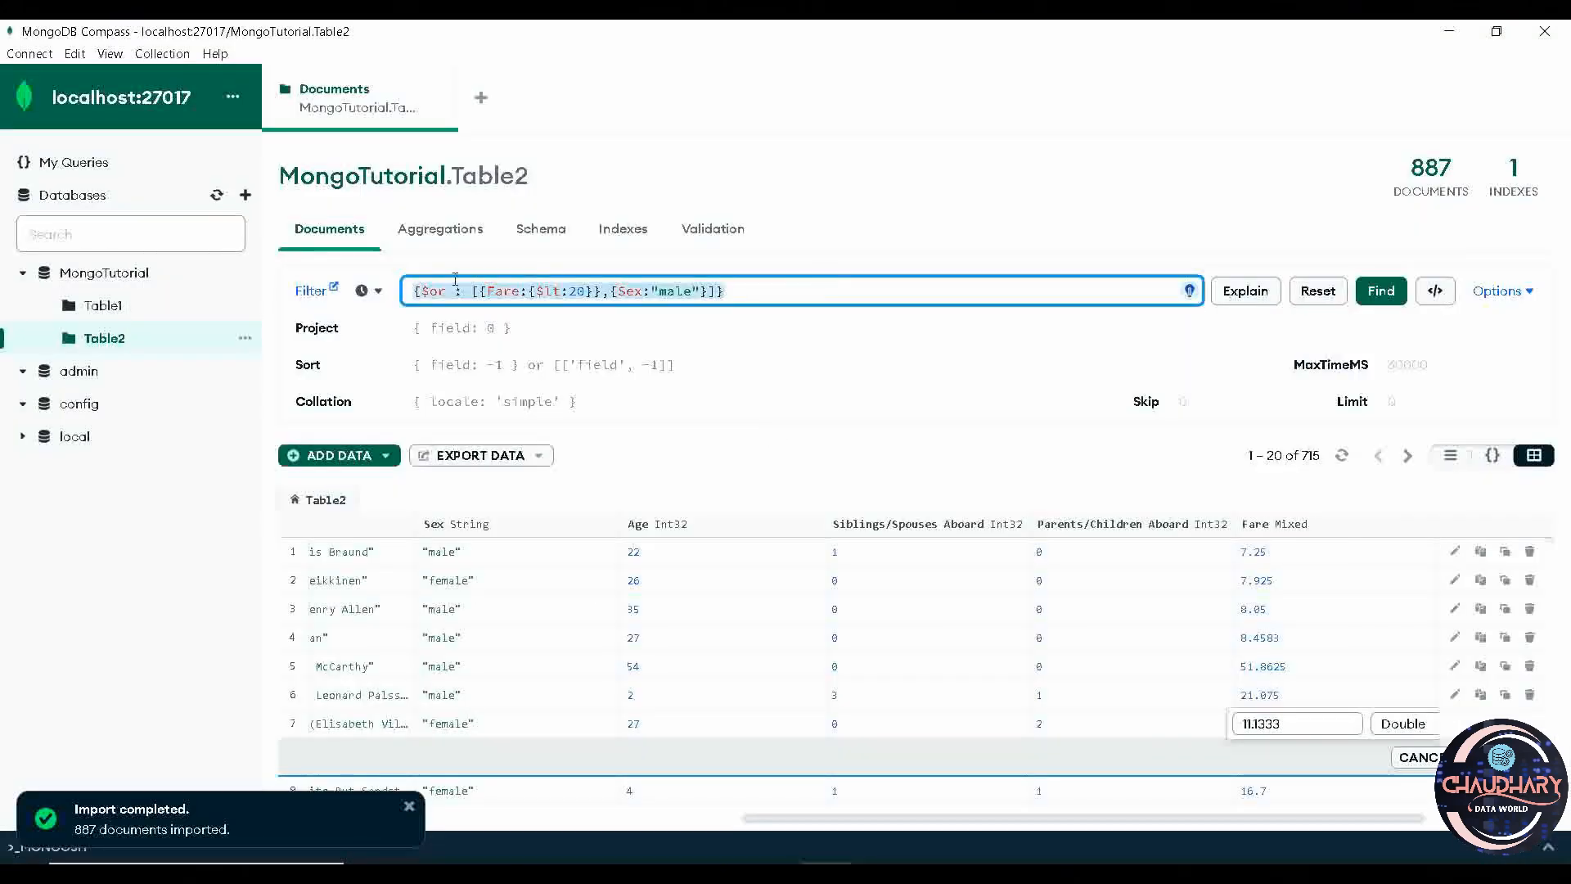
key(ctrl+v)
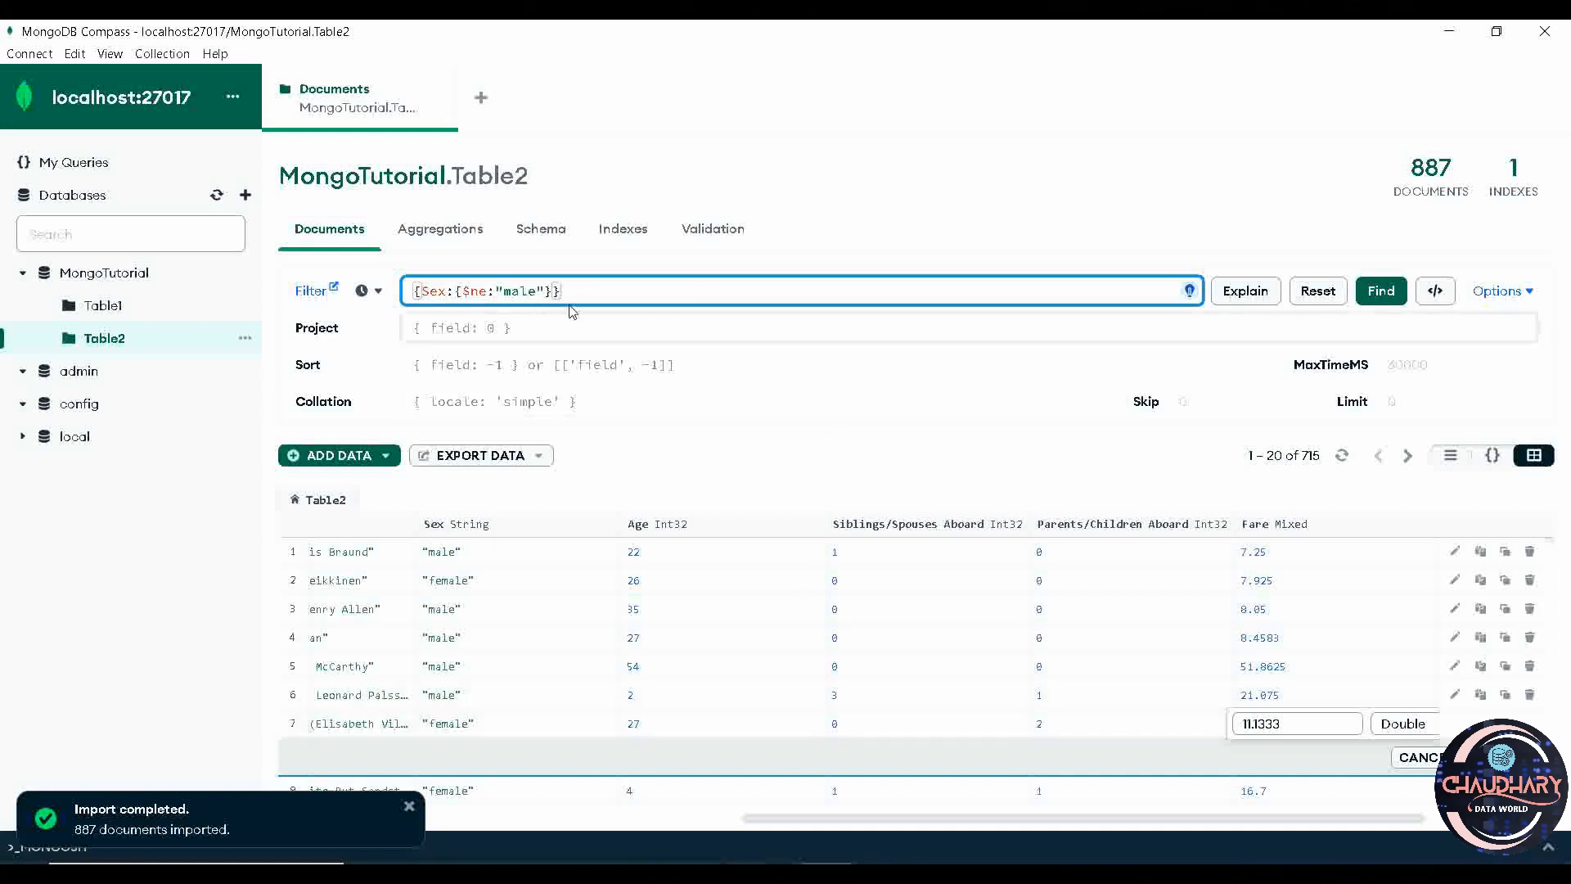
click(1382, 297)
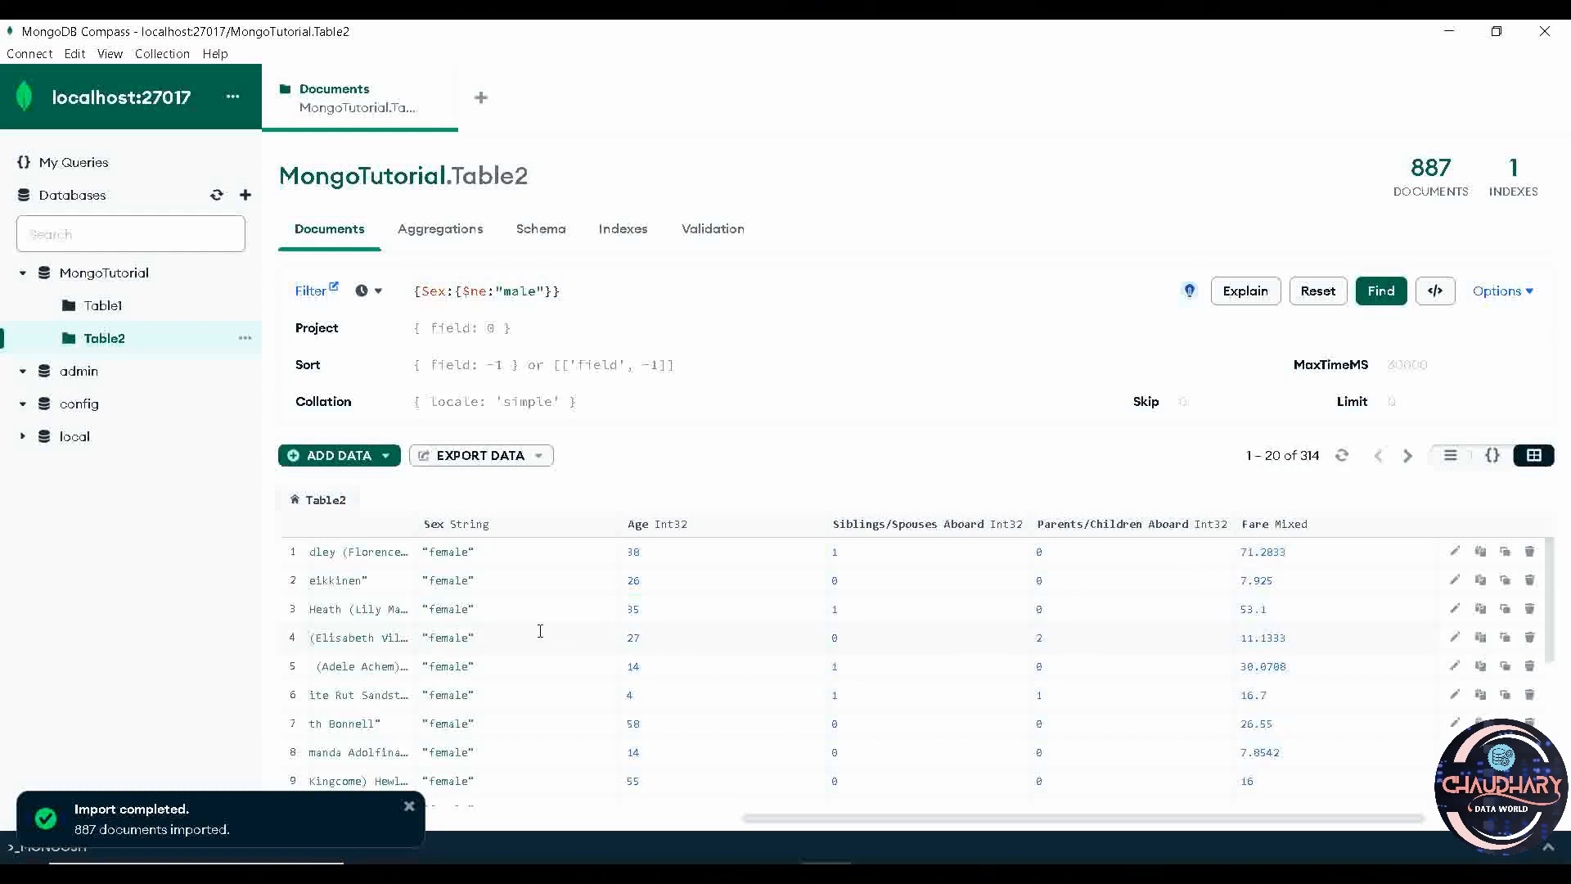
scroll(541, 630, down, 3)
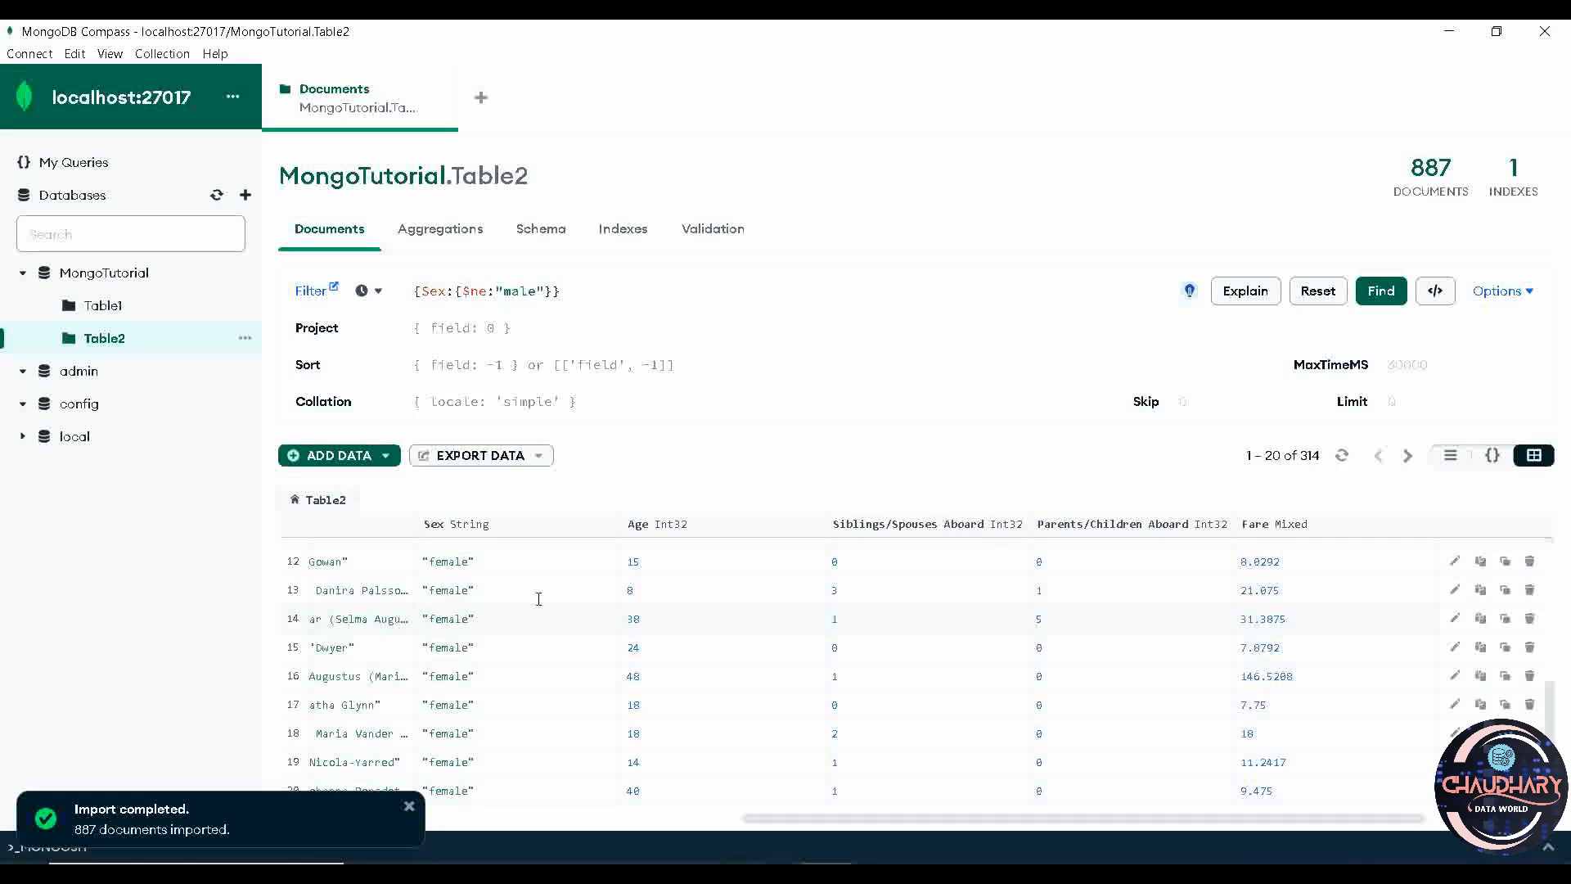
Switch to the PowerPoint slide and highlight the "SORT ASC OR DSC" example {'Age' : 1}
click(686, 302)
key(alt+Tab)
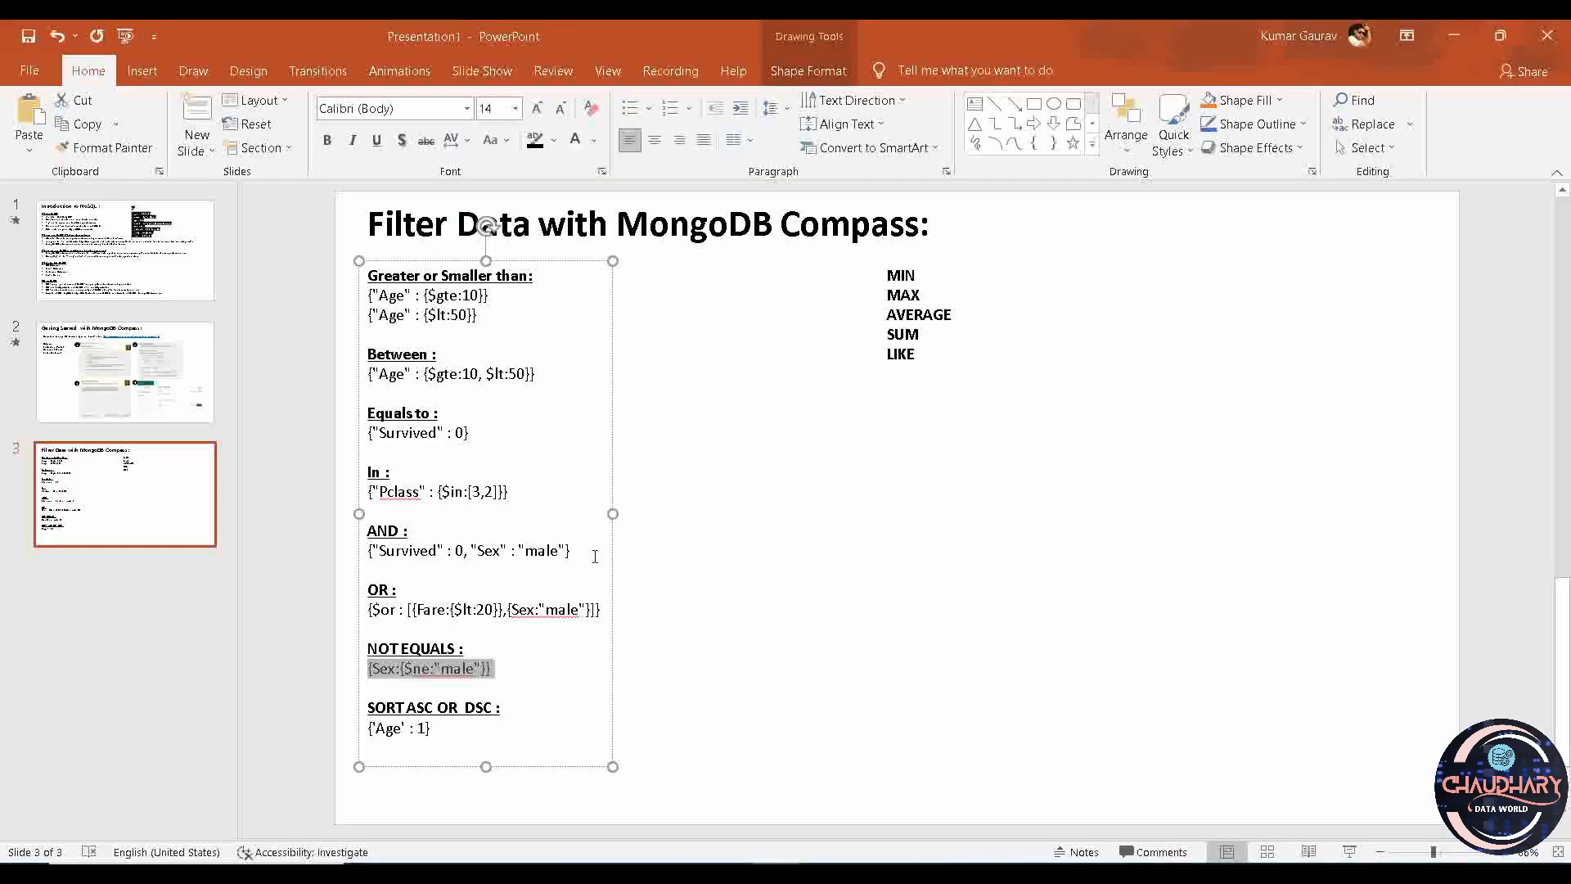
click(460, 736)
drag(460, 736, 360, 734)
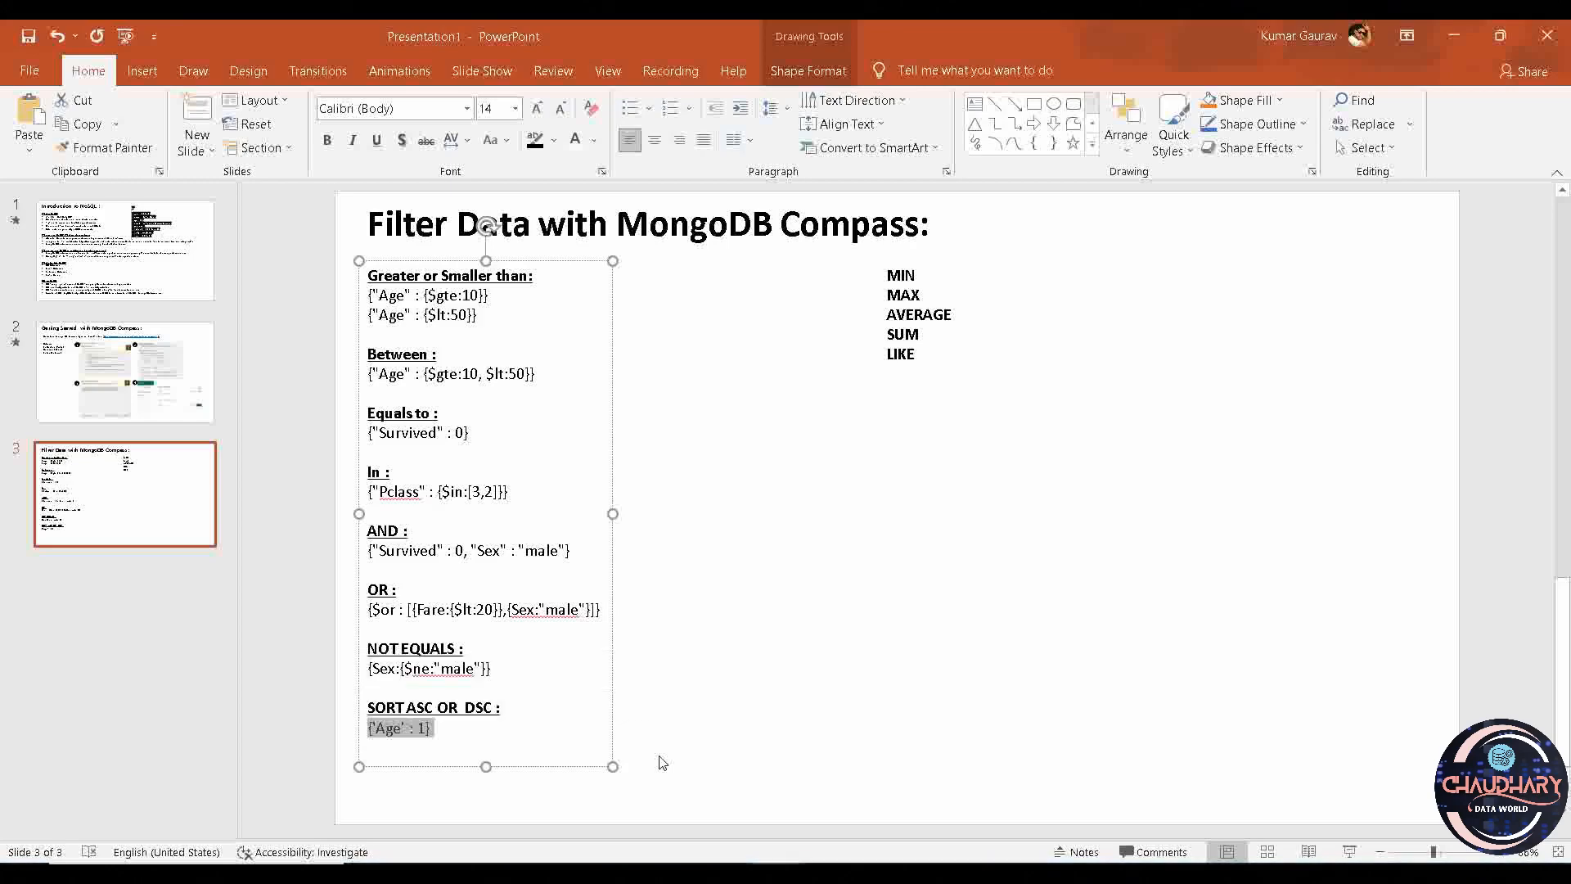
Return to MongoDB Compass and set the Table2 sort expression to {Age:1}, using the suggested Age field
key(alt+Tab)
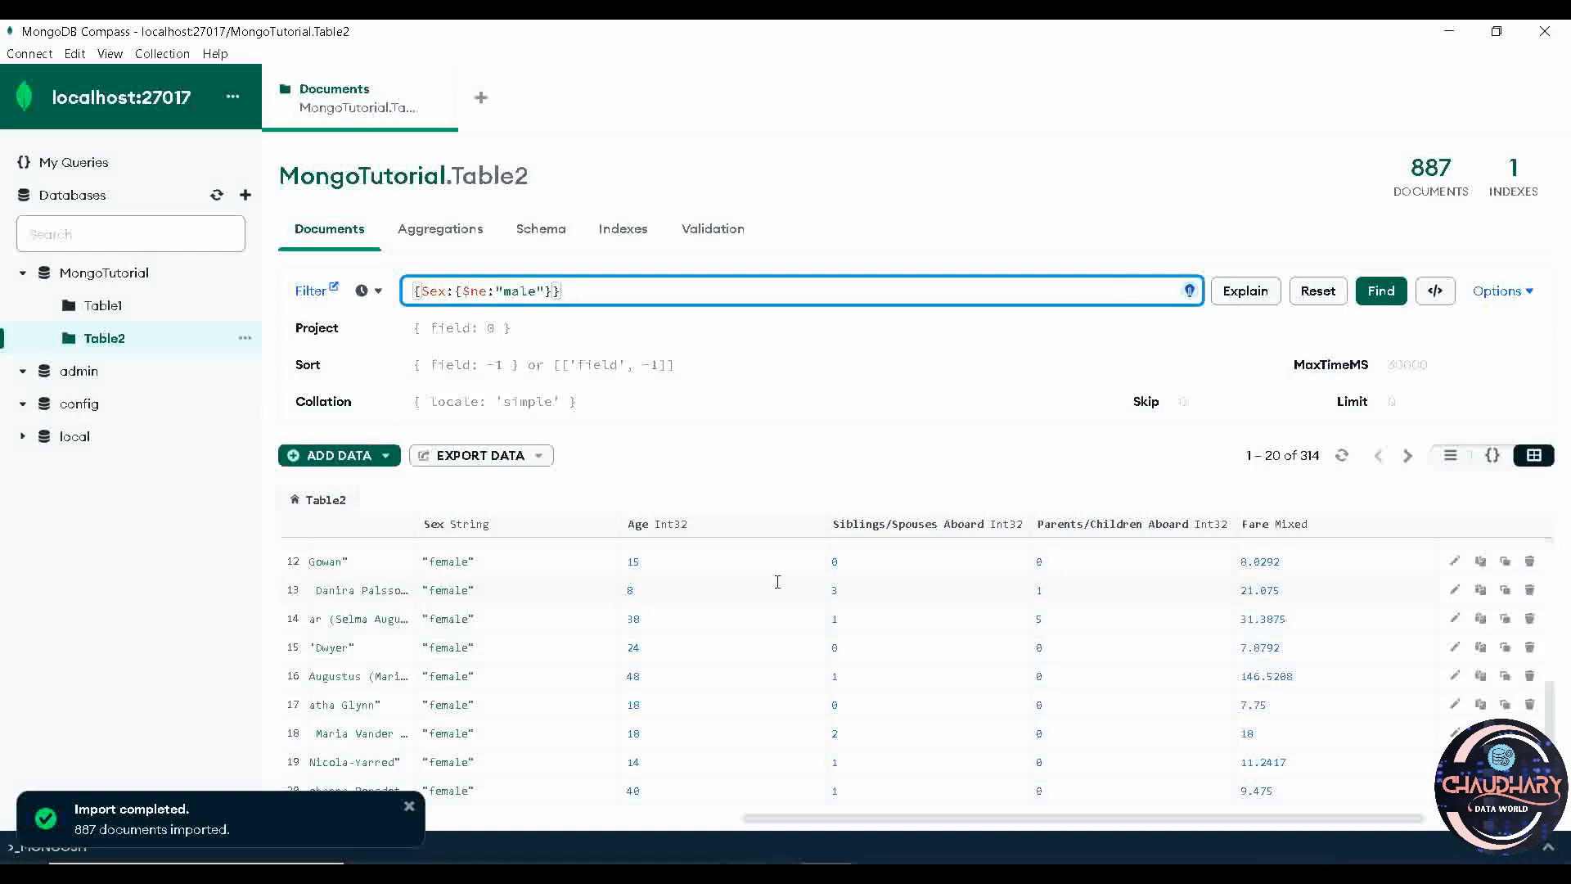
scroll(904, 609, left, 10)
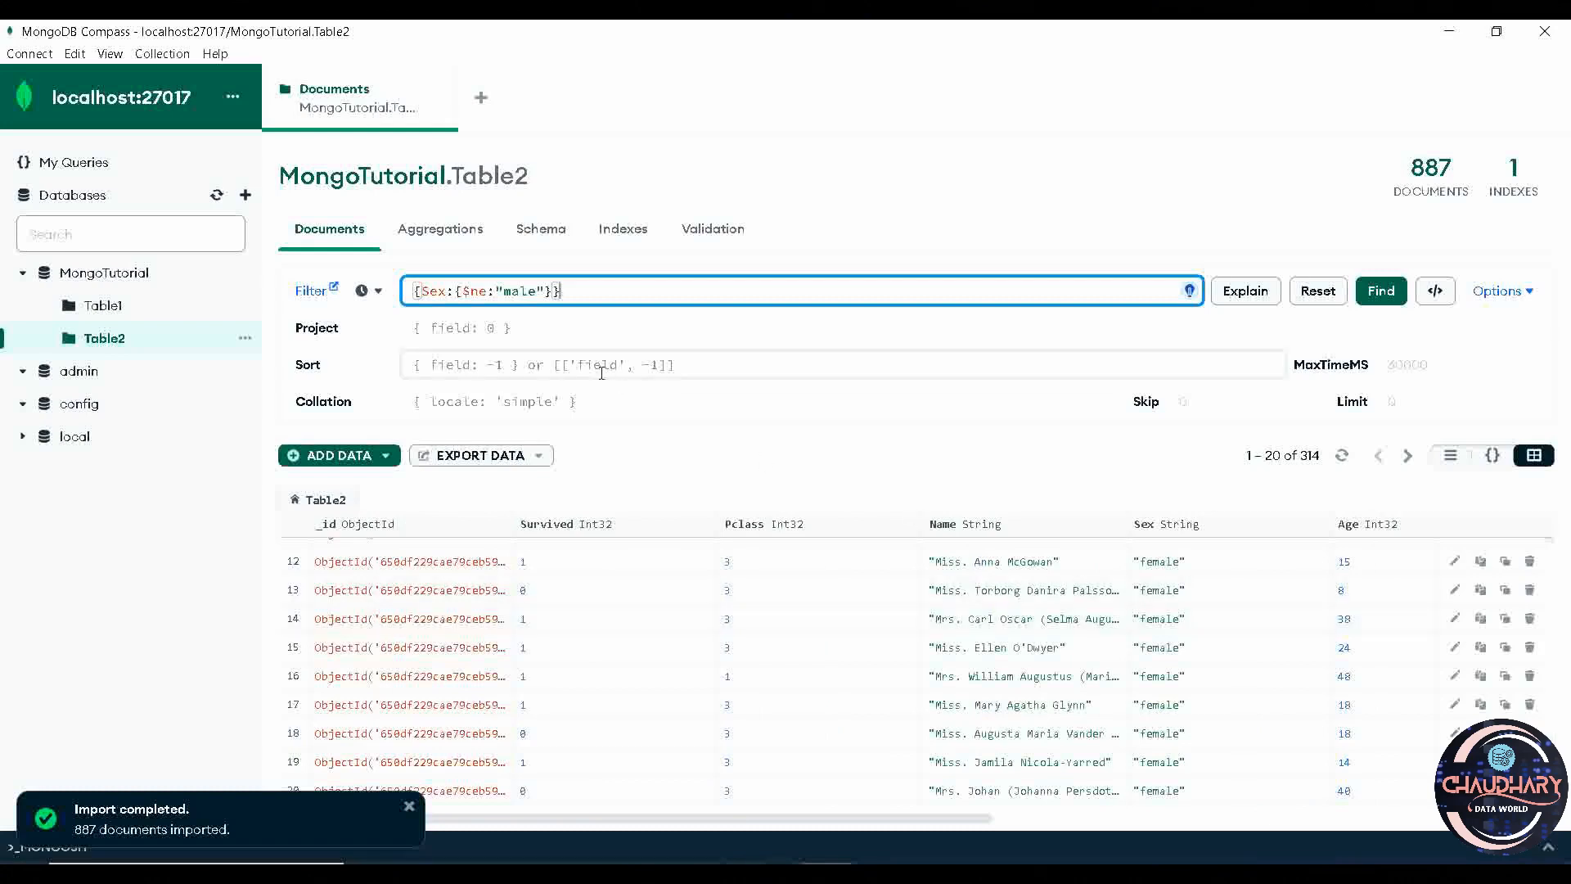
click(575, 363)
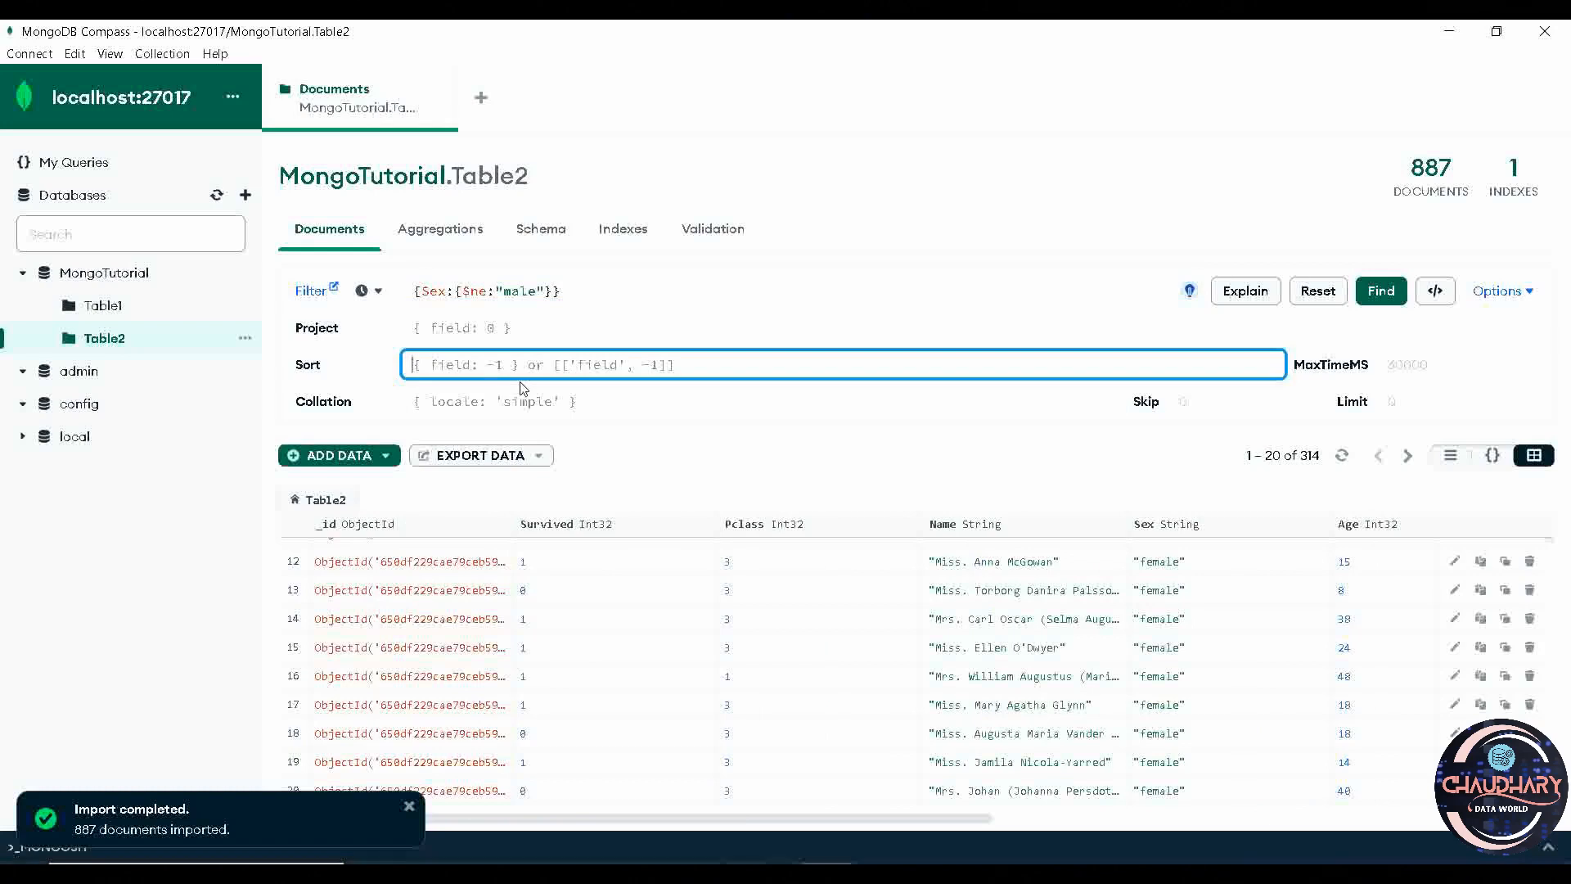
text({)
text(Age)
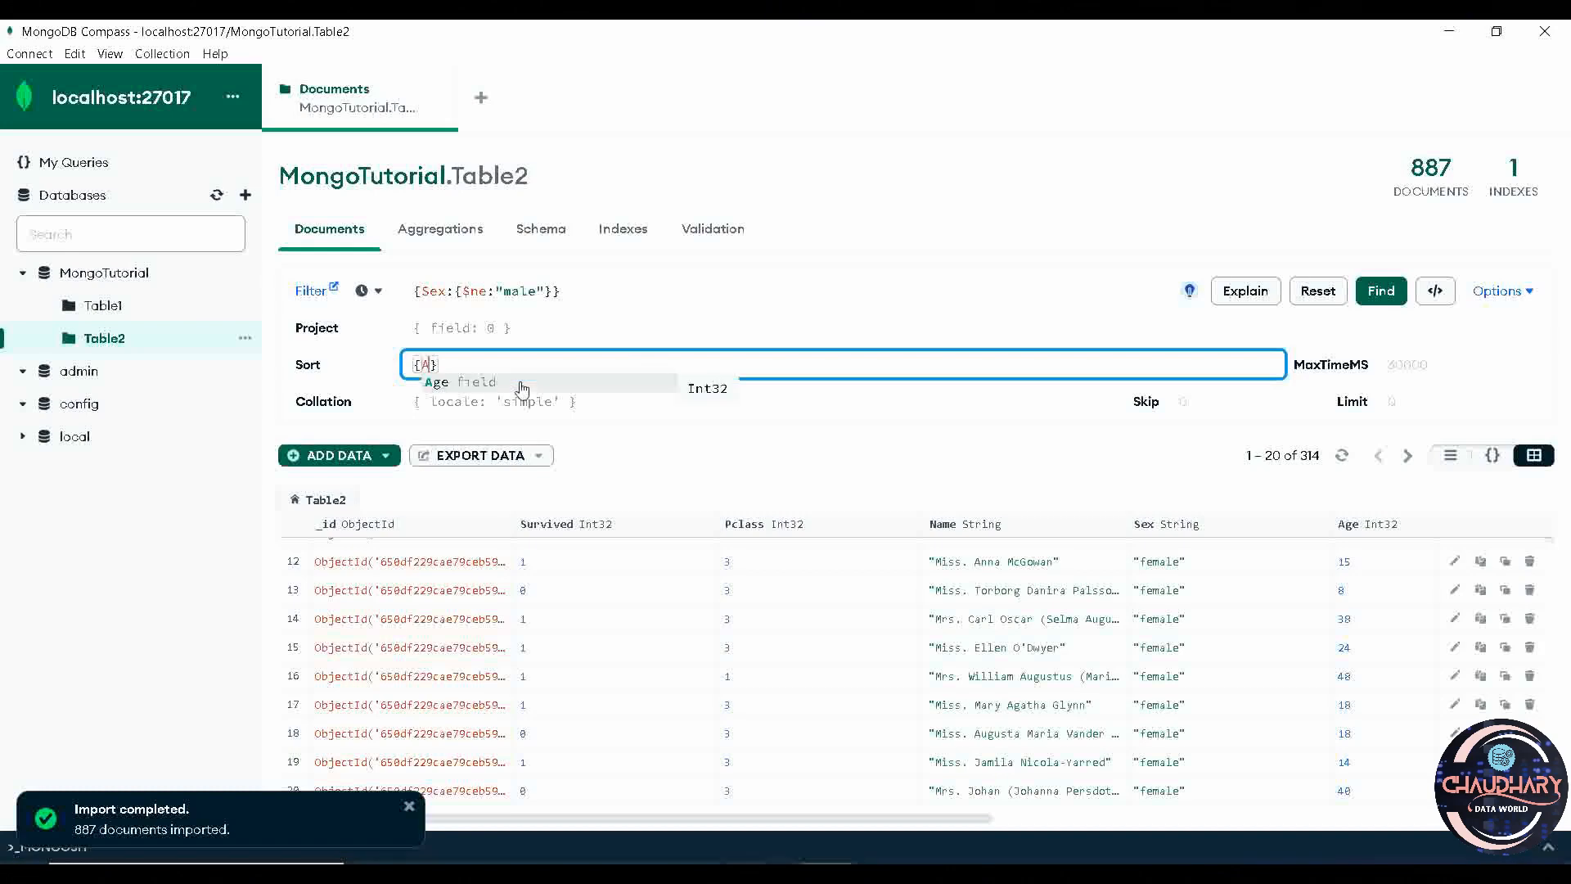
click(520, 384)
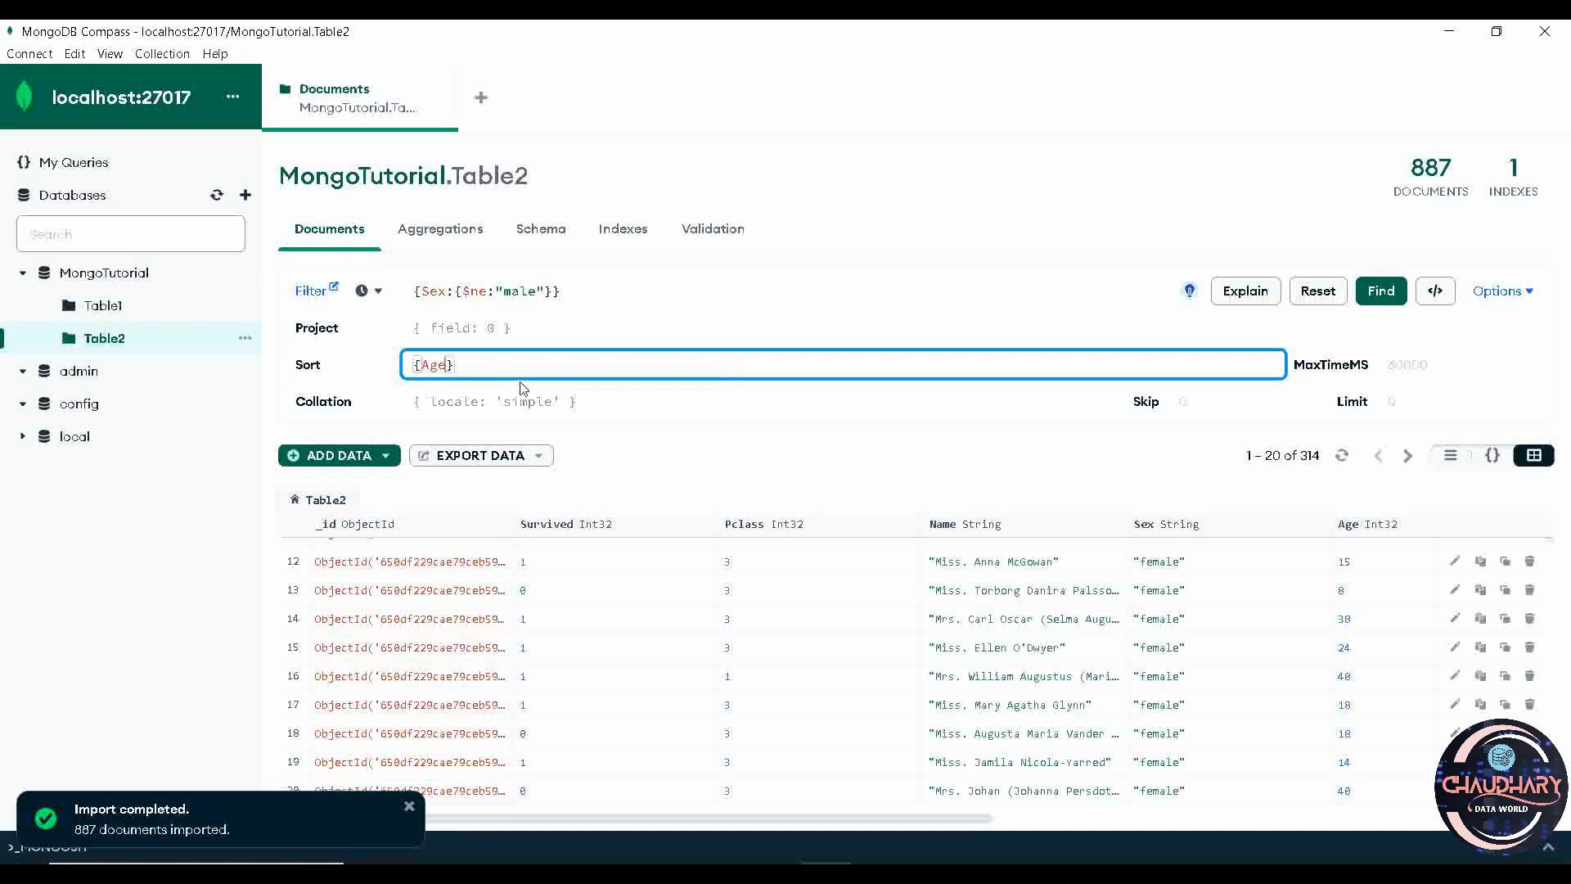
text(:-)
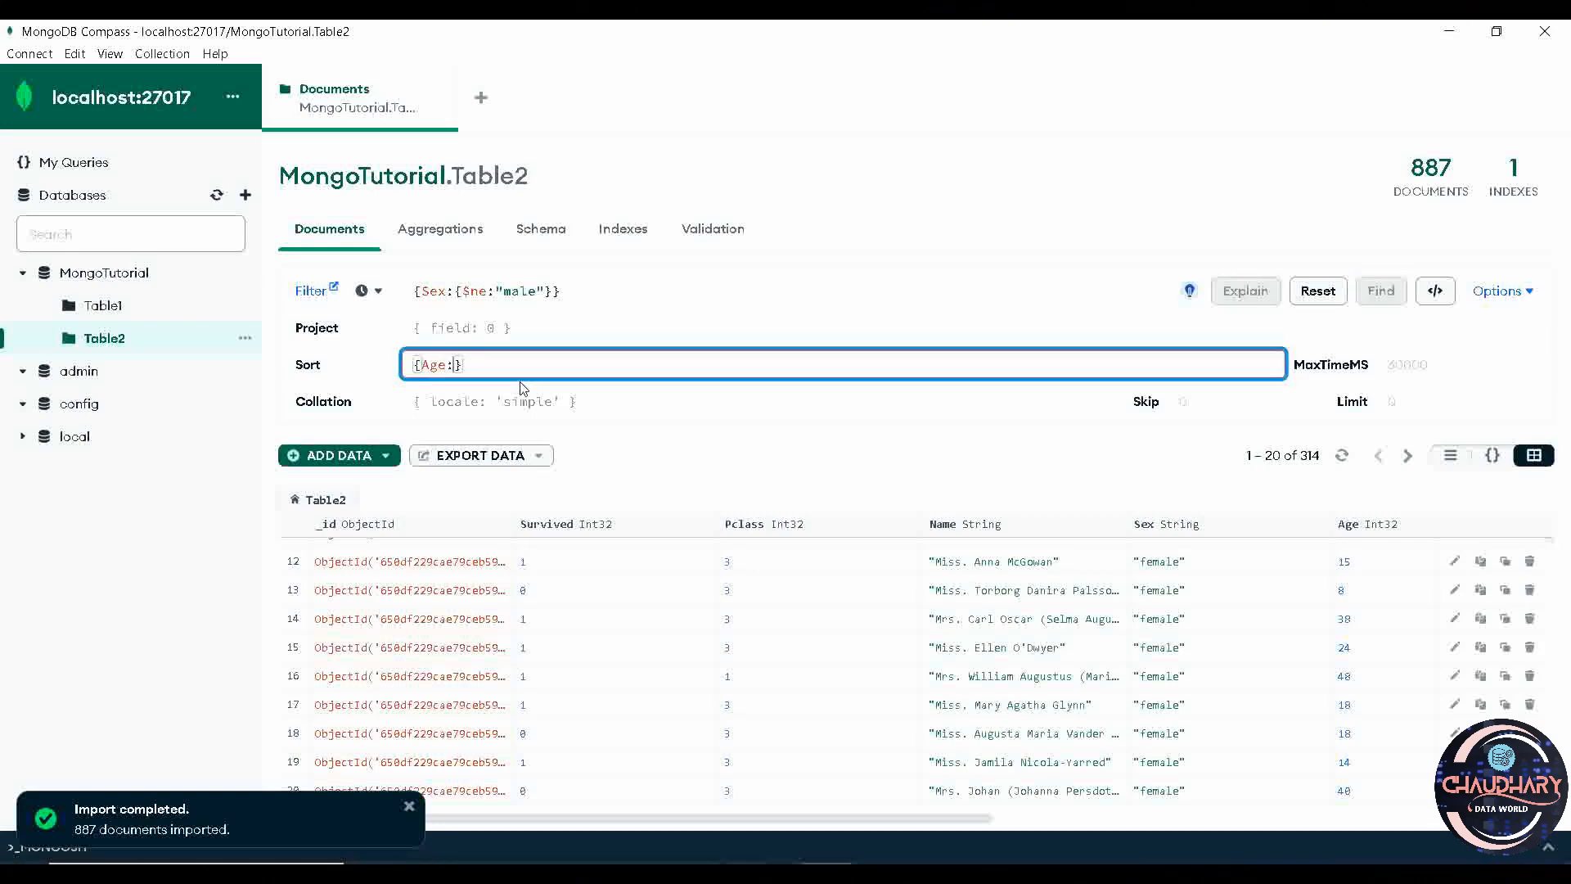
text(1)
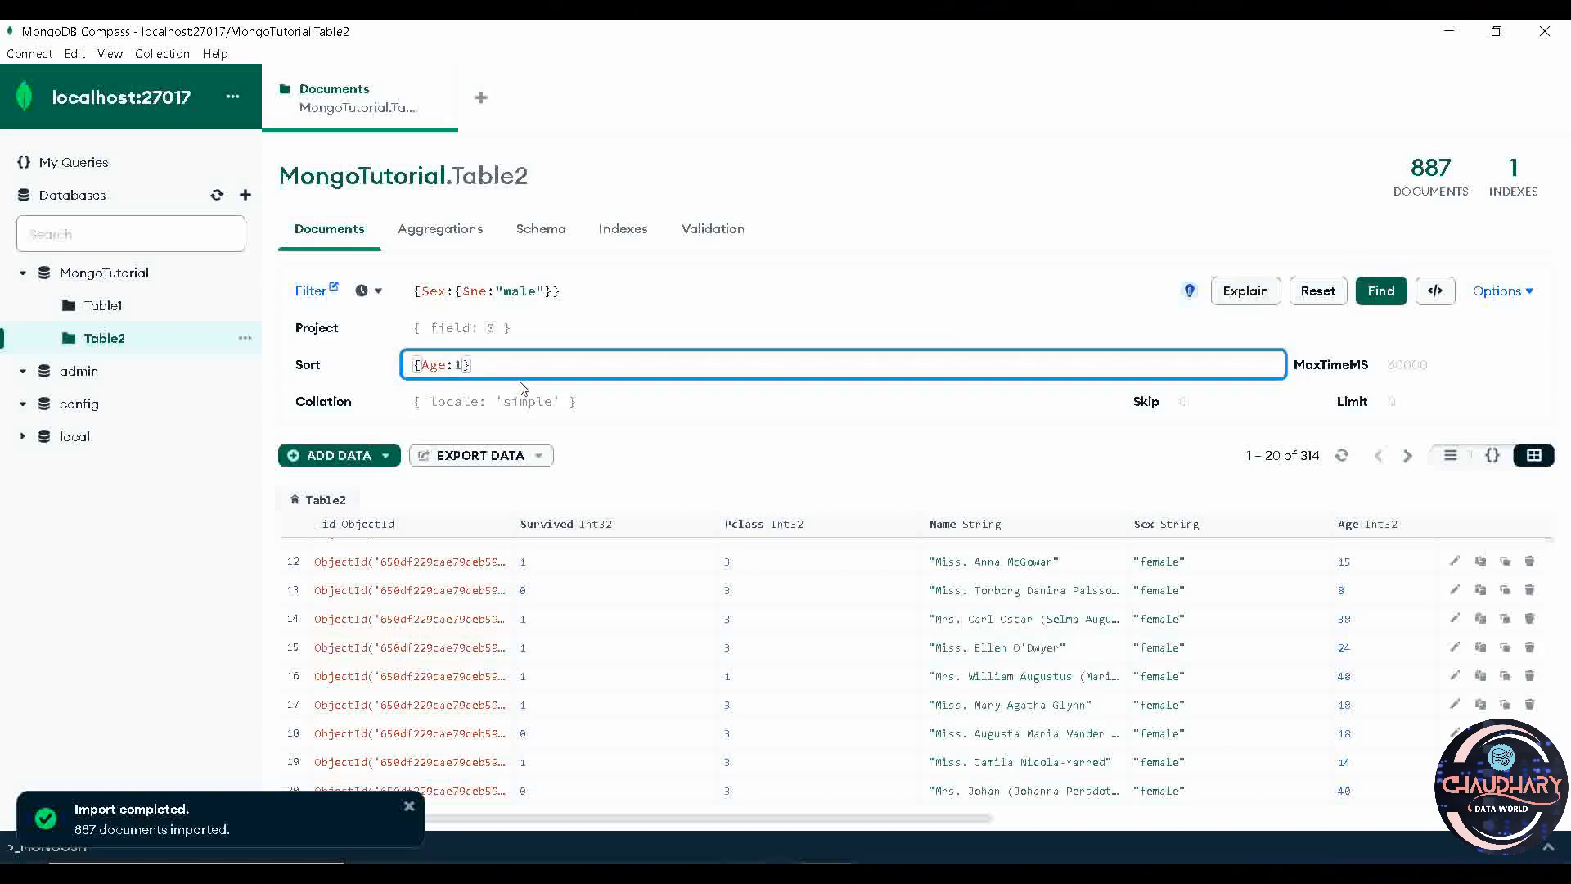
Try the descending value -1 in the Age sort expression, then restore it to 1
key(BackSpace)
text(-1)
key(BackSpace)
key(BackSpace)
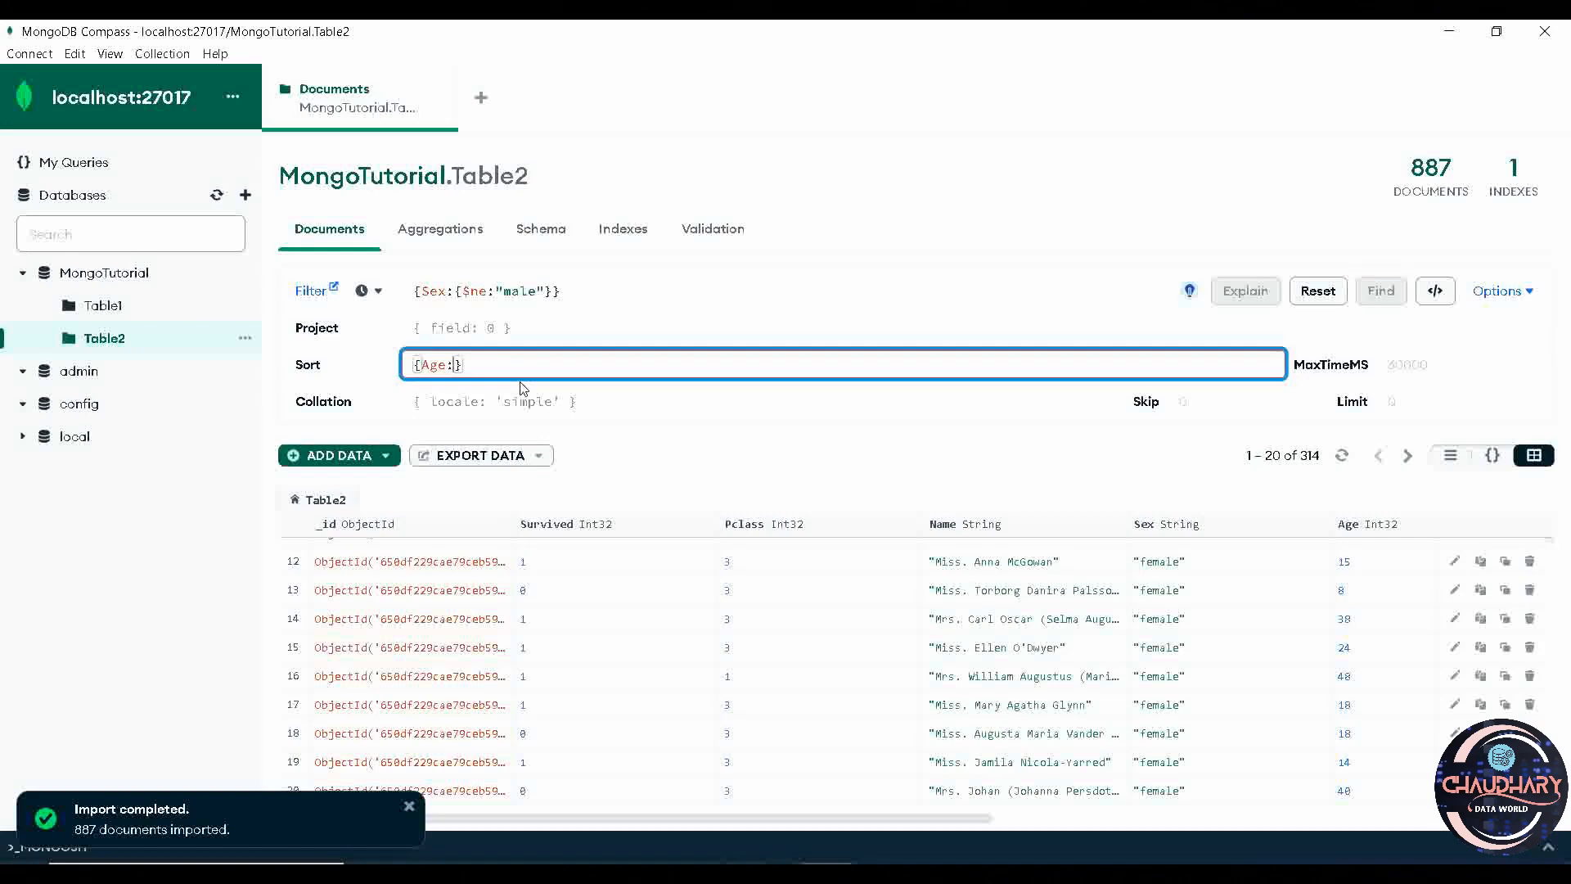
text(1)
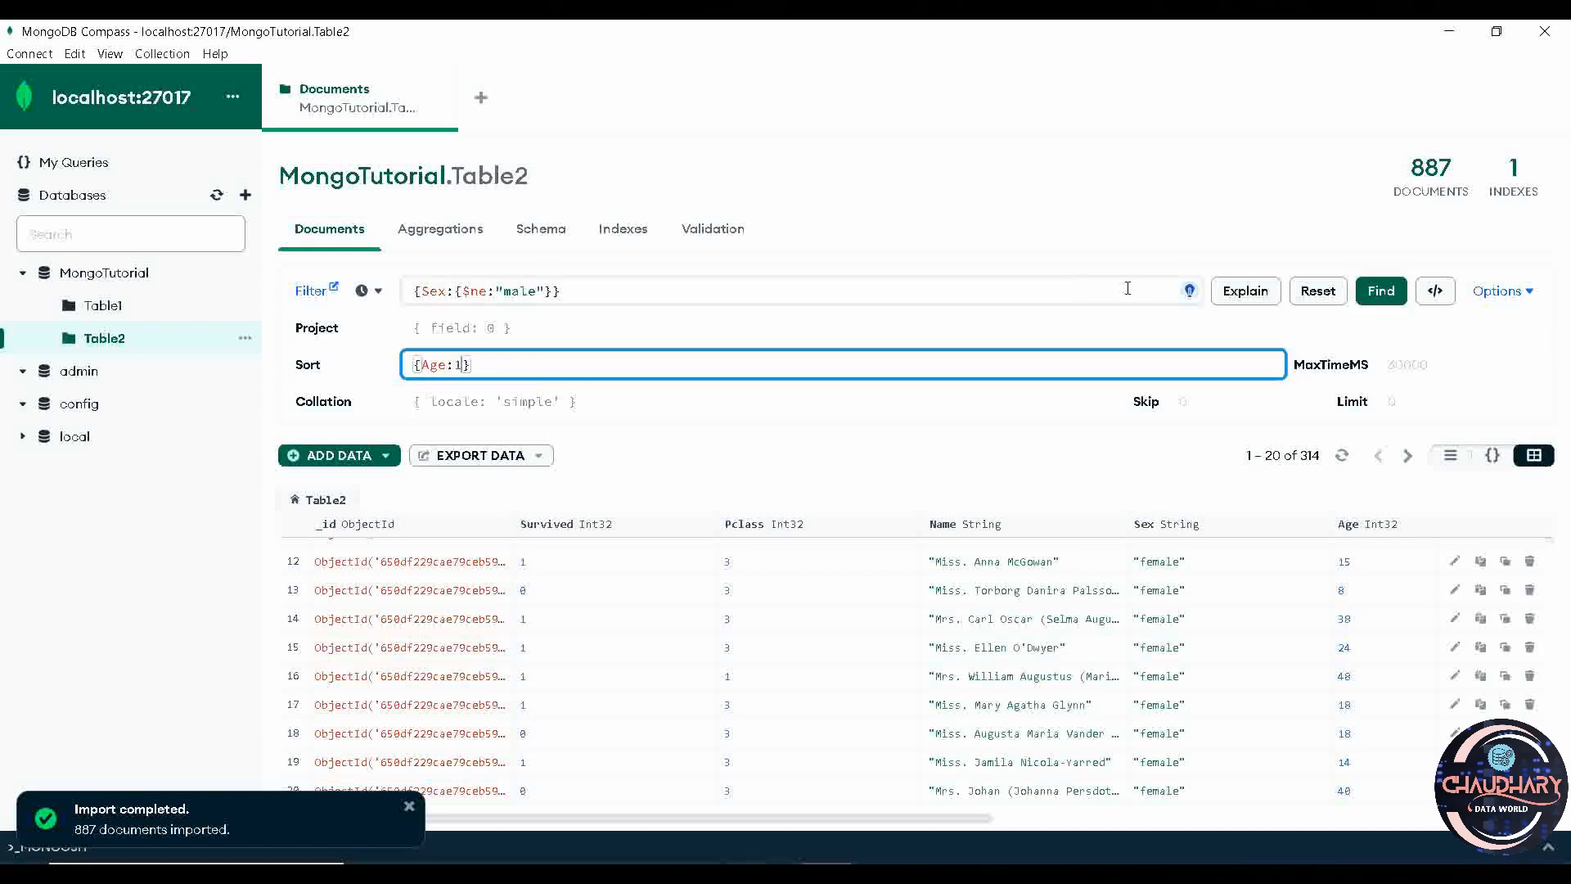
Run the Table2 query with the ascending Age sort applied and check the order of the Age values
click(1380, 309)
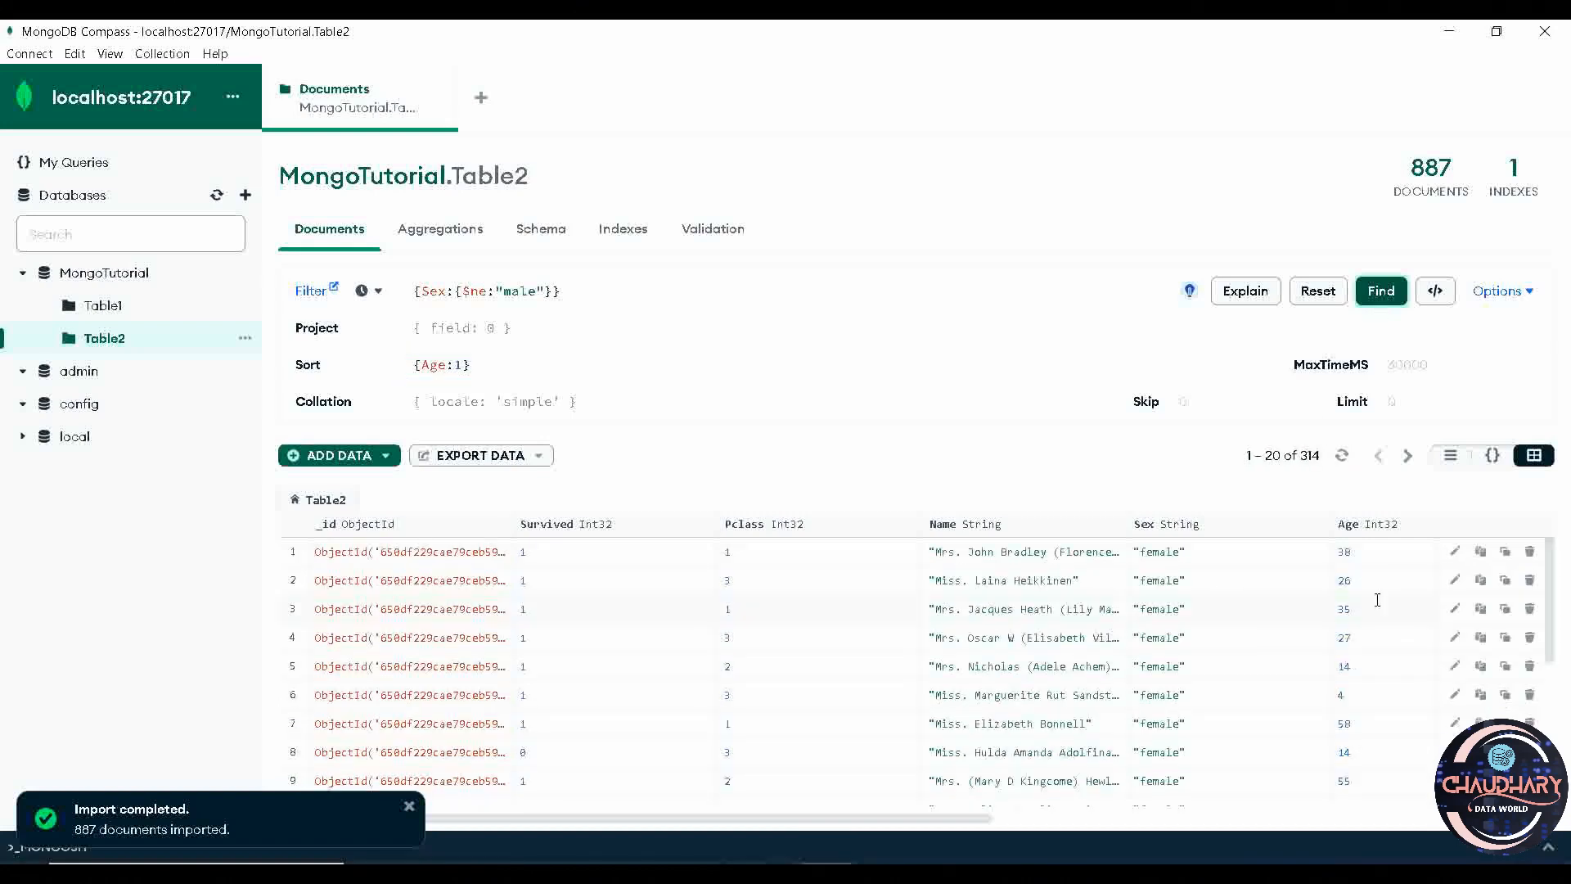
key(Return)
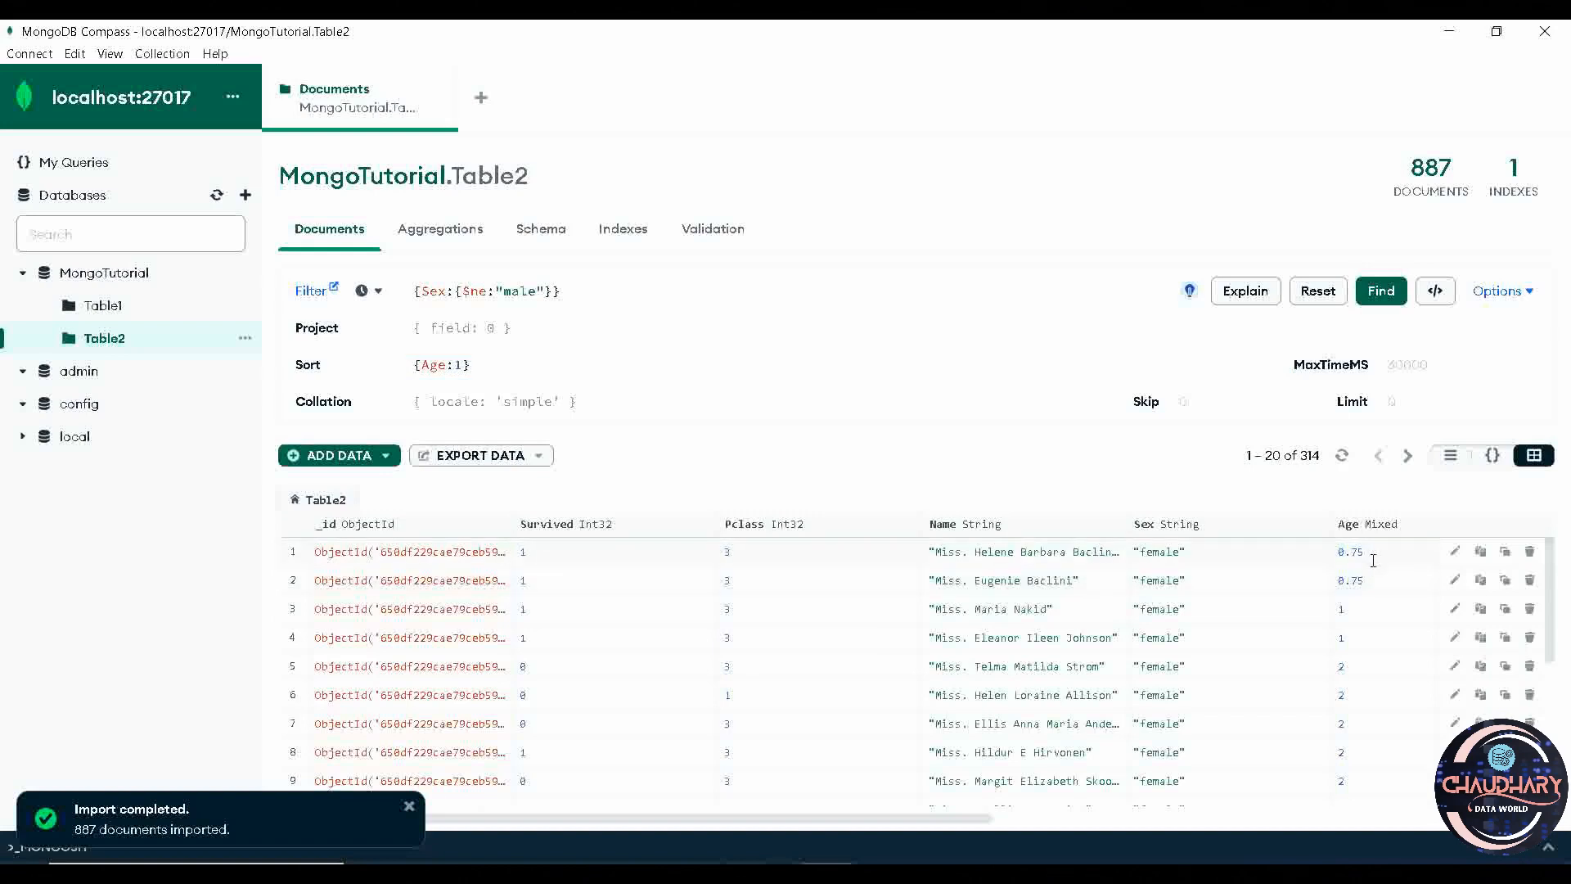
Look through the first page of Table2 results to check the Age order against the sort expression
scroll(1368, 635, down, 5)
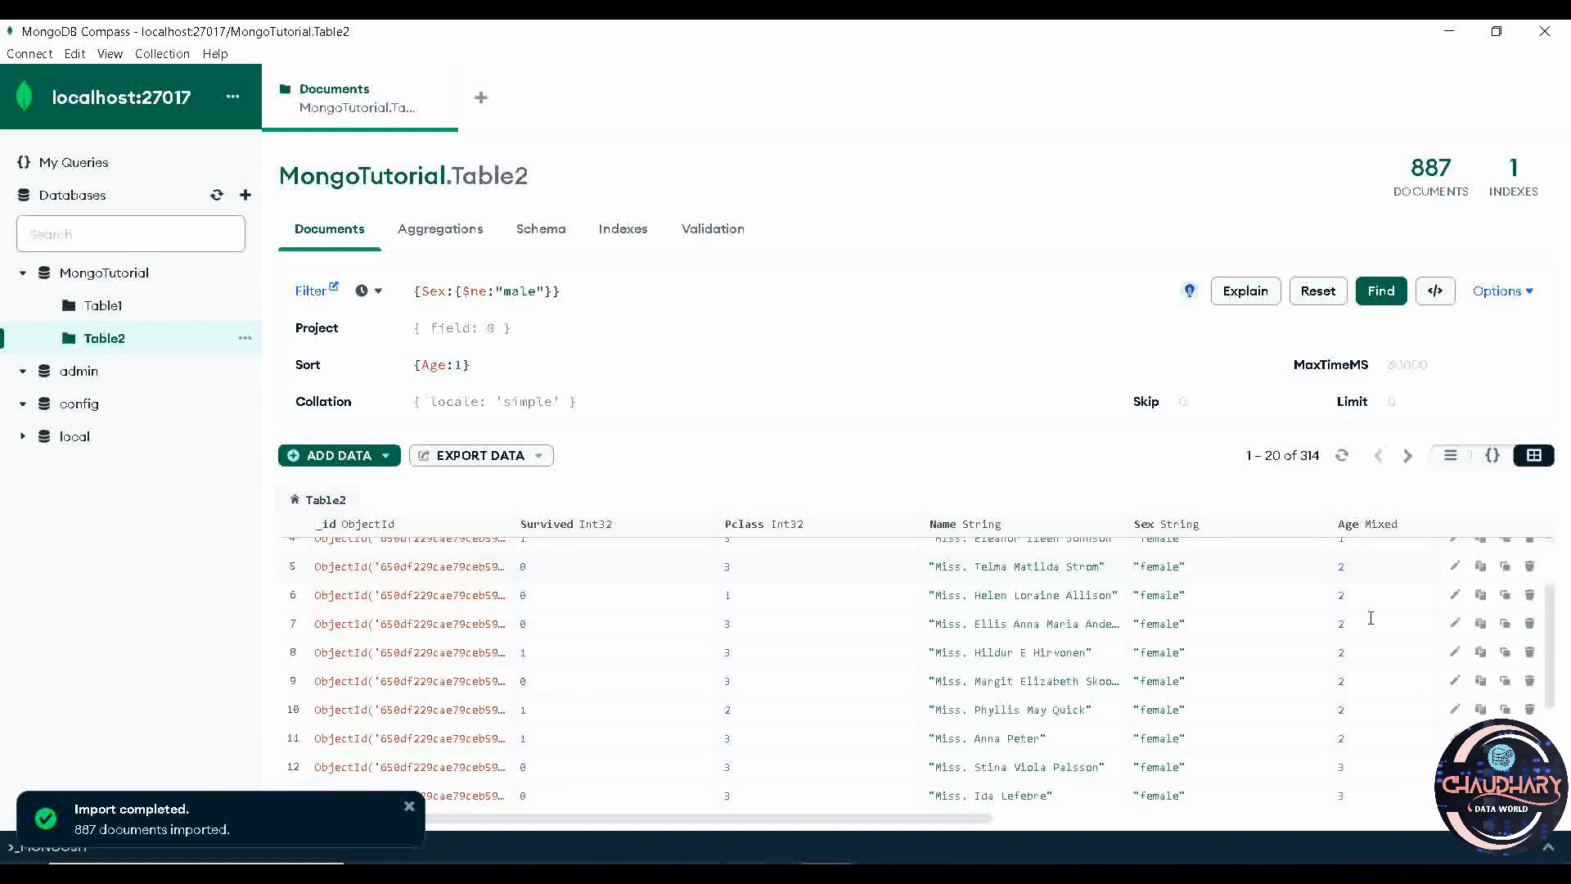
scroll(1372, 593, down, 2)
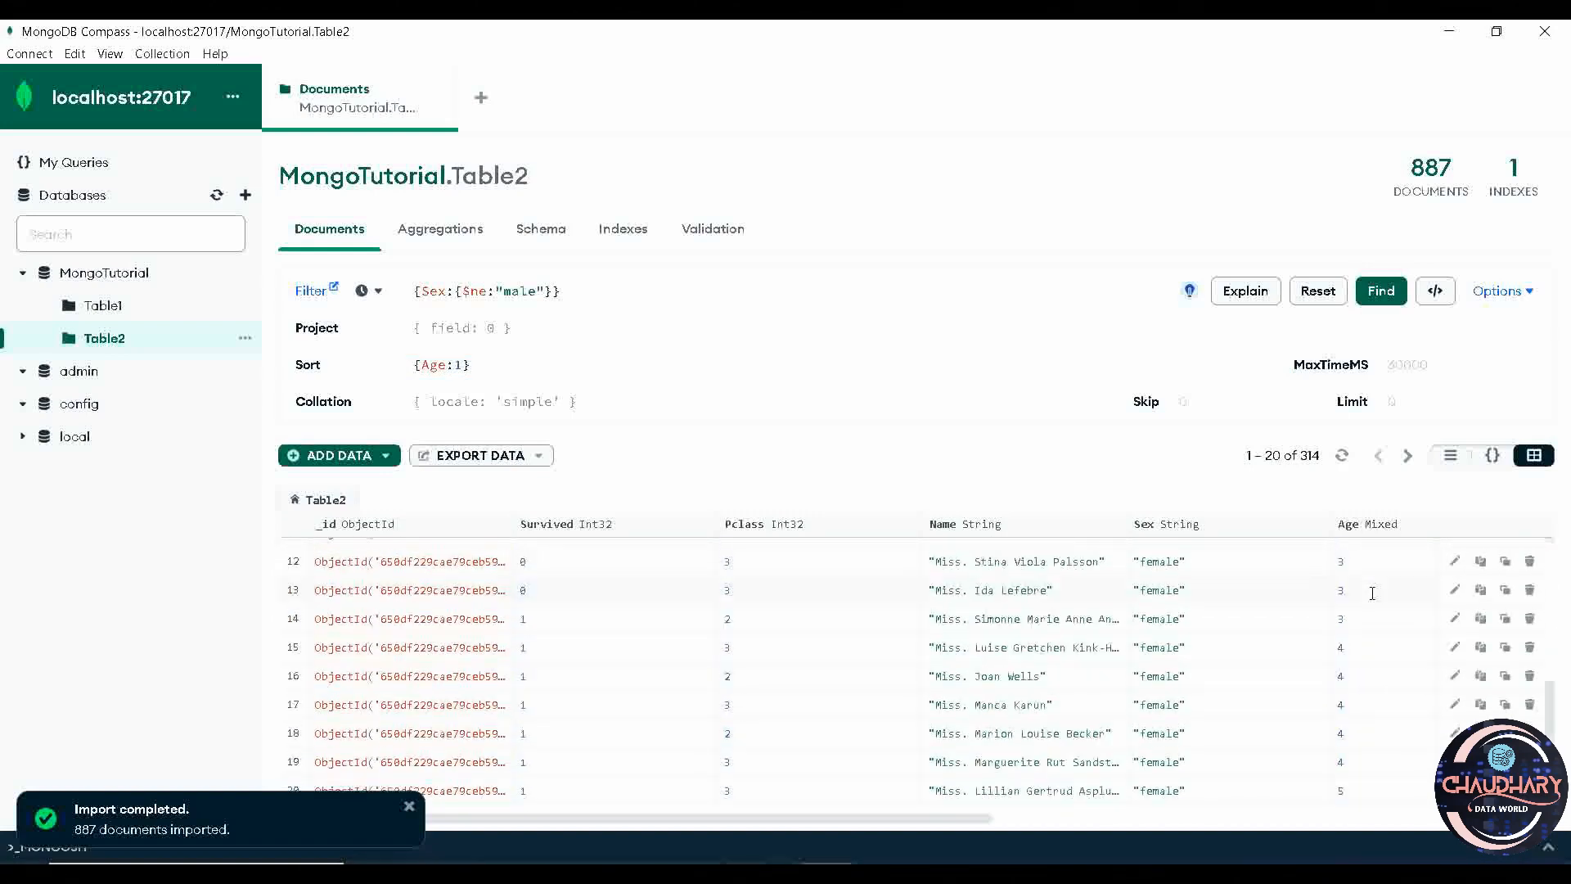
scroll(1372, 592, up, 7)
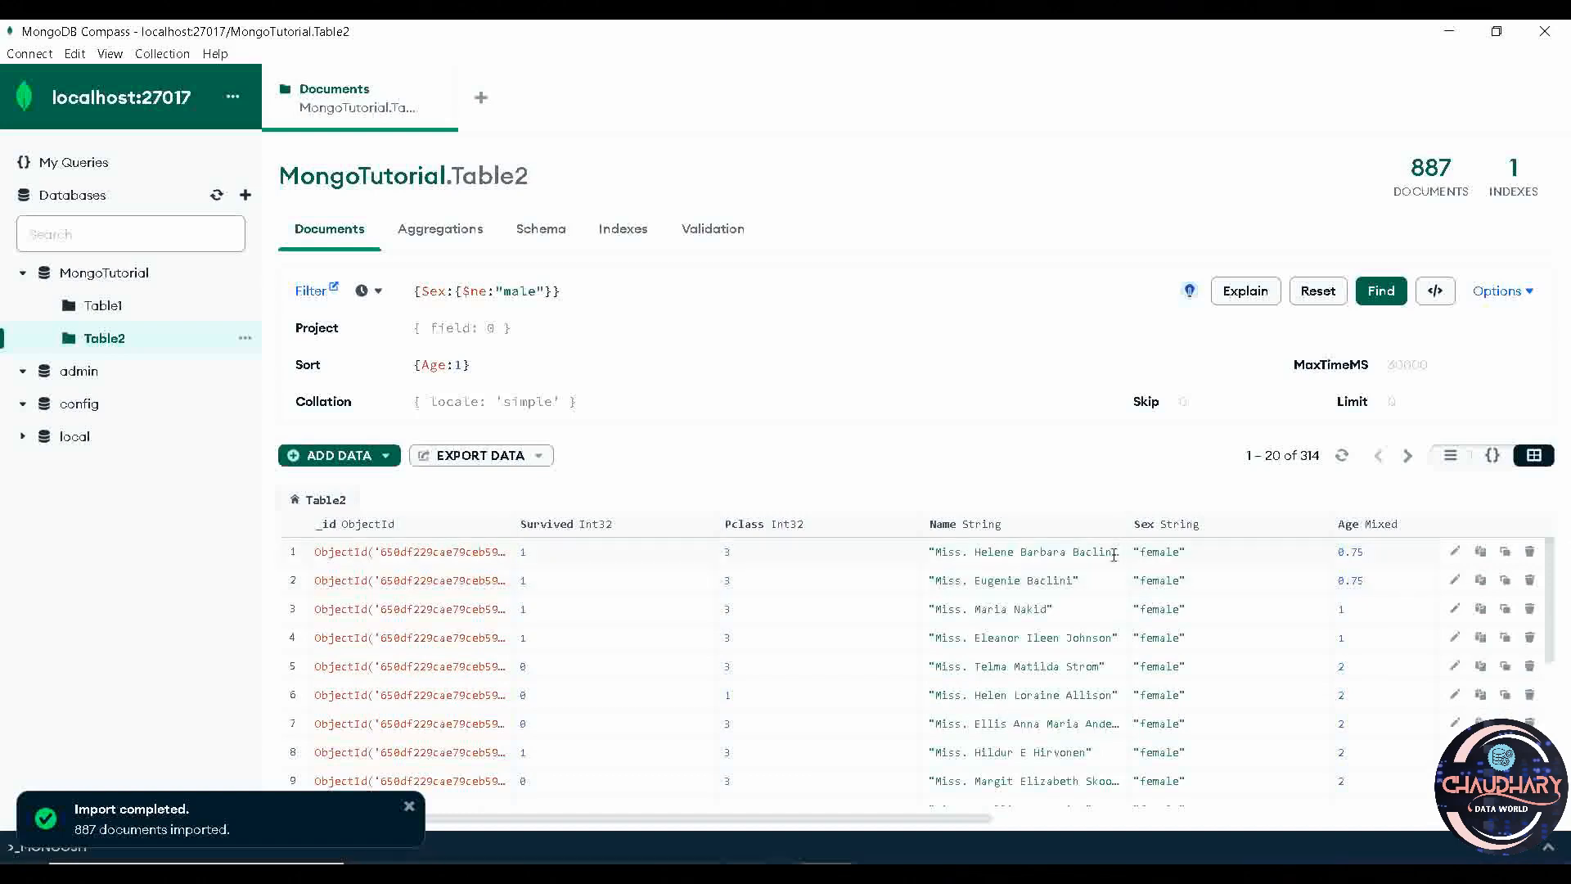
click(423, 364)
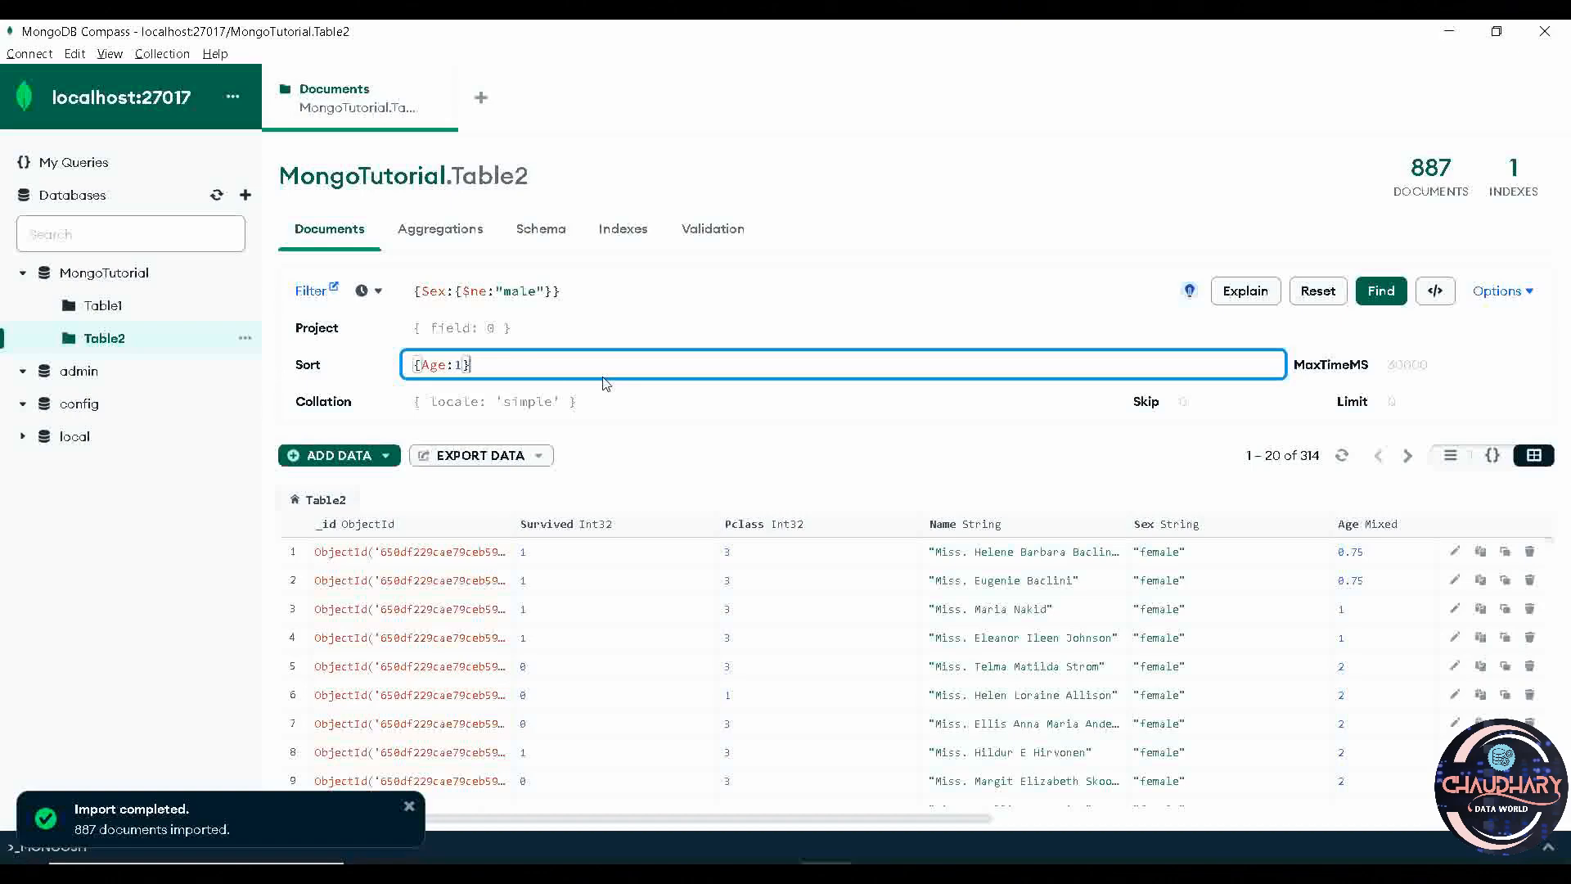
Switch to the PowerPoint slide and highlight the list of MIN, MAX, AVERAGE, SUM and LIKE
key(alt+Tab)
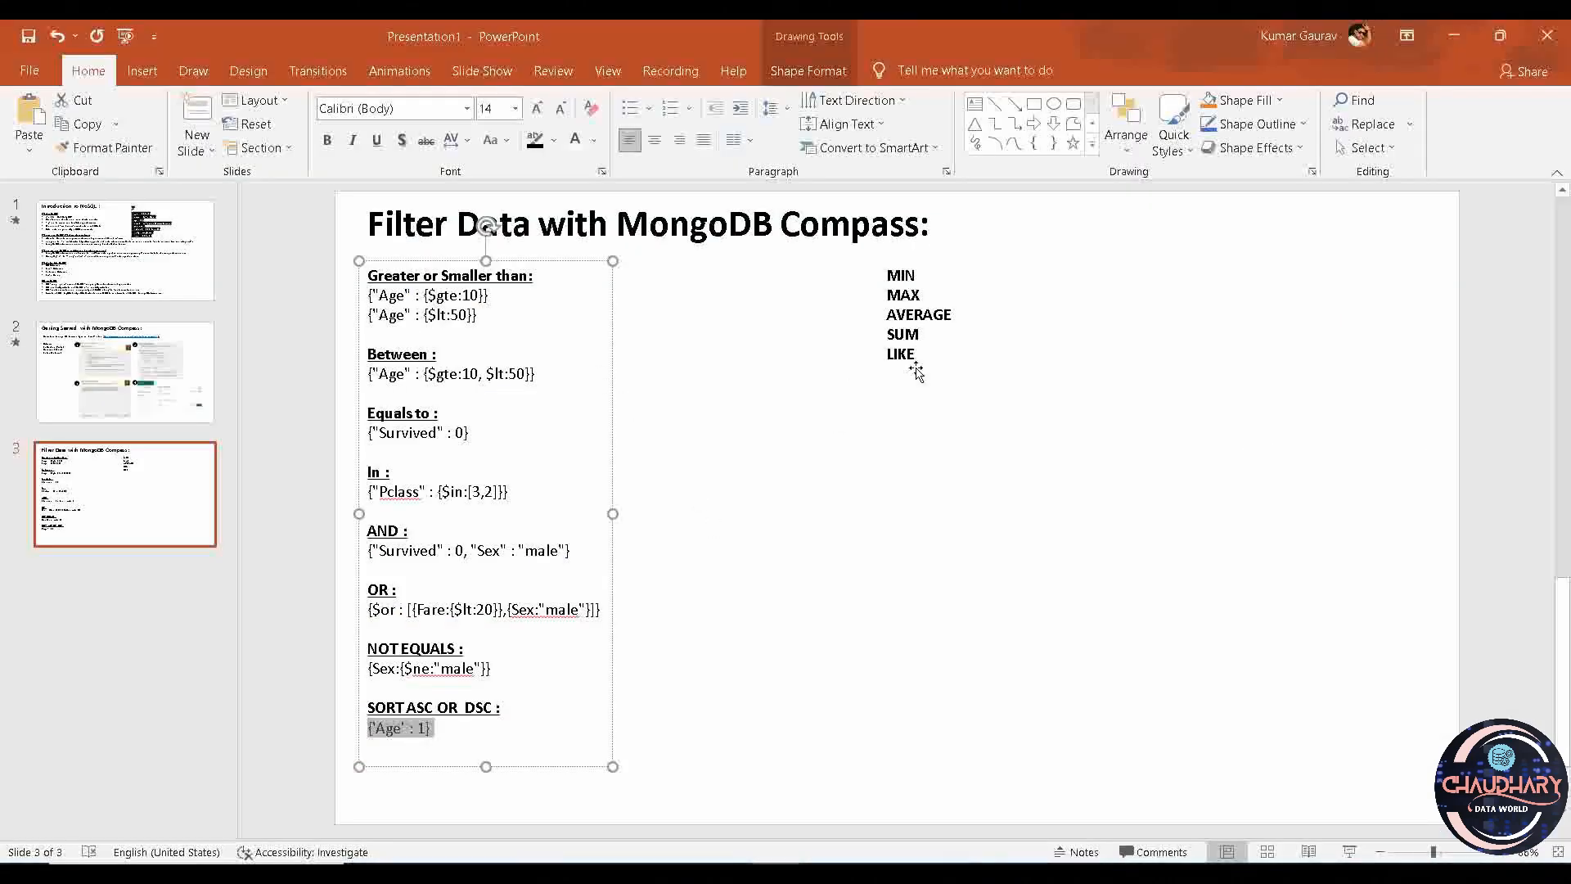
drag(921, 355, 879, 274)
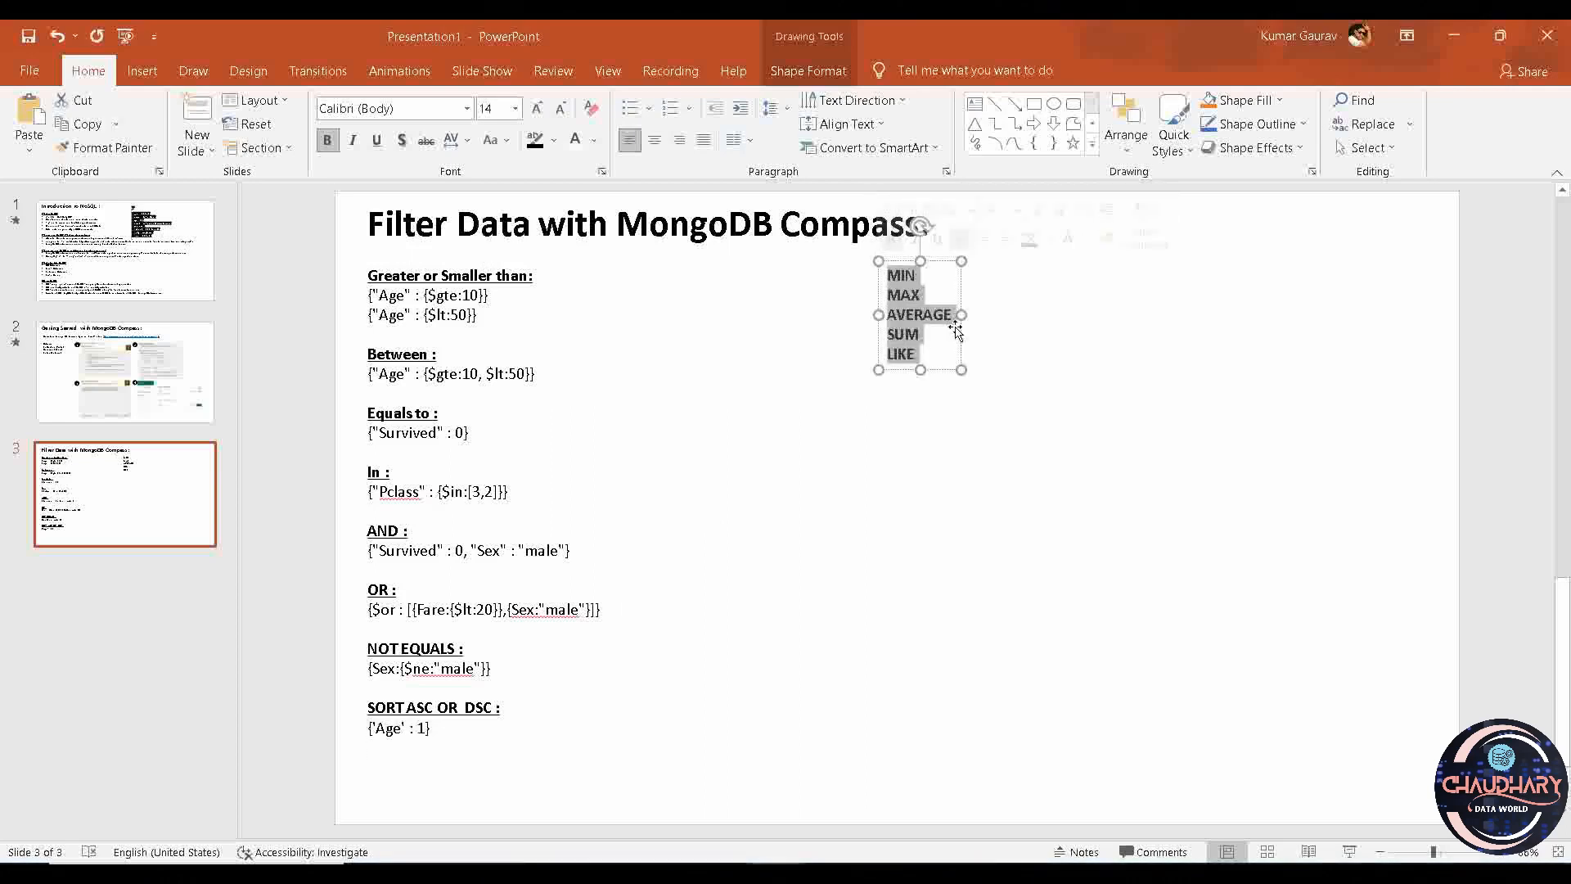
click(931, 333)
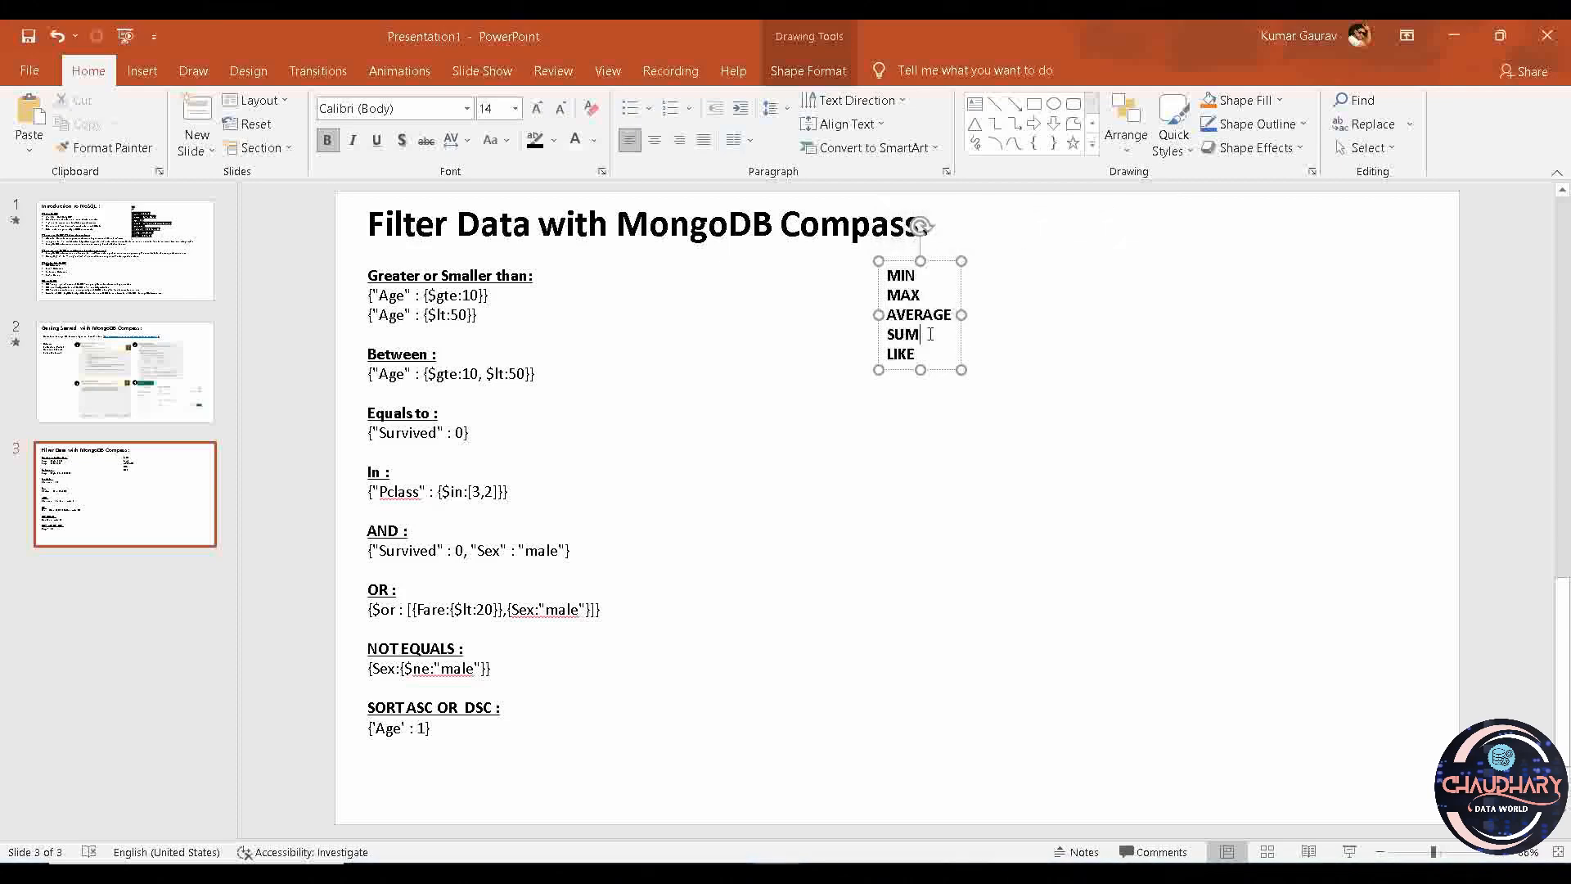